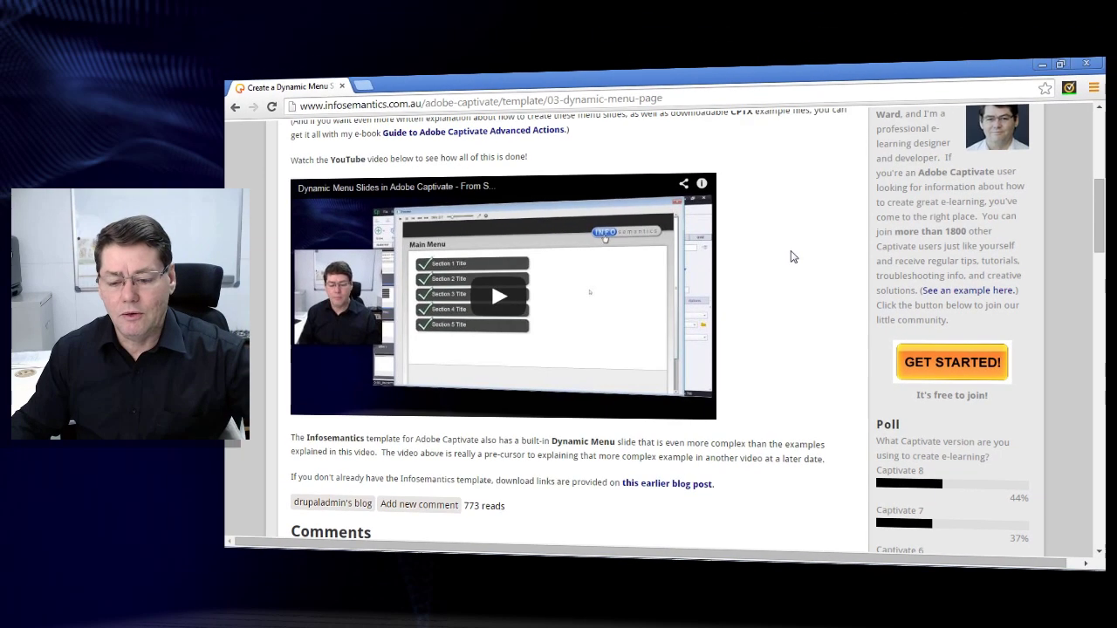
# Minimize the browser with the Dynamic Menu Slide blog post and switch to the open Adobe Captivate project
pyautogui.moveTo(1099, 218); pyautogui.dragTo(1097, 173)
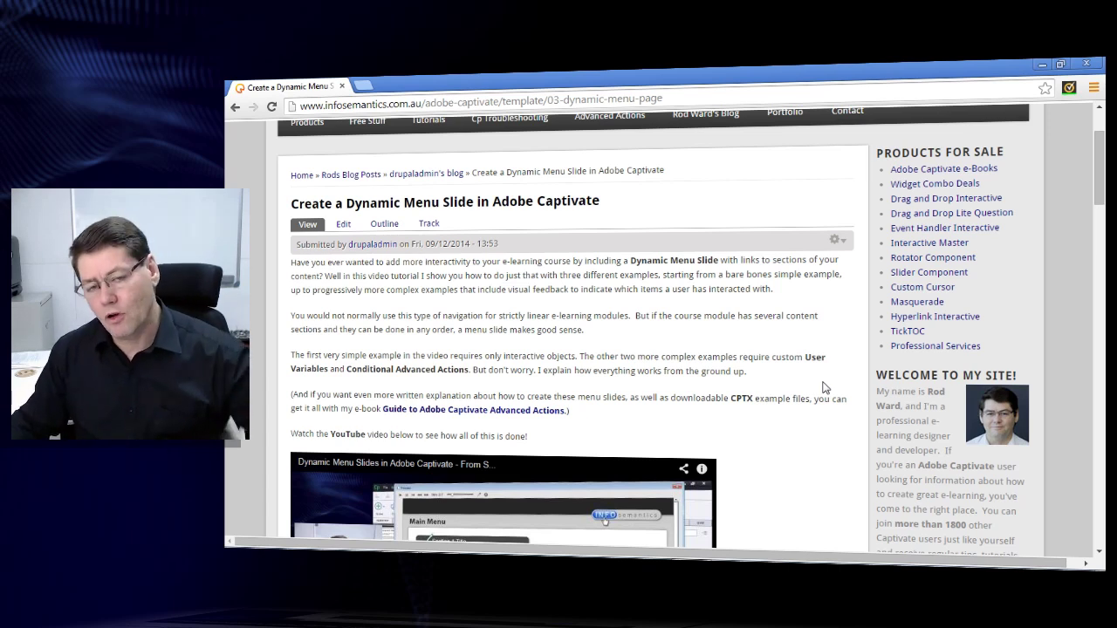
pyautogui.click(1044, 66)
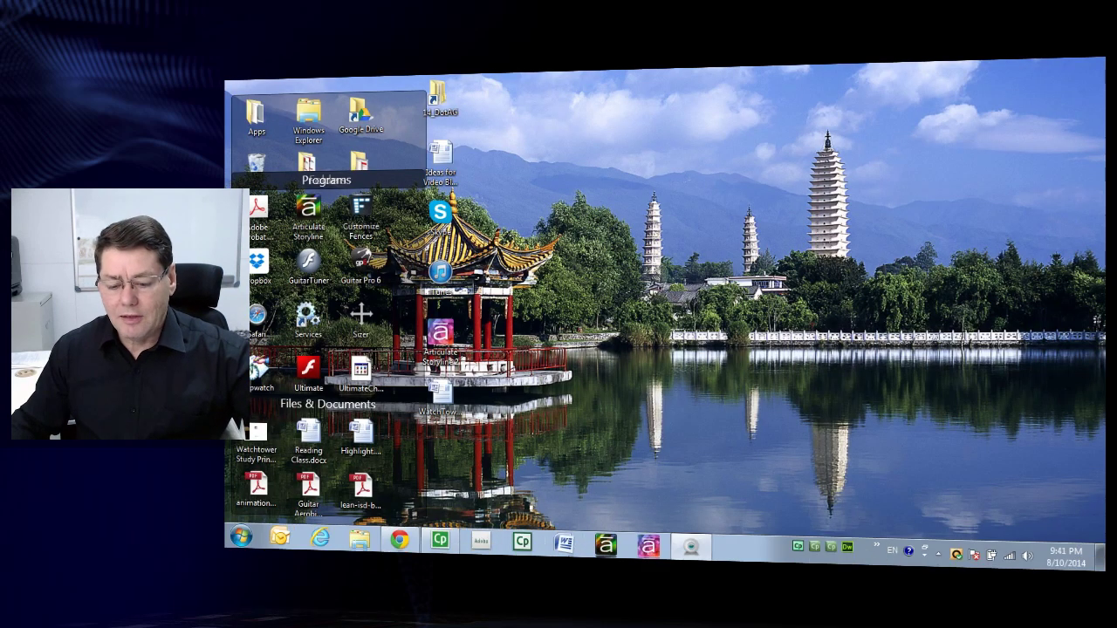
pyautogui.click(439, 540)
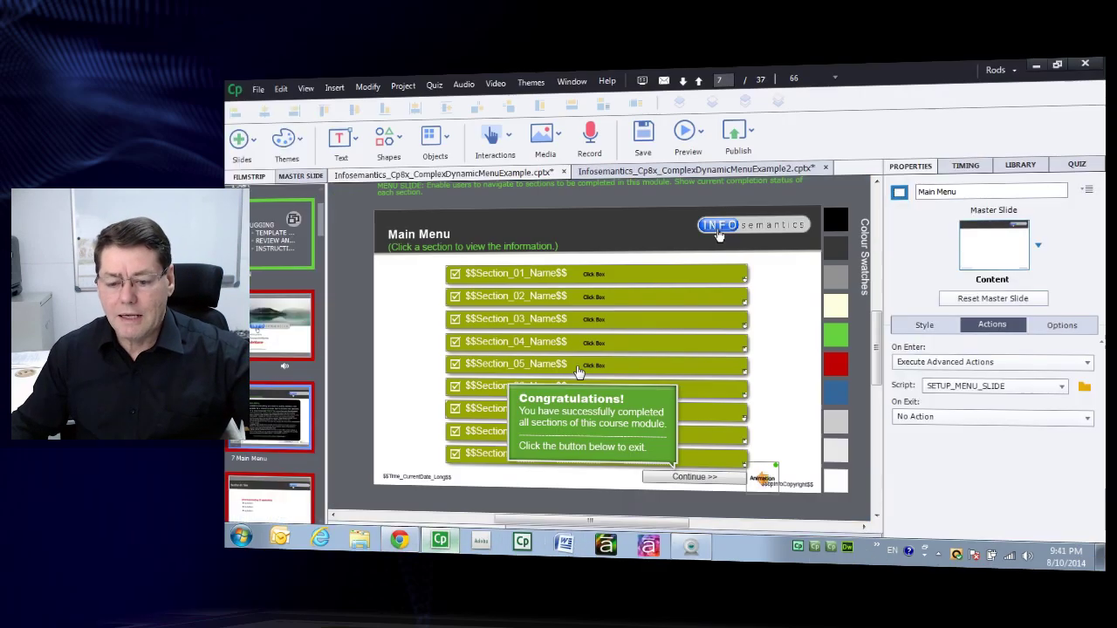
# Review the Start and Title slides in the filmstrip and open slide 7, Main Menu
pyautogui.scroll(1, 297, 280)
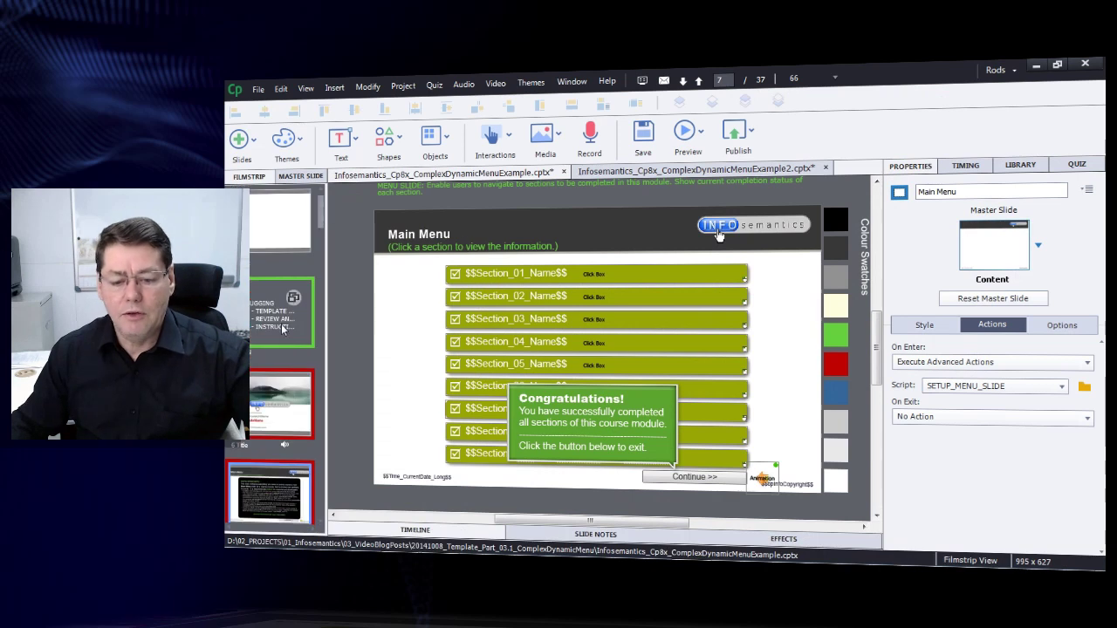
pyautogui.click(269, 224)
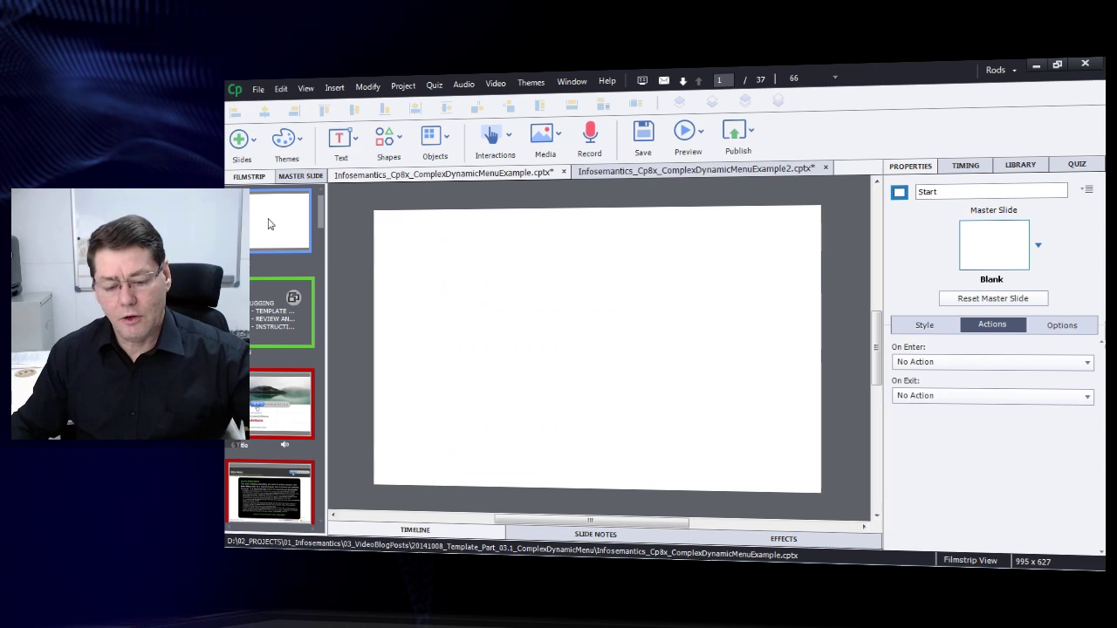
pyautogui.click(281, 403)
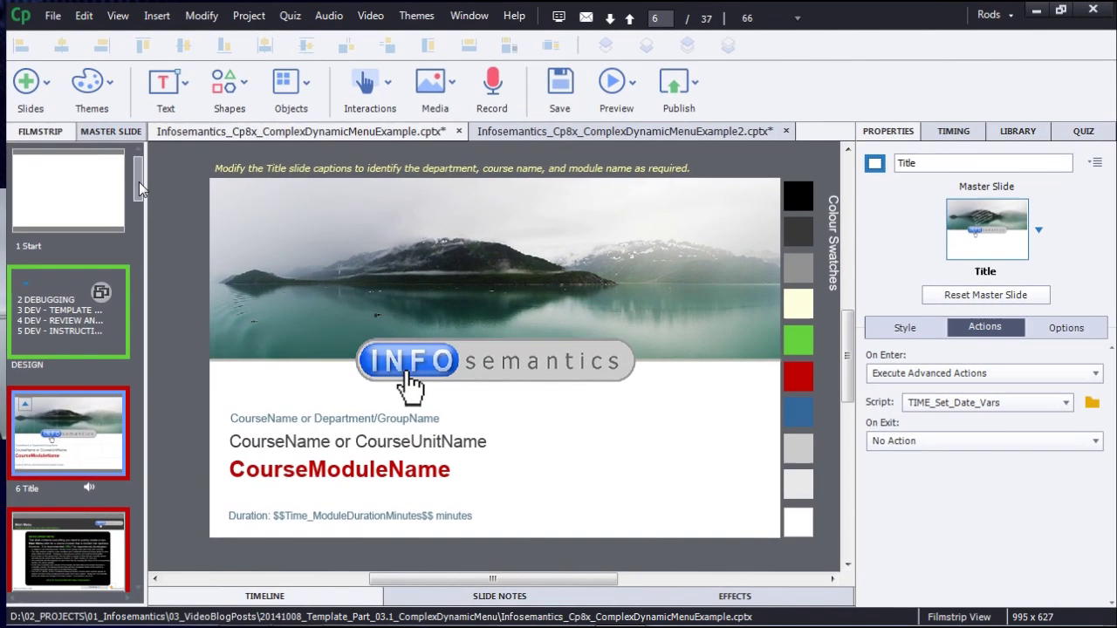
pyautogui.moveTo(320, 220); pyautogui.dragTo(319, 231)
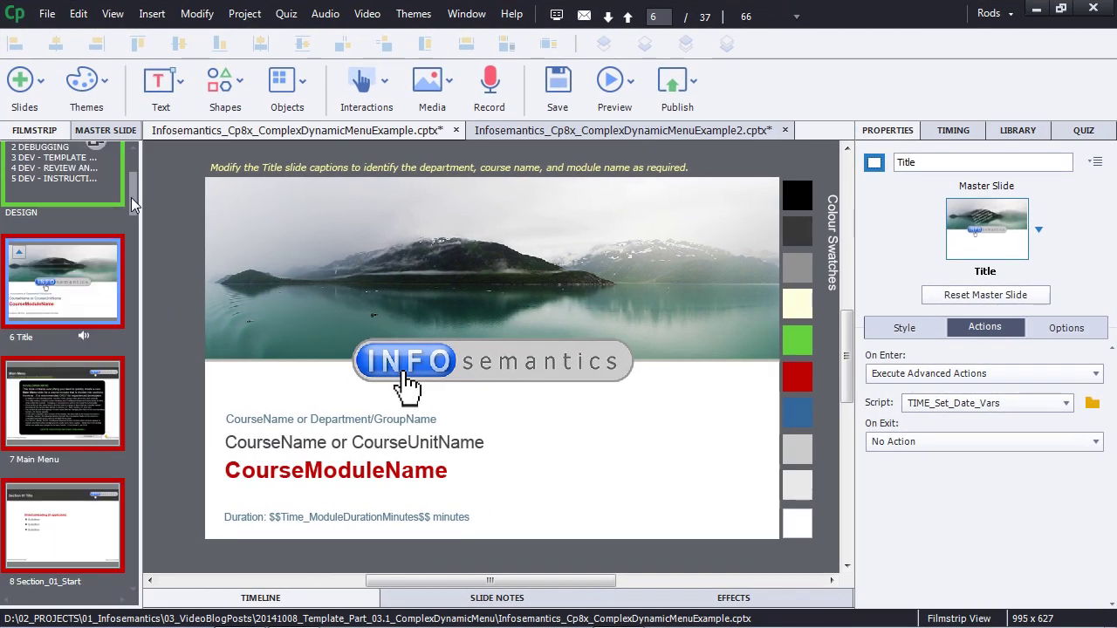
pyautogui.moveTo(131, 199); pyautogui.dragTo(132, 203)
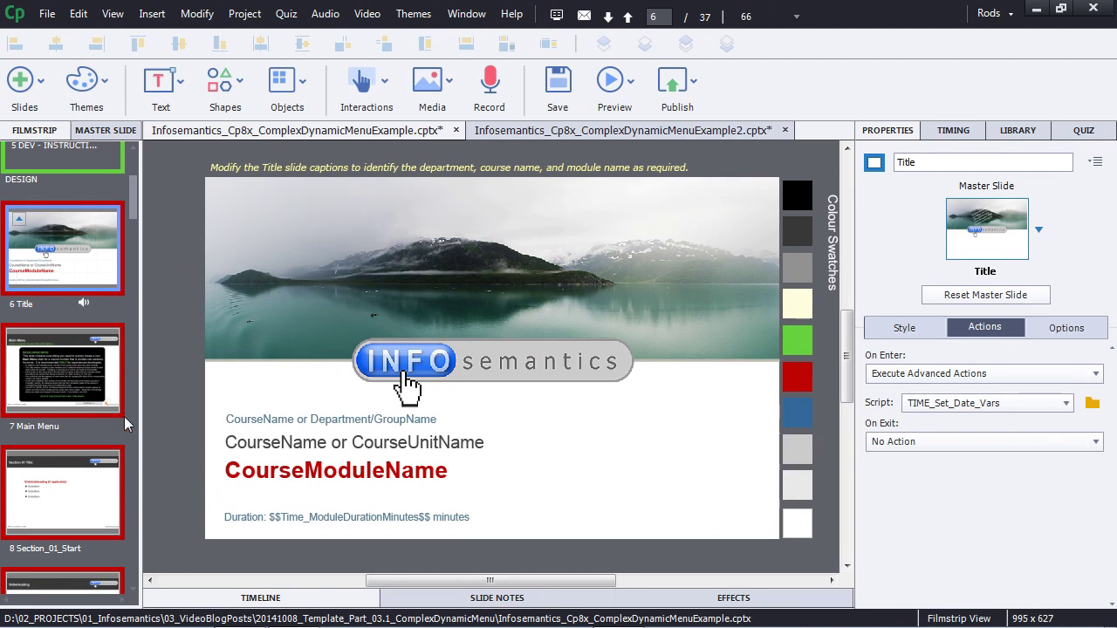
pyautogui.click(61, 401)
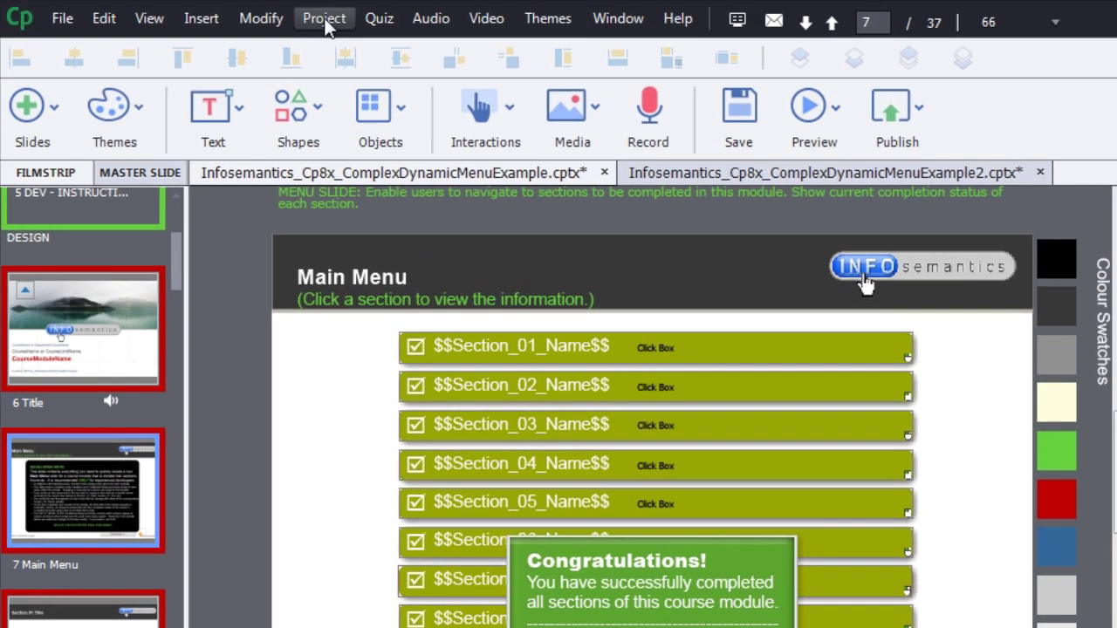
# Open the project's user variables and find the Section_01 and Section_02 variables in the list
pyautogui.click(324, 21)
pyautogui.click(407, 71)
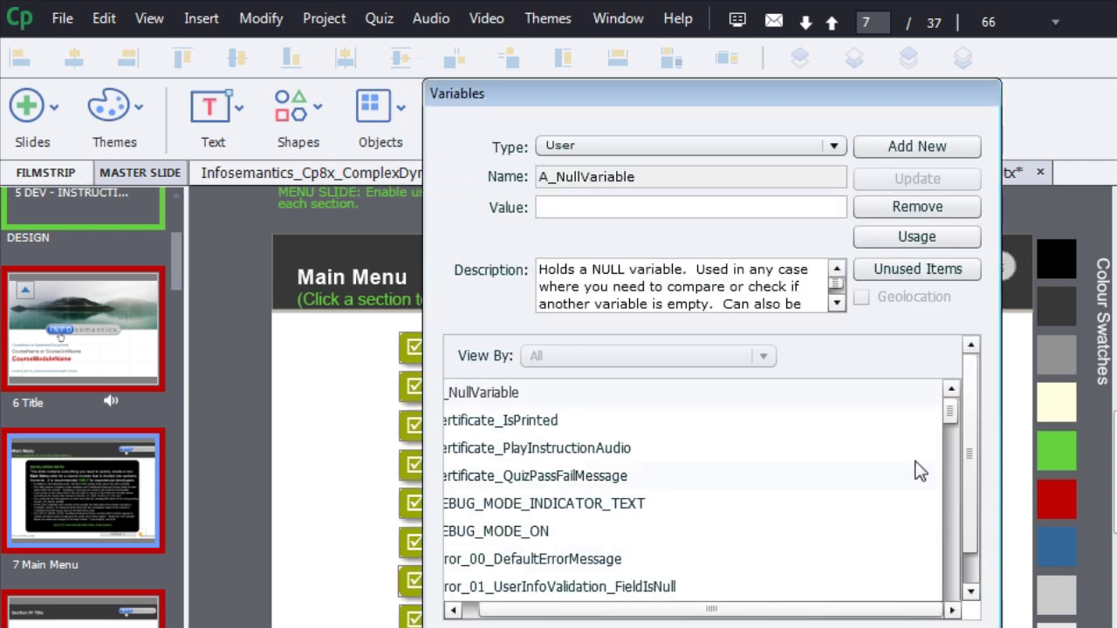
pyautogui.moveTo(950, 411); pyautogui.dragTo(949, 428)
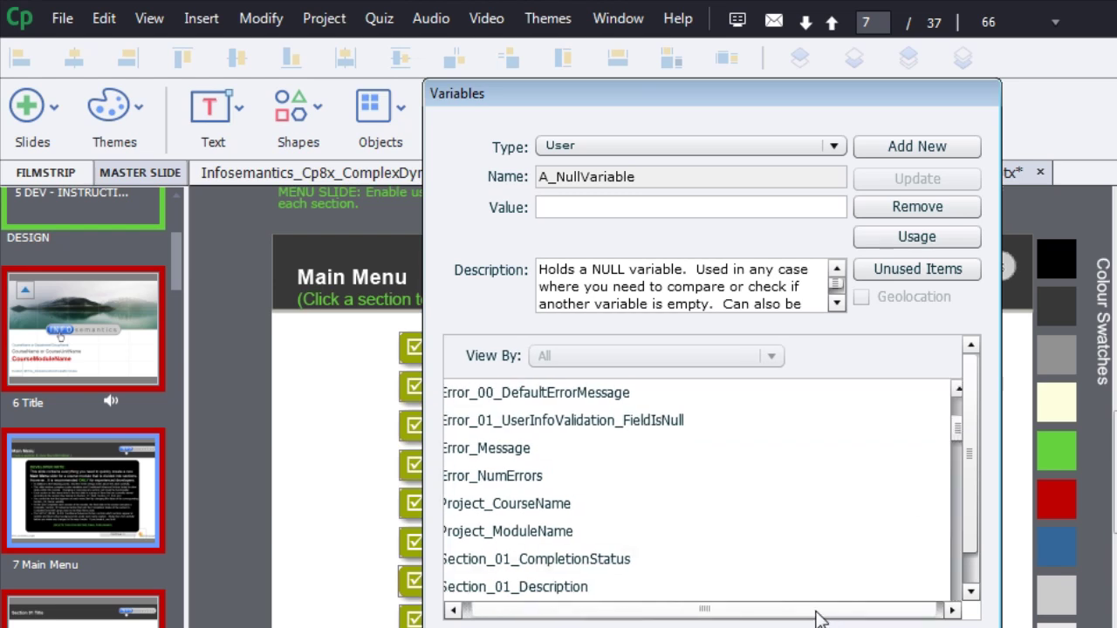
pyautogui.moveTo(959, 427); pyautogui.dragTo(962, 450)
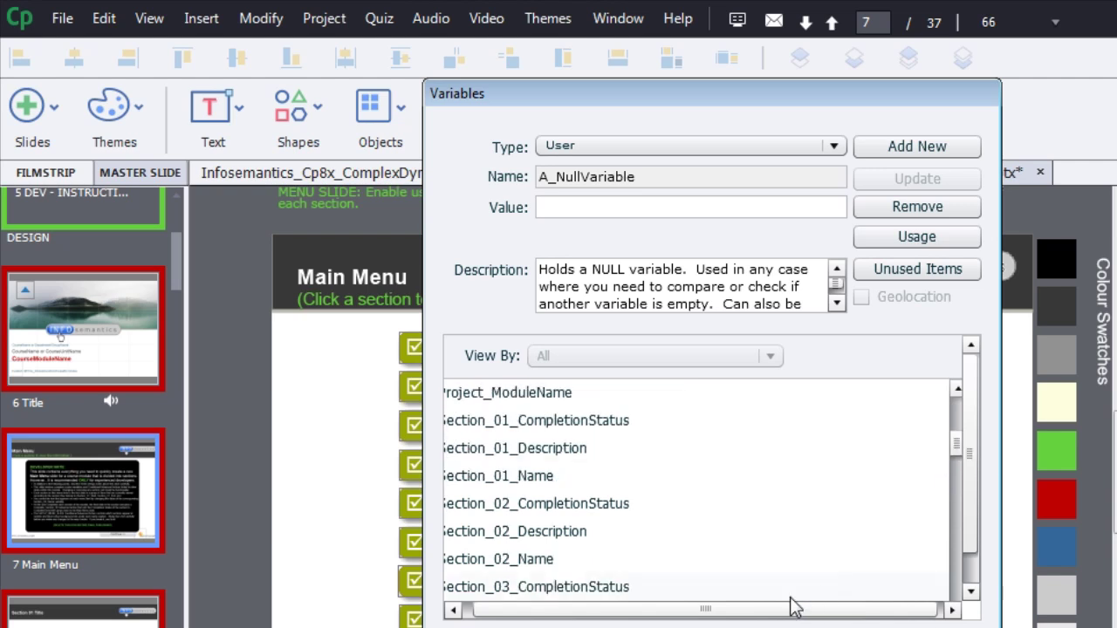
pyautogui.moveTo(788, 611); pyautogui.dragTo(776, 611)
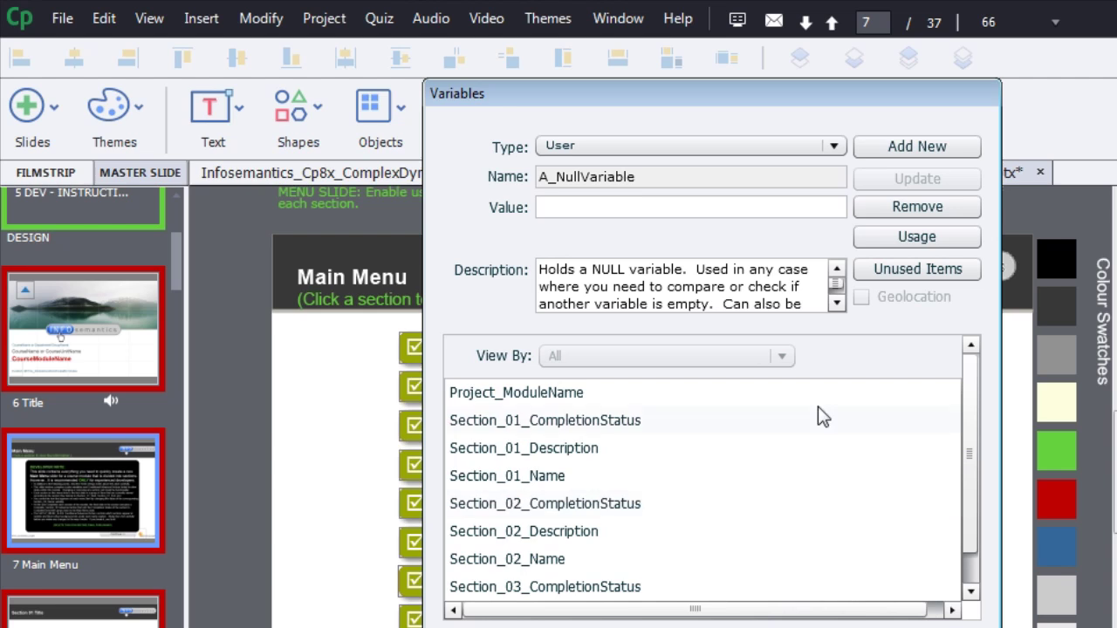
# Examine the values and descriptions of Section_01_CompletionStatus and Section_01_Name, comparing the name variable with the menu slide's captions
pyautogui.click(678, 420)
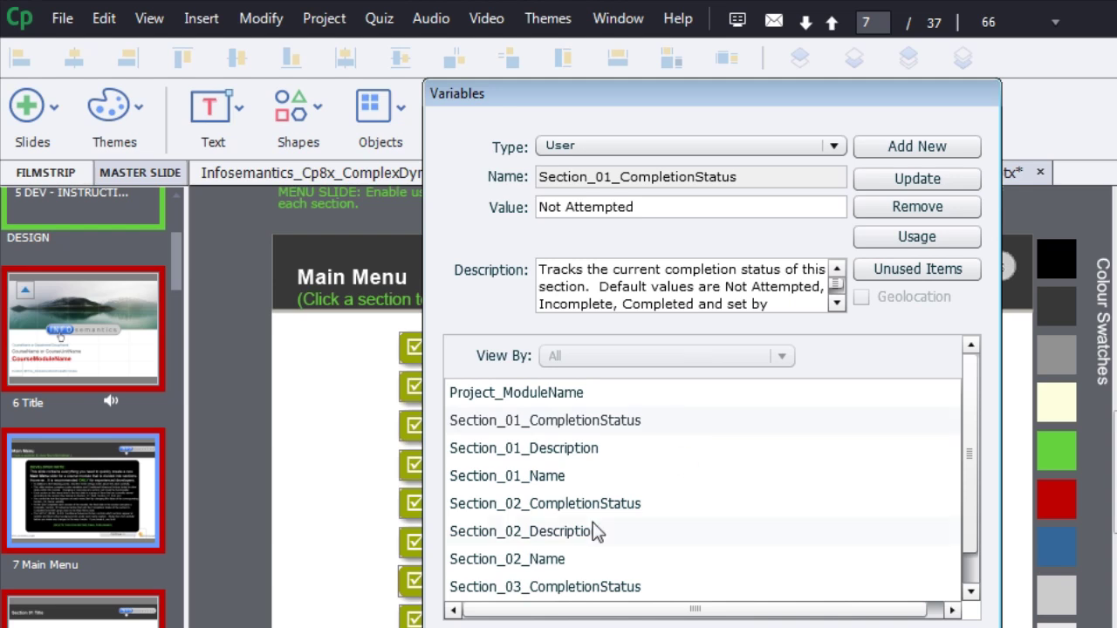
pyautogui.click(696, 504)
pyautogui.click(606, 478)
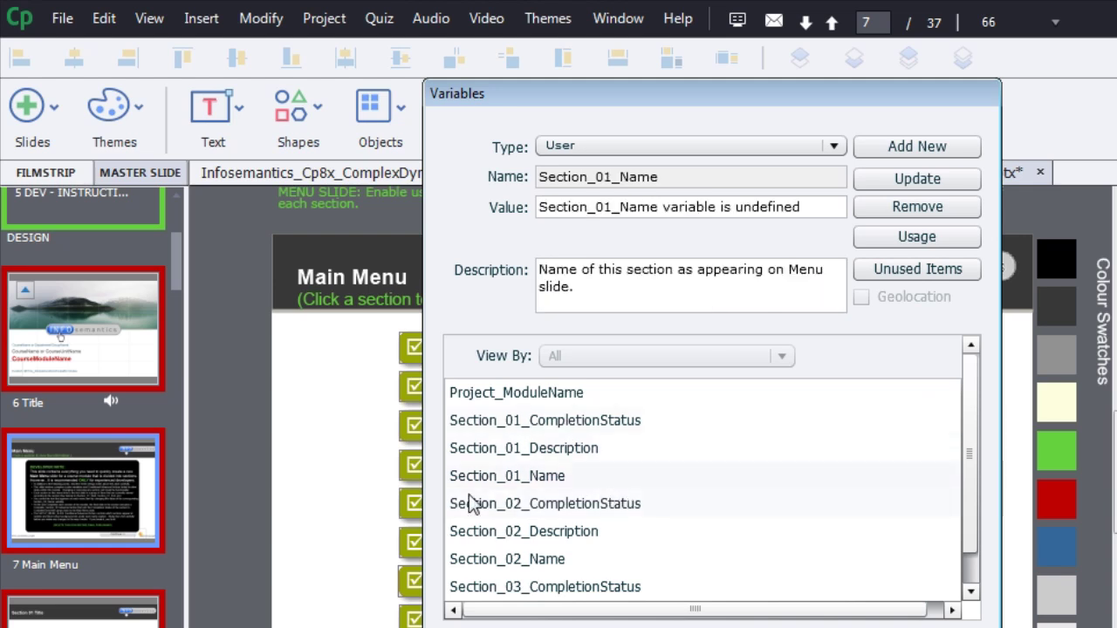
pyautogui.moveTo(699, 105); pyautogui.dragTo(923, 100)
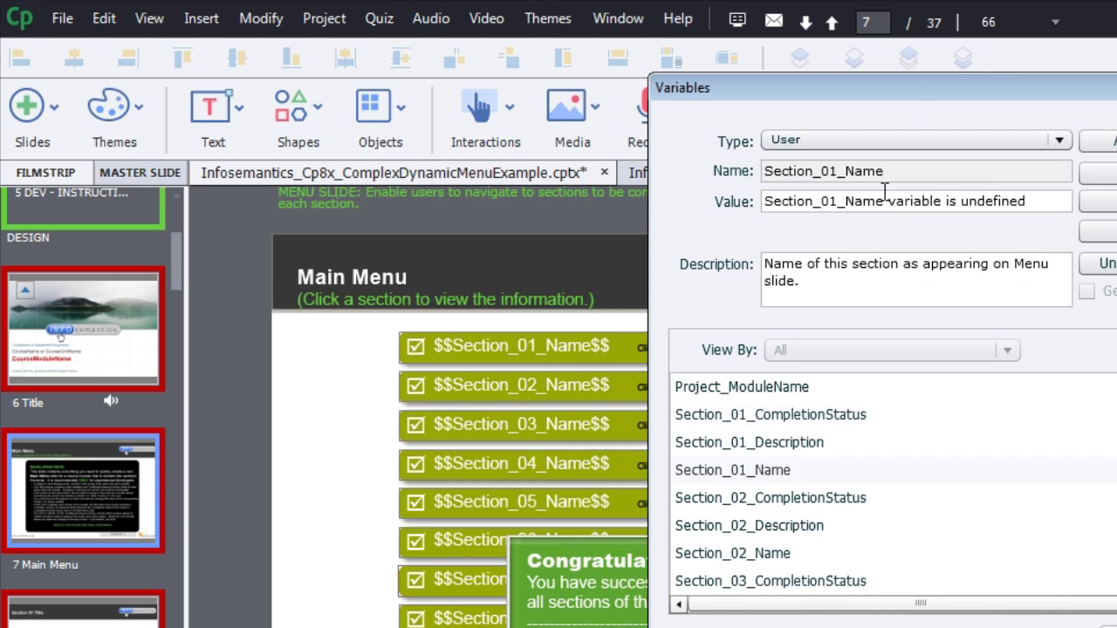
pyautogui.moveTo(1032, 201); pyautogui.dragTo(695, 201)
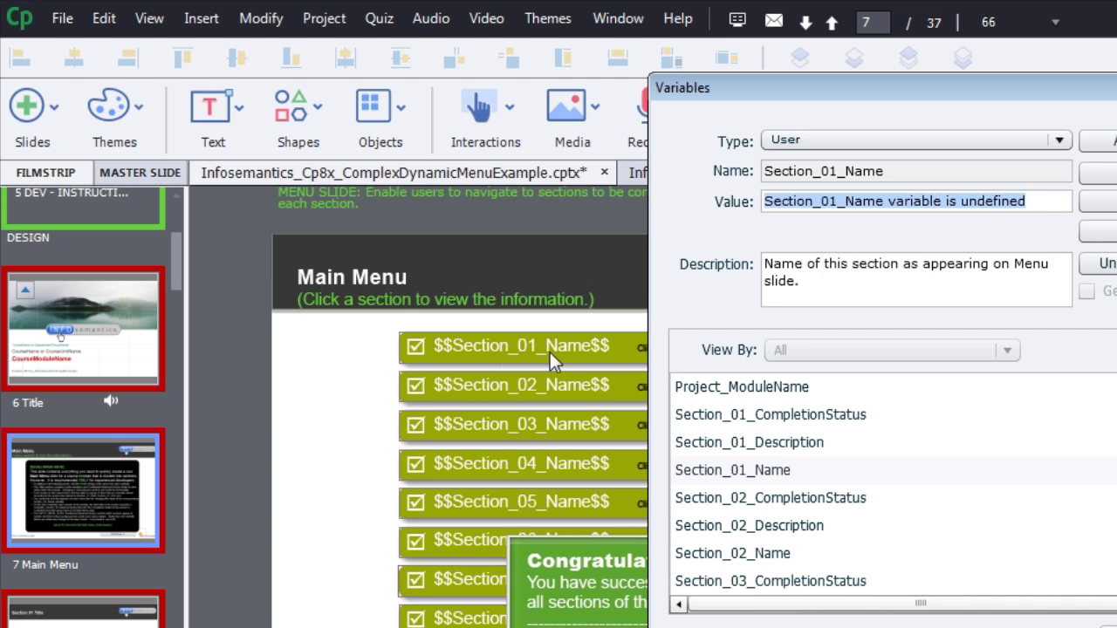
pyautogui.click(787, 417)
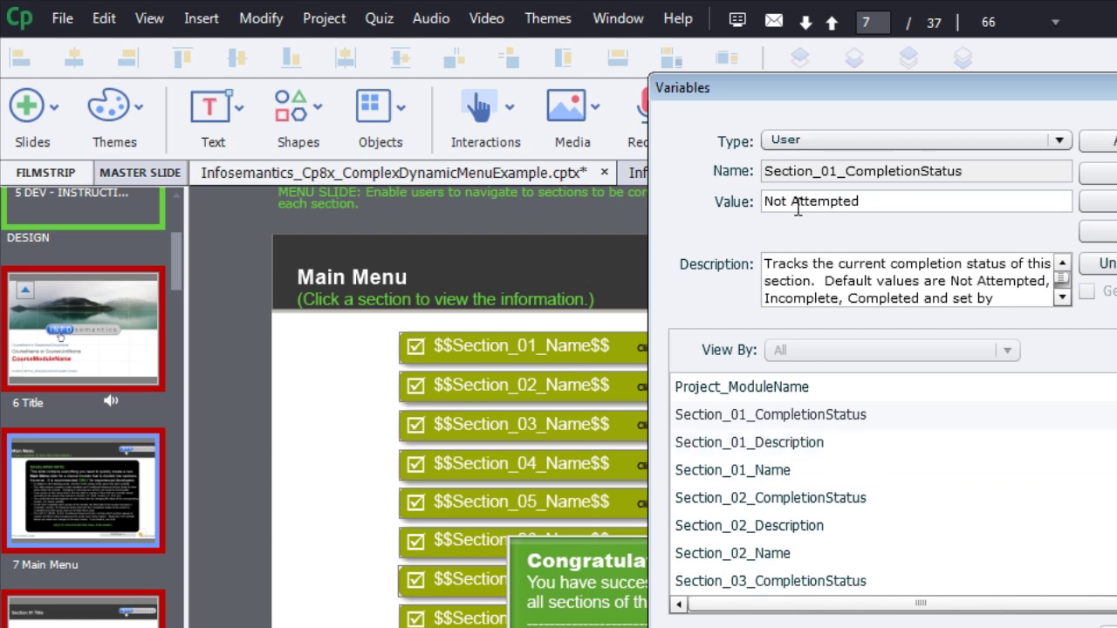
pyautogui.moveTo(860, 204); pyautogui.dragTo(713, 201)
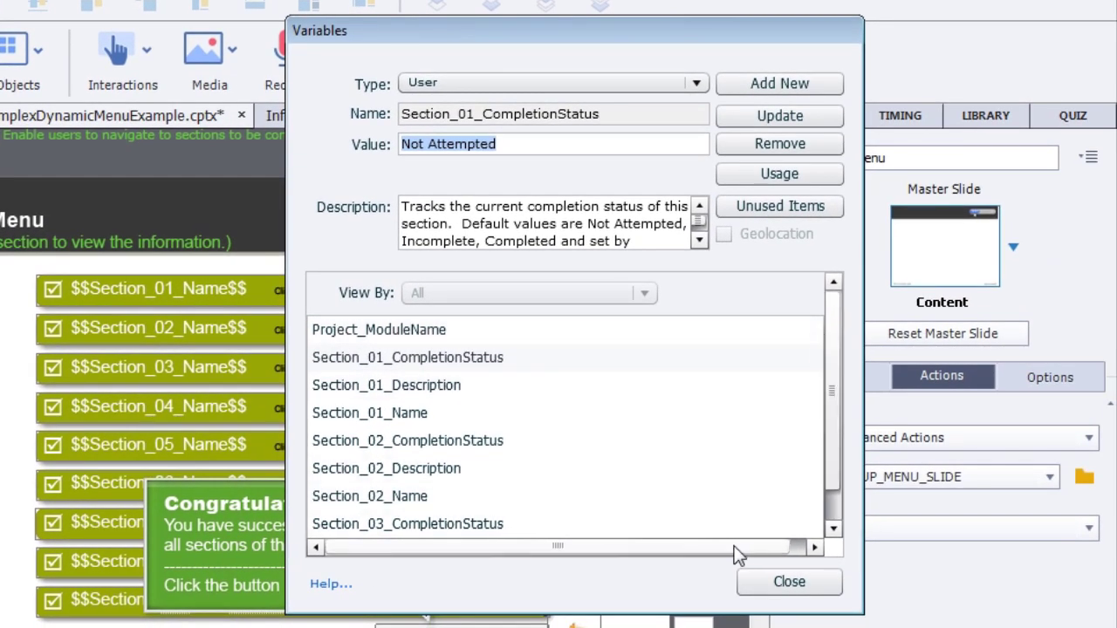
# Examine the Section_CompletionStatus variables for Completed, INACTIVE, Incomplete and NotAttempted
pyautogui.moveTo(735, 555); pyautogui.dragTo(755, 555)
pyautogui.moveTo(814, 394); pyautogui.dragTo(820, 469)
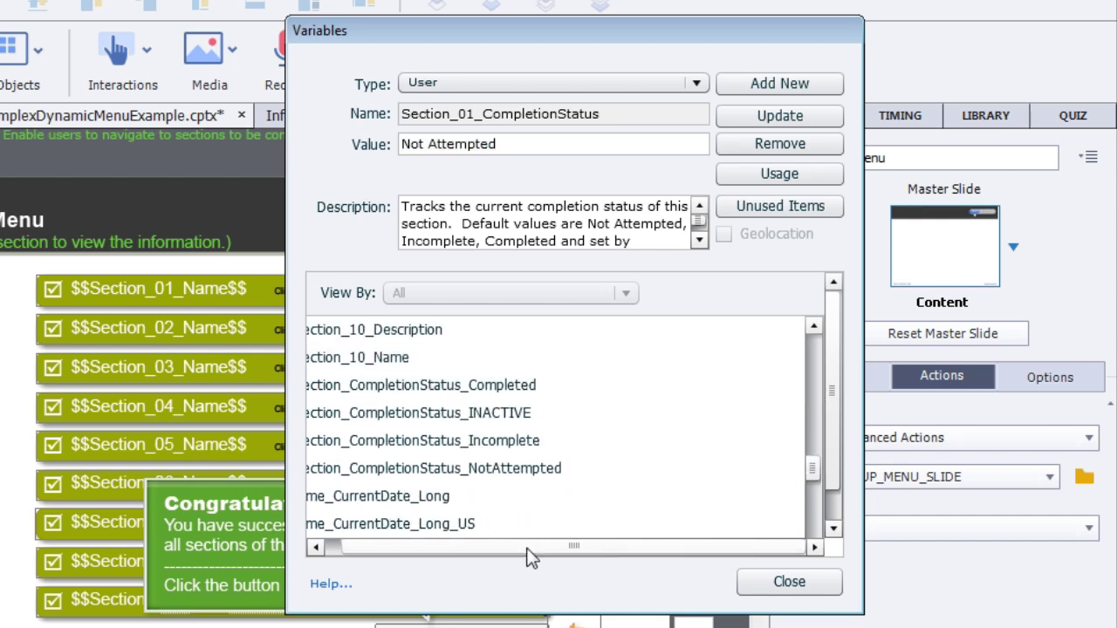
pyautogui.moveTo(529, 557); pyautogui.dragTo(510, 557)
pyautogui.click(374, 384)
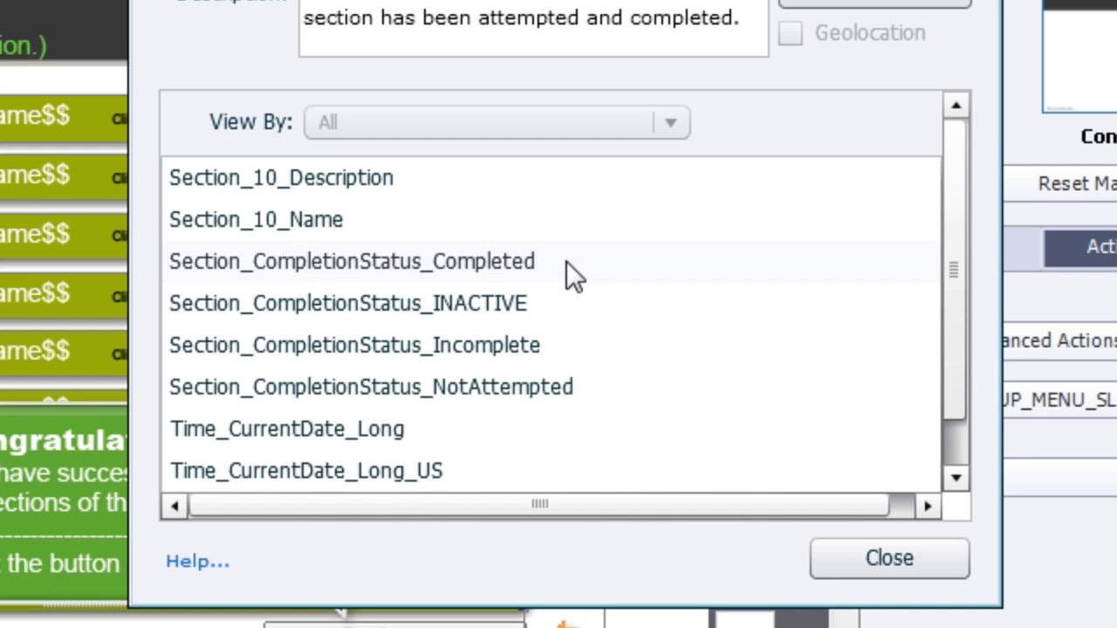
pyautogui.click(321, 317)
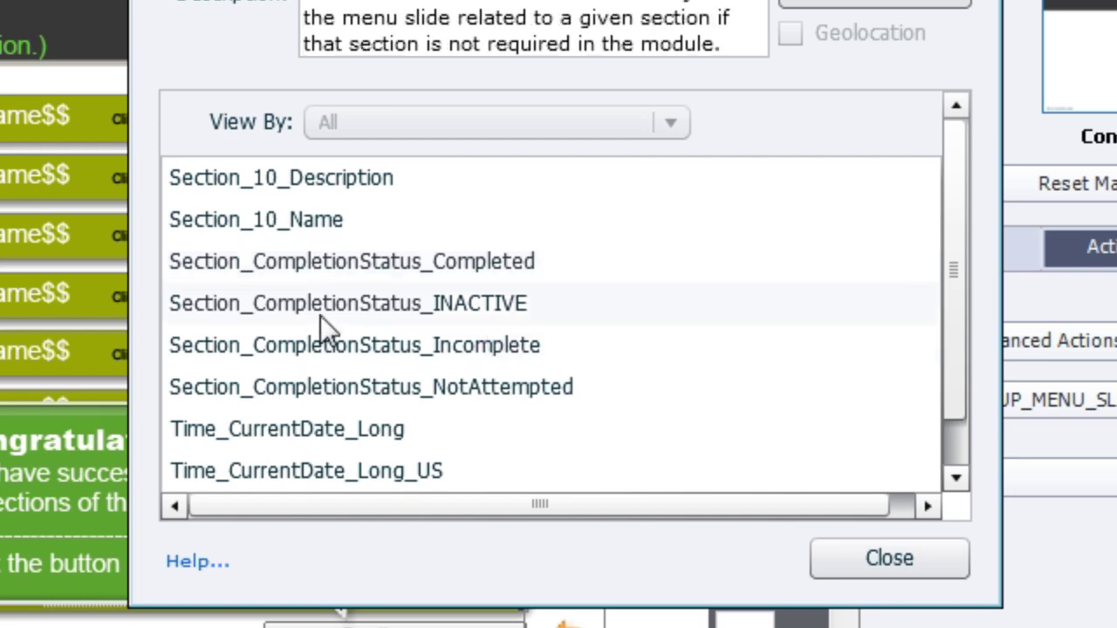
pyautogui.click(355, 344)
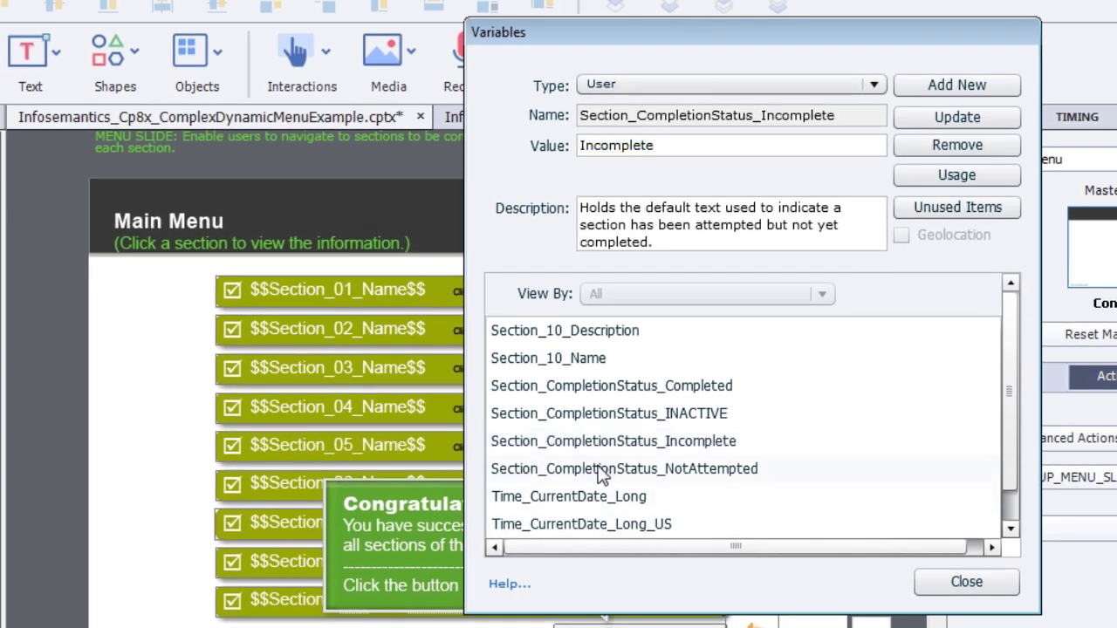
pyautogui.click(566, 457)
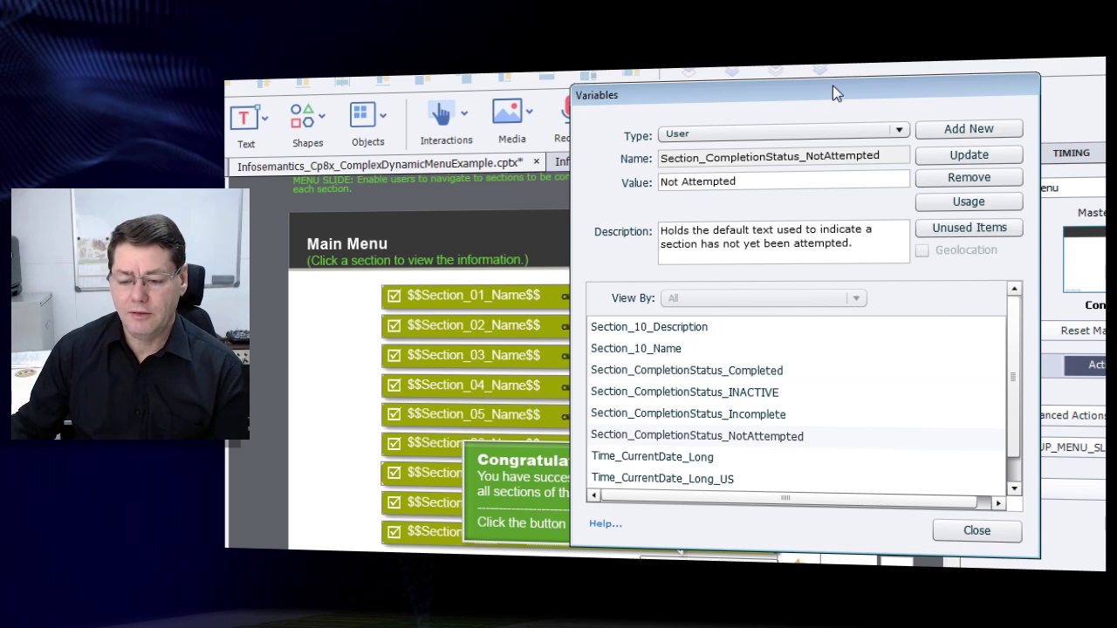
# Recheck the default completion status variables and the variables earlier in the list, and close the Variables dialog
pyautogui.click(637, 373)
pyautogui.click(633, 394)
pyautogui.click(733, 437)
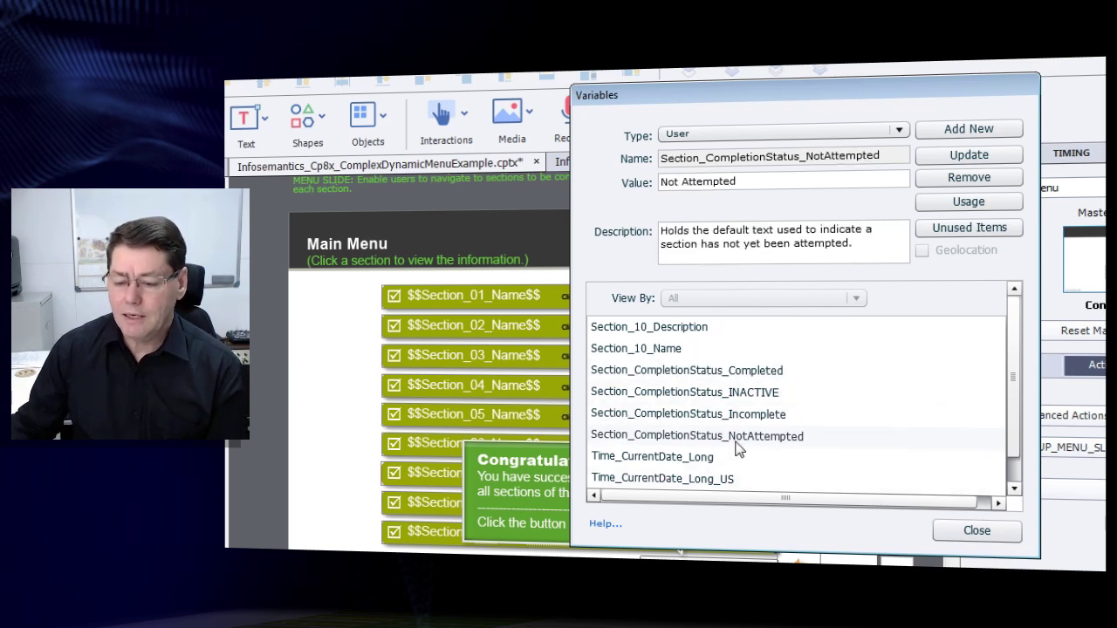
pyautogui.moveTo(928, 503); pyautogui.dragTo(948, 504)
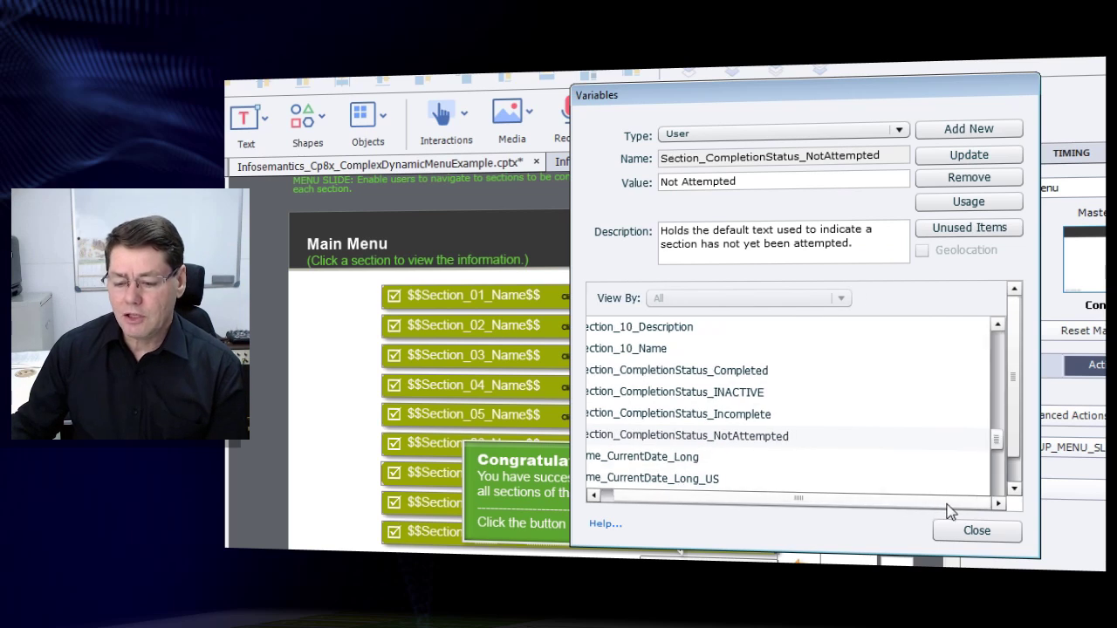
pyautogui.moveTo(999, 450); pyautogui.dragTo(999, 355)
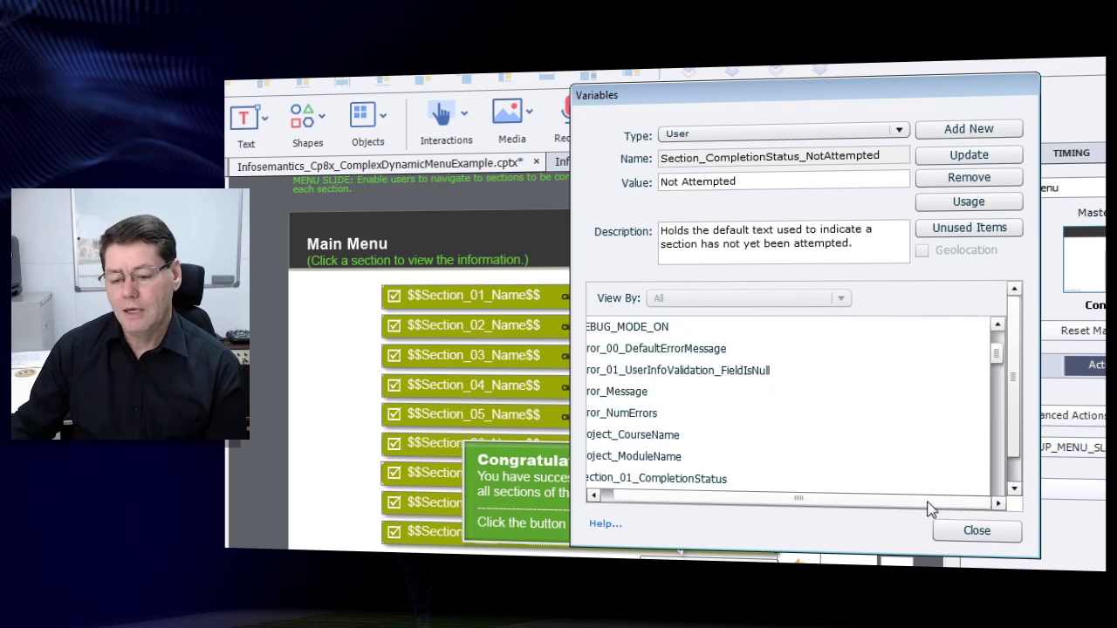
pyautogui.moveTo(927, 503); pyautogui.dragTo(902, 504)
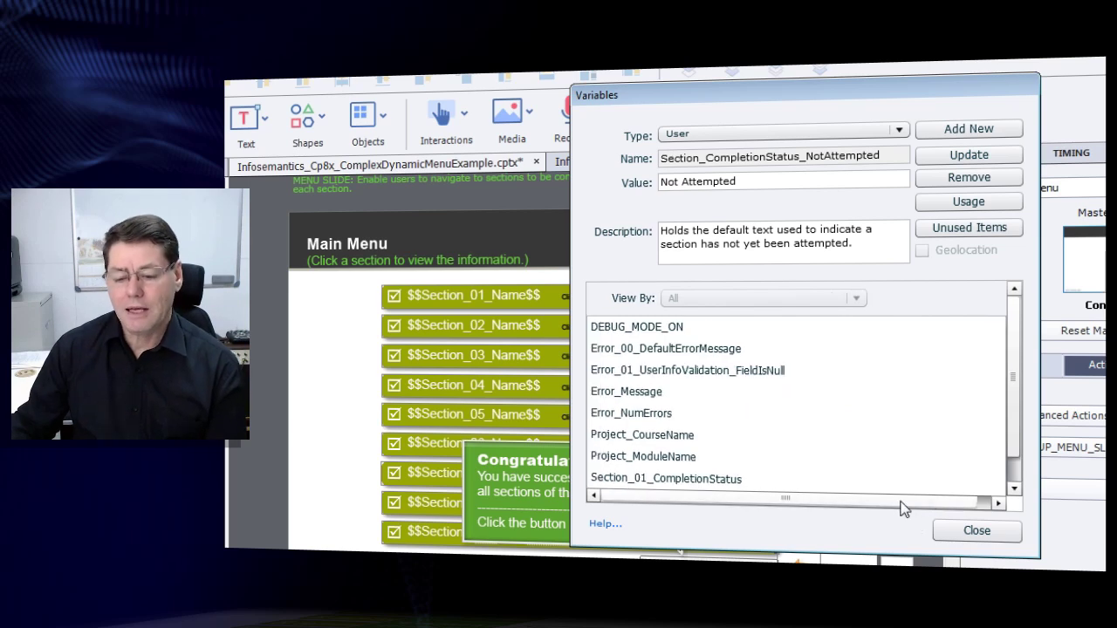
pyautogui.click(990, 528)
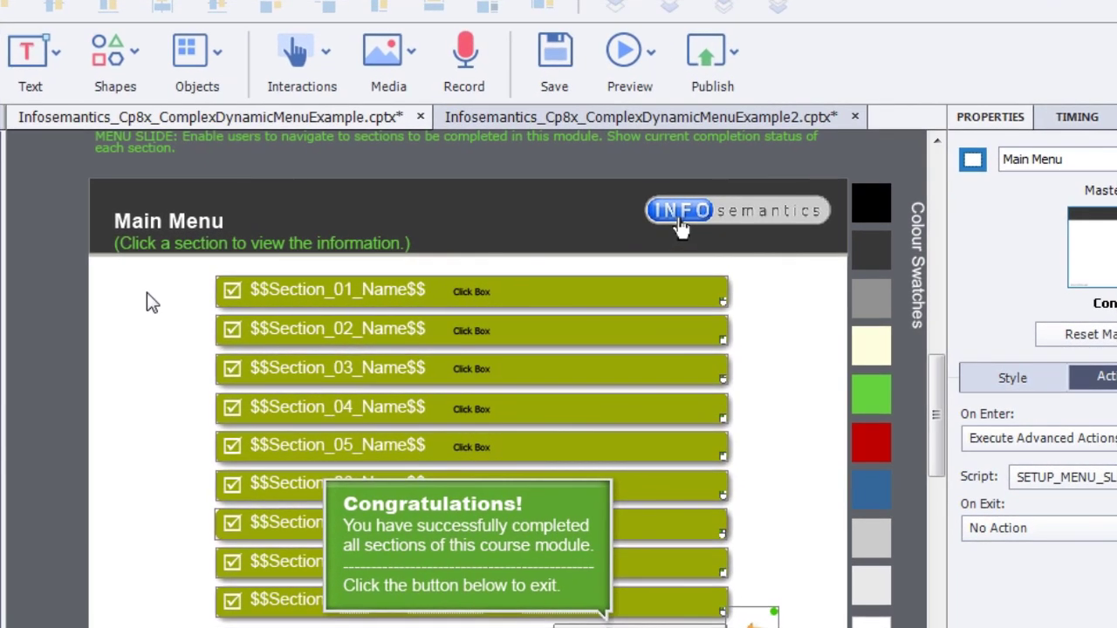
# Preview the project with its audio muted and go through sections 1 and 2 from the main menu
pyautogui.press('F12')
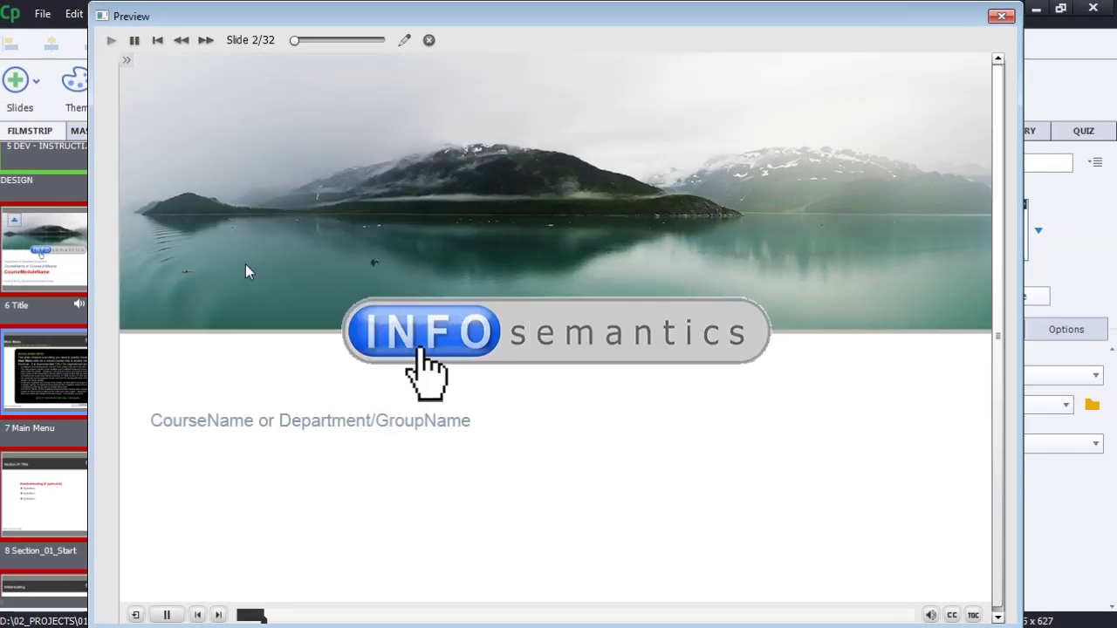
pyautogui.click(933, 616)
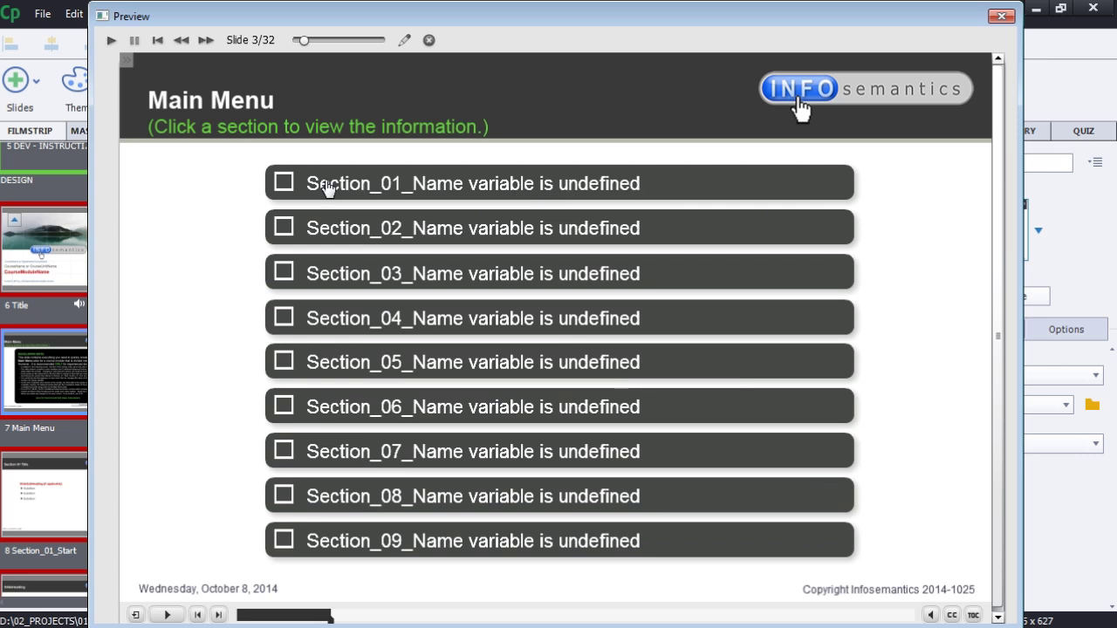
pyautogui.click(671, 192)
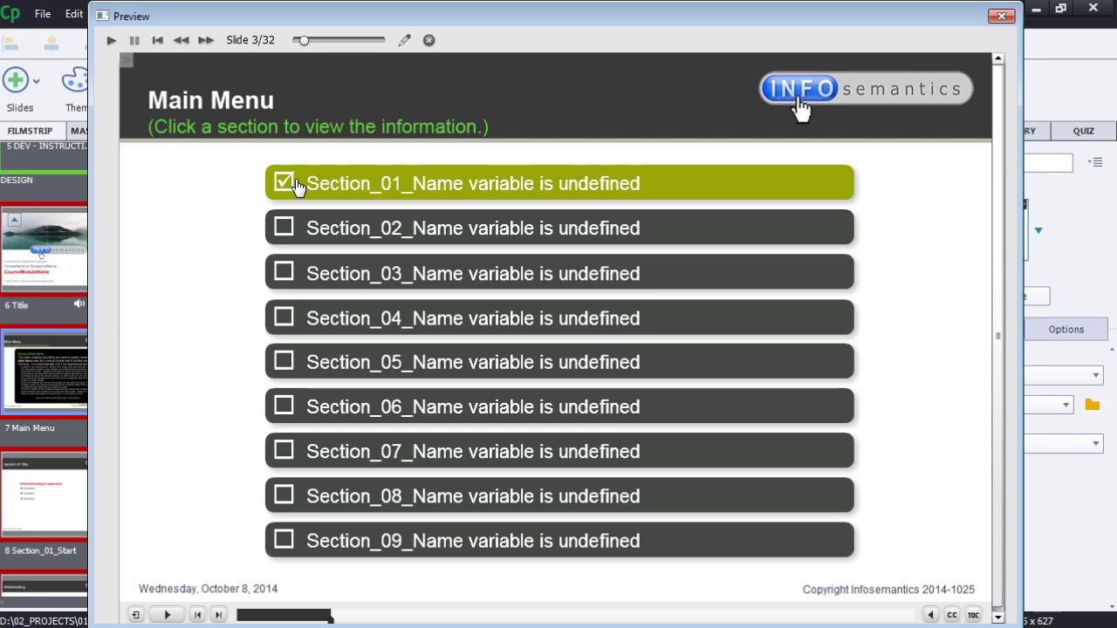
pyautogui.click(651, 230)
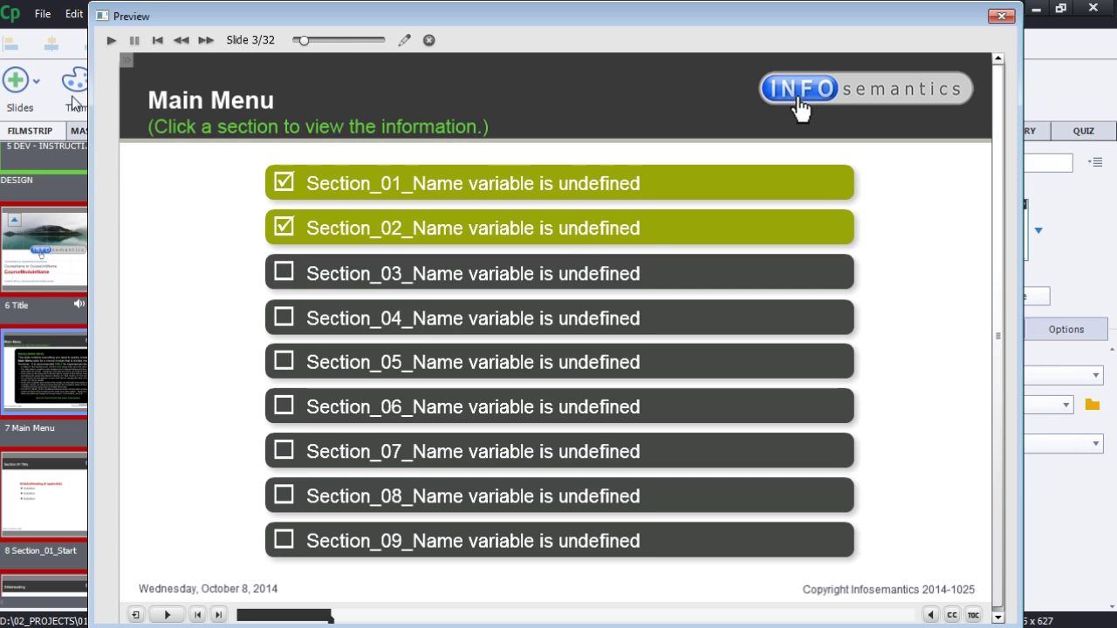
# Start section 3 in the preview, return to the main menu through the table of contents before completing it, and close the preview
pyautogui.click(128, 59)
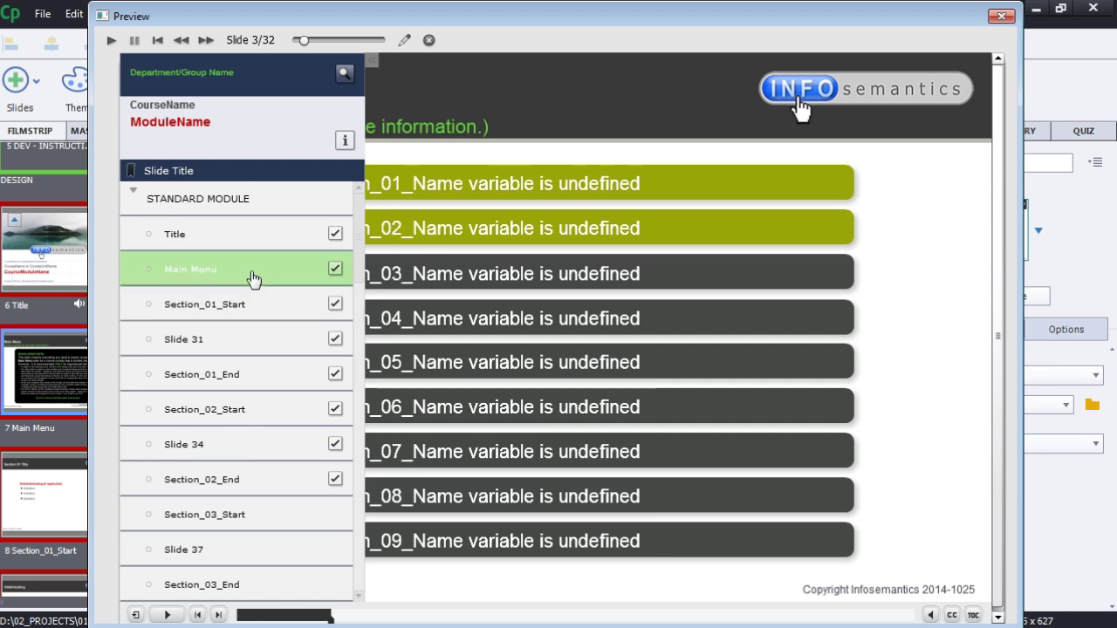
pyautogui.click(598, 274)
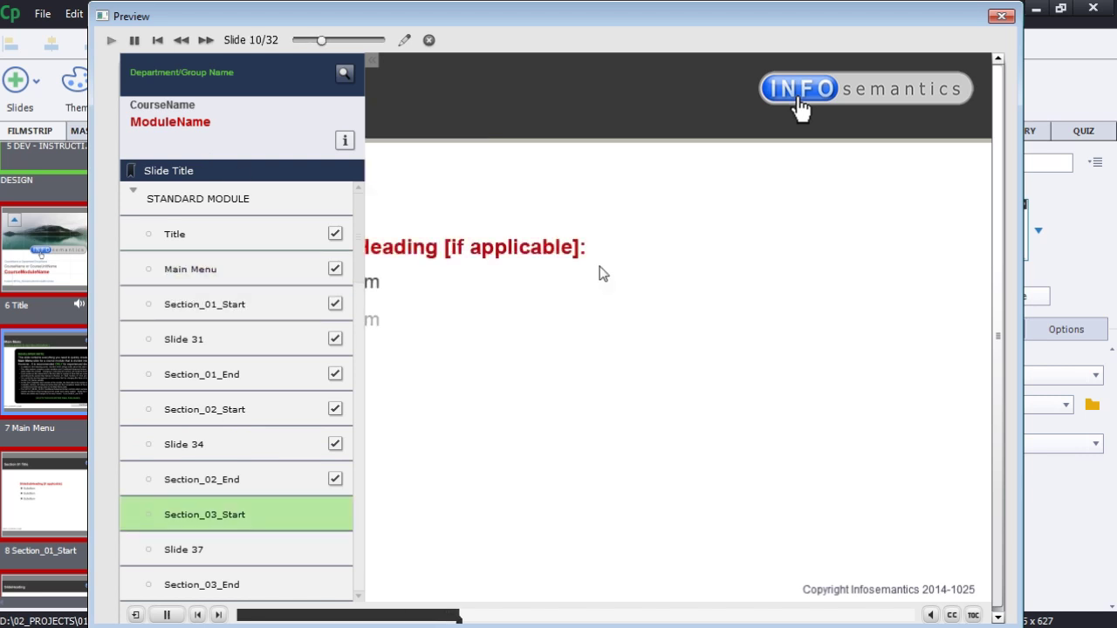
pyautogui.click(236, 273)
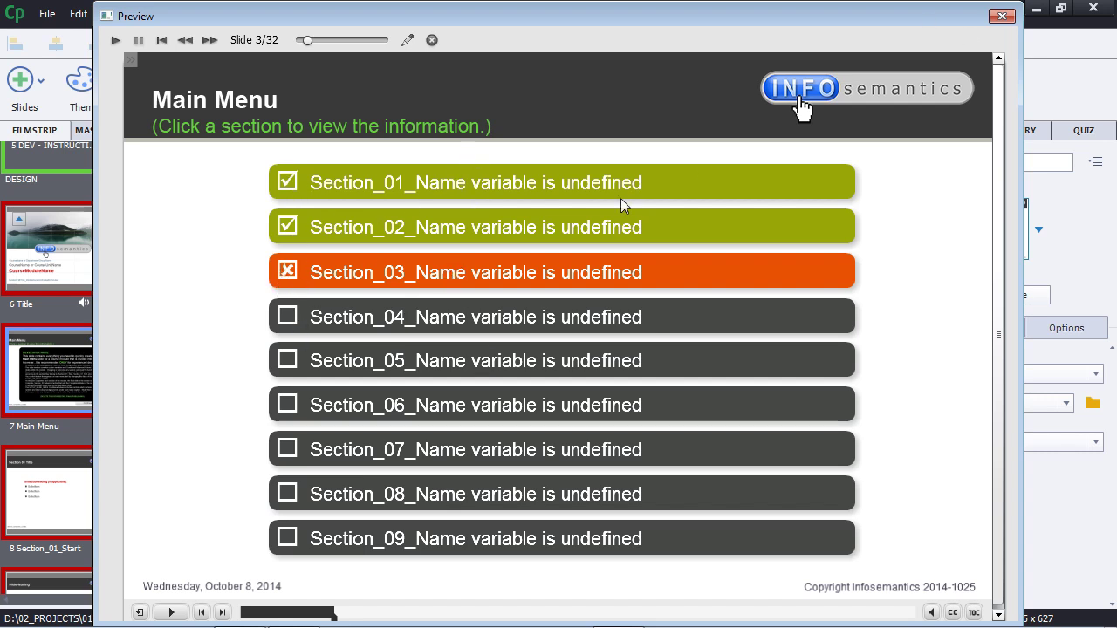
pyautogui.click(1002, 18)
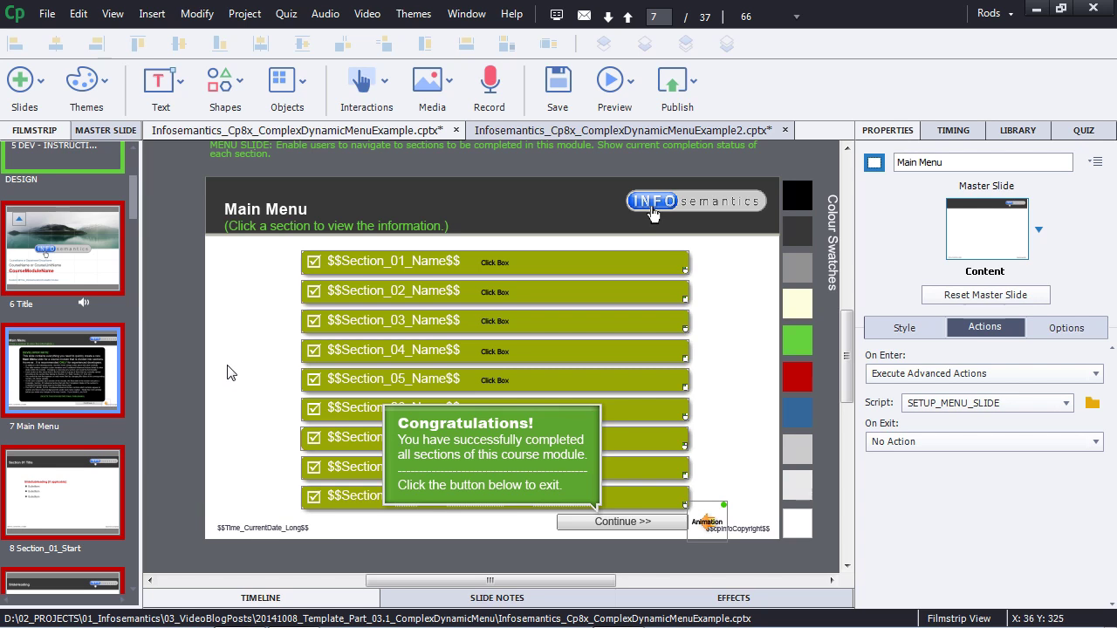
# Show the timeline of the Main Menu slide and open the GoTo_Section_01_Start script of the CB_MenuSection_01 click box
pyautogui.click(262, 598)
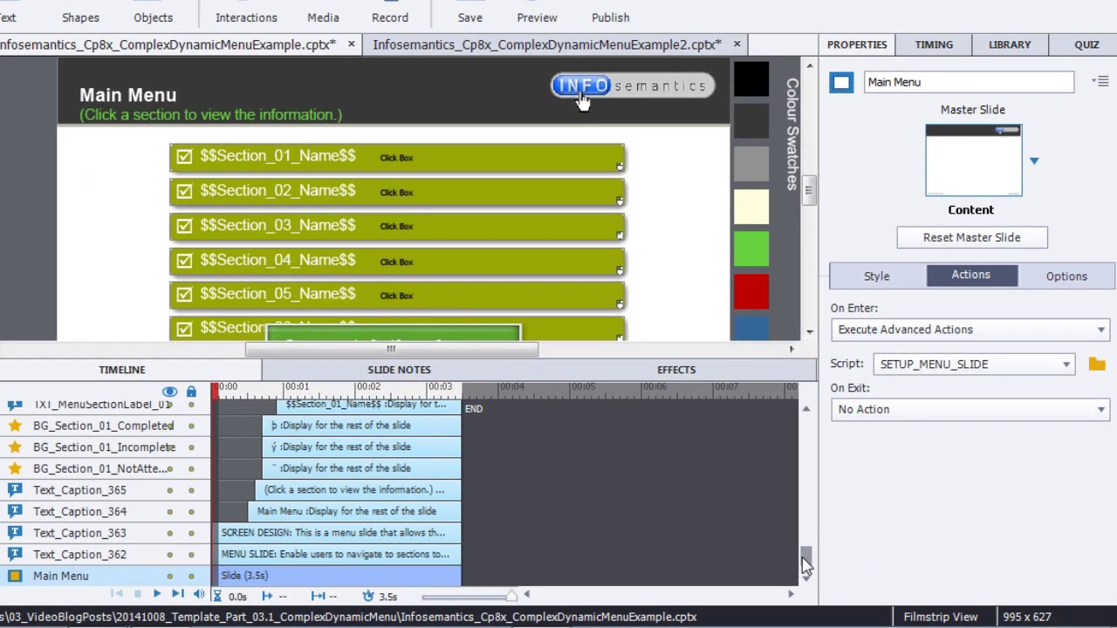
pyautogui.moveTo(805, 566)
pyautogui.mouseDown()
pyautogui.moveTo(806, 546)
pyautogui.moveTo(805, 567)
pyautogui.mouseUp()
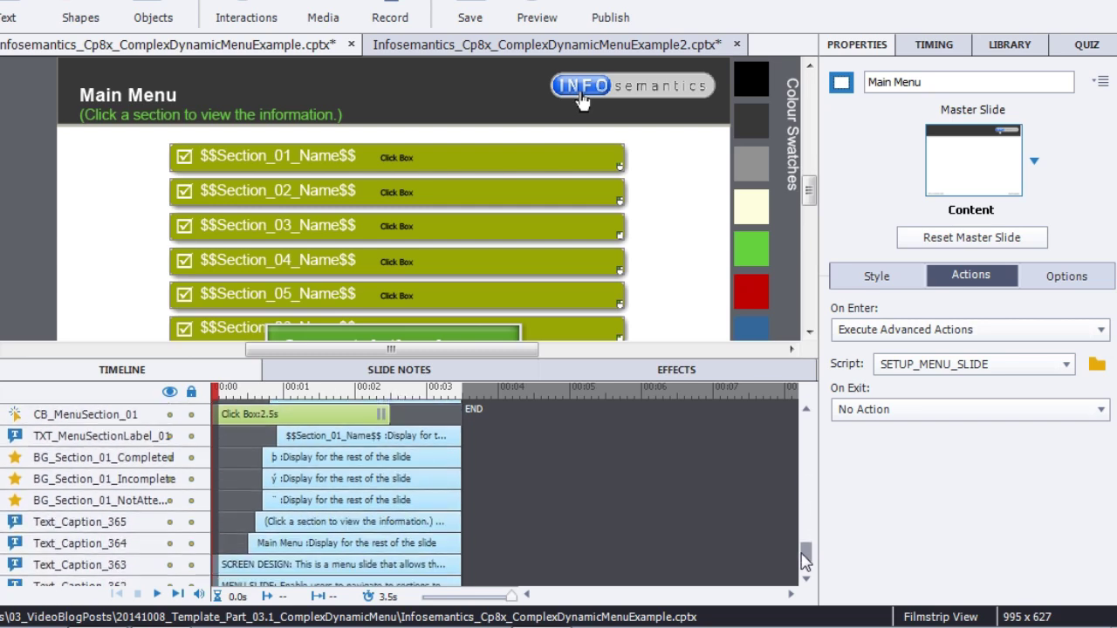
pyautogui.click(246, 414)
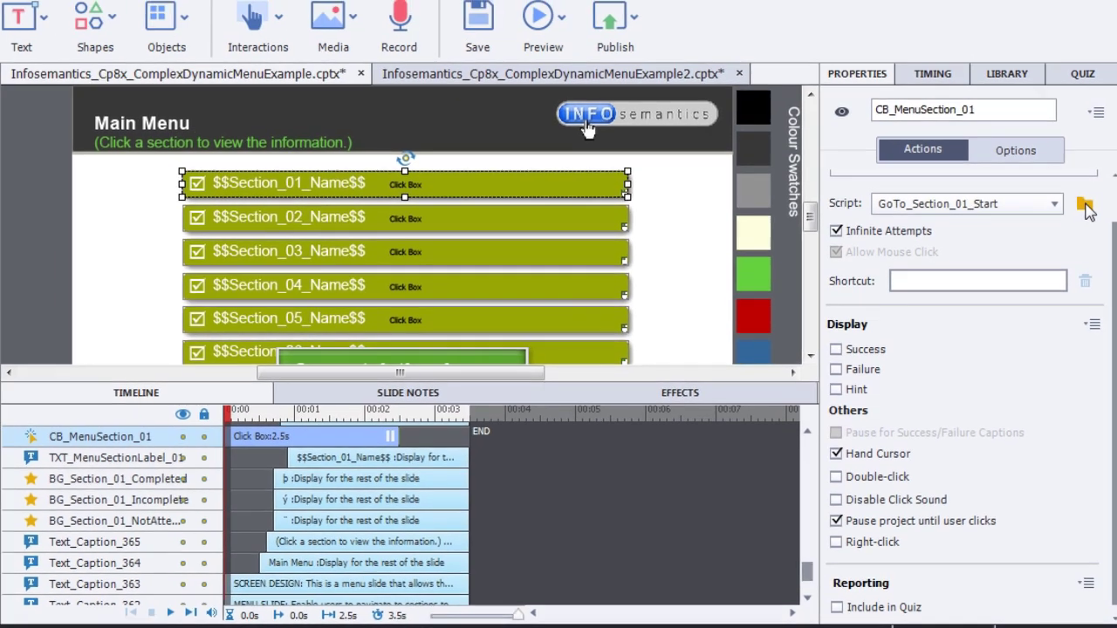
pyautogui.click(1090, 179)
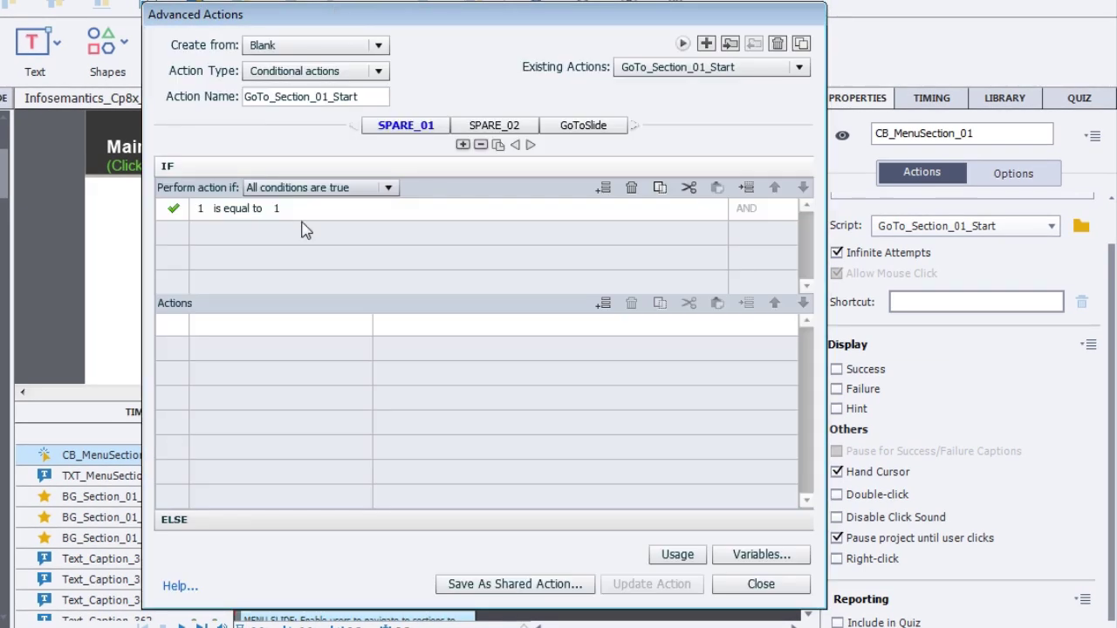
# Examine the SPARE_01, SPARE_02 and GoToSlide decisions, including GoToSlide's Assign and Jump to Slide actions, and close the Advanced Actions dialog
pyautogui.click(494, 126)
pyautogui.click(405, 125)
pyautogui.click(489, 125)
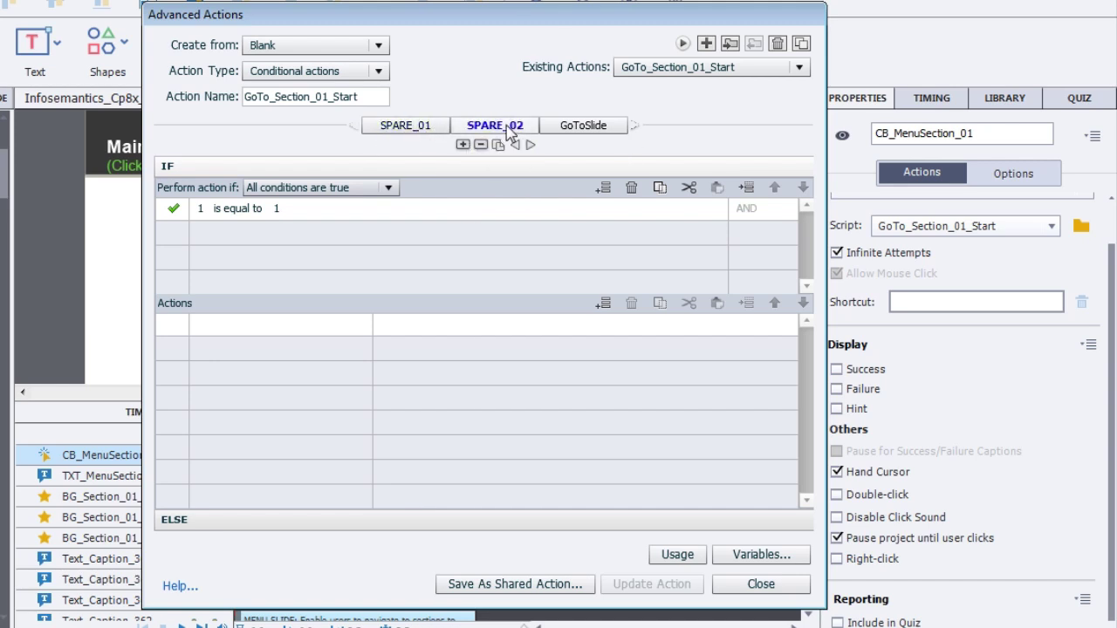
pyautogui.click(593, 127)
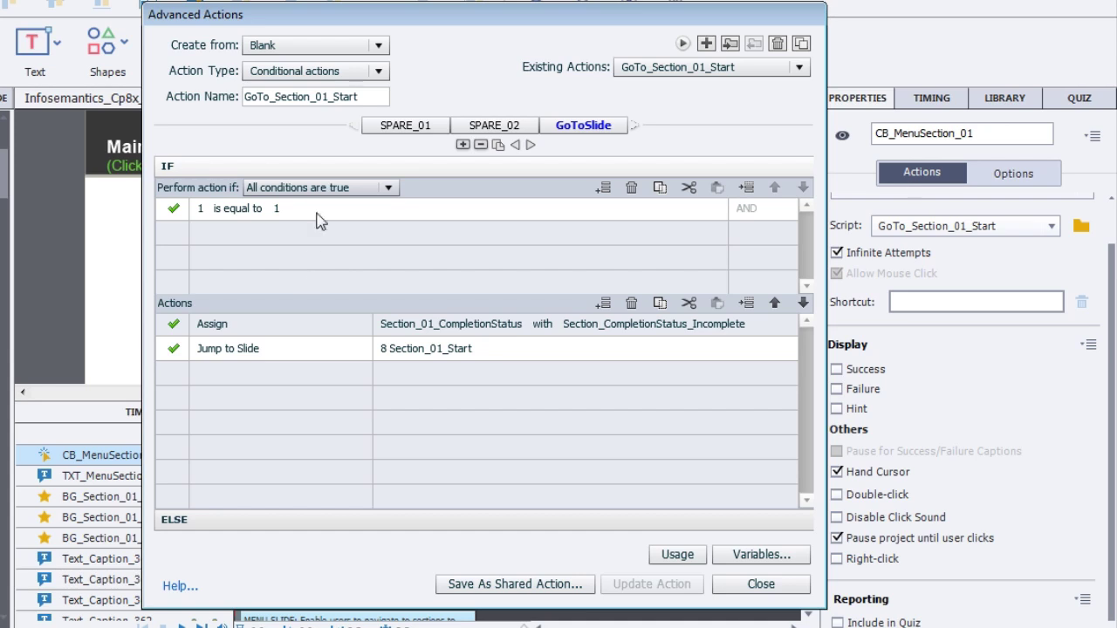
pyautogui.click(287, 327)
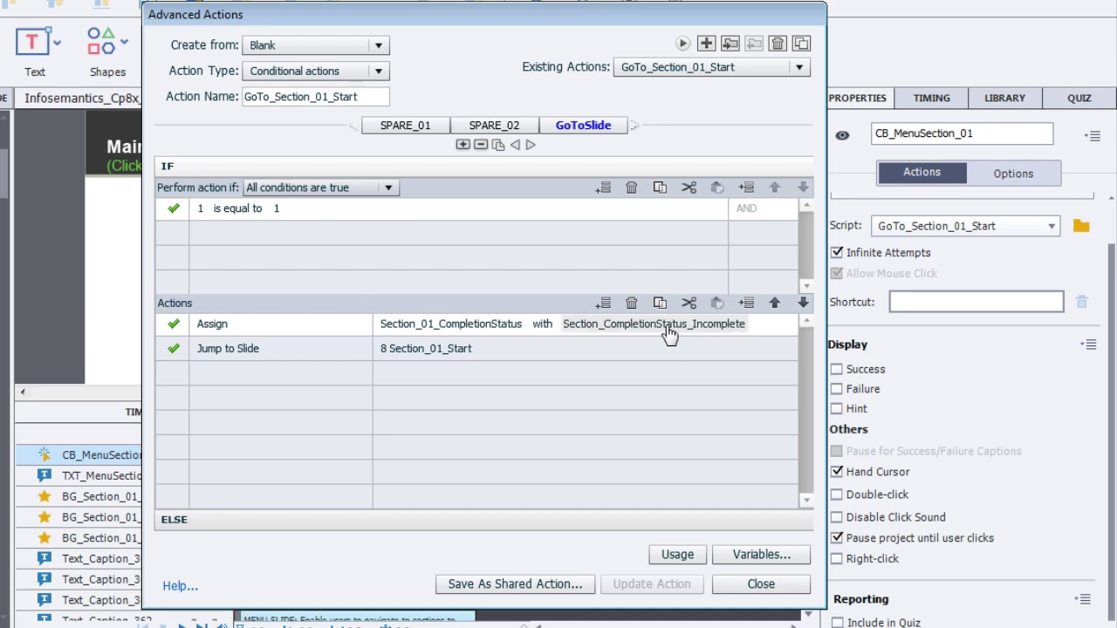
pyautogui.click(284, 352)
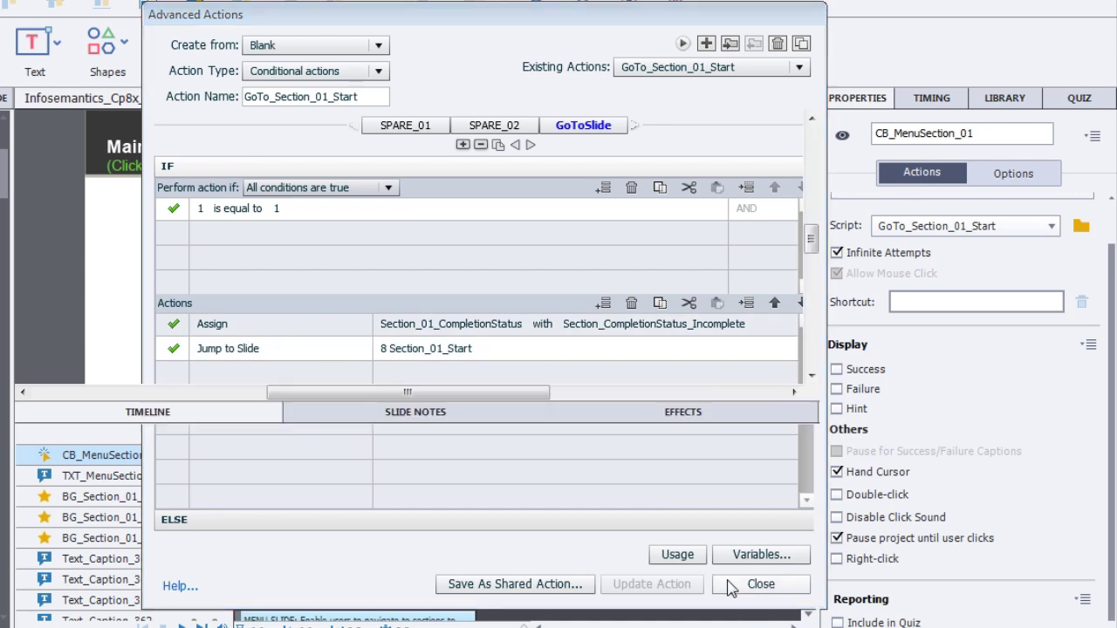
pyautogui.click(762, 584)
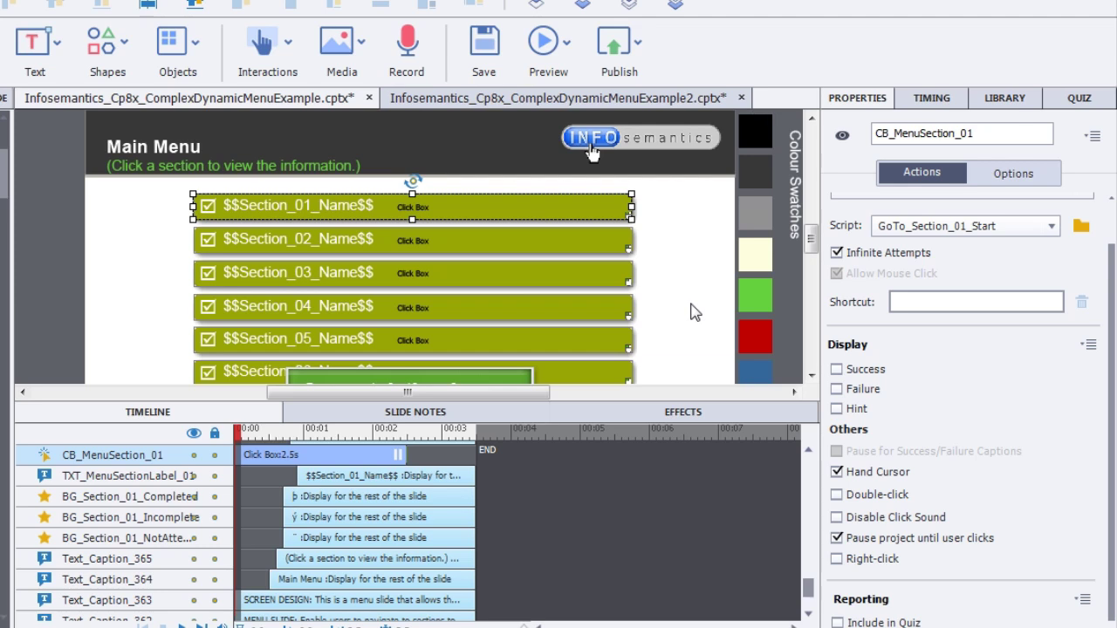
# Hide section 1's click box, label caption, Completed shape and Incomplete shape one after another to inspect the stacked menu objects
pyautogui.moveTo(810, 237); pyautogui.dragTo(812, 246)
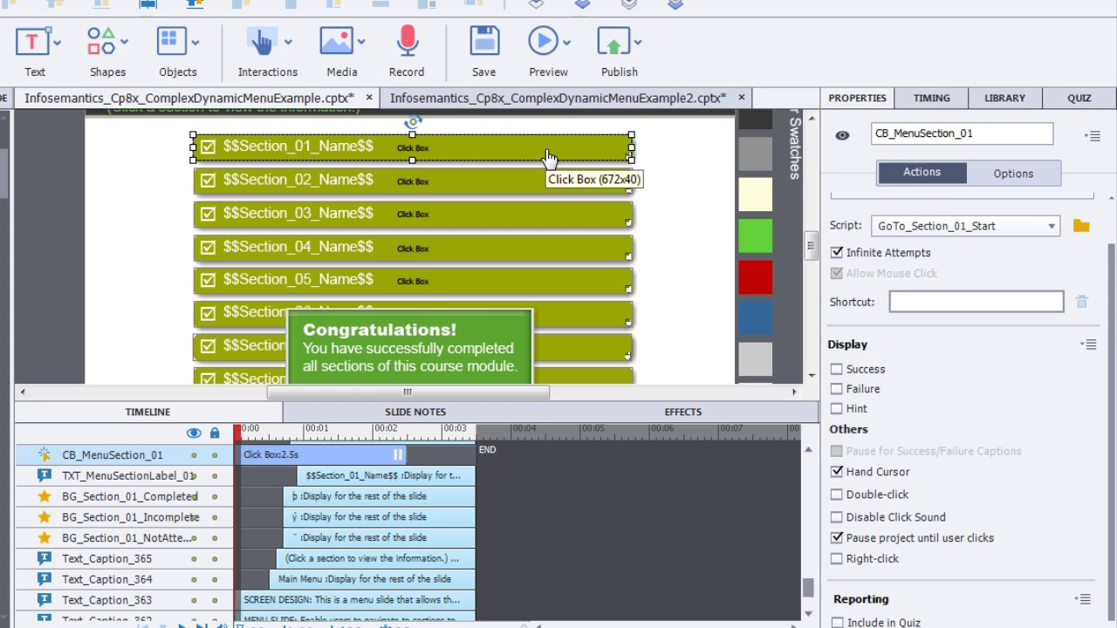
pyautogui.click(193, 454)
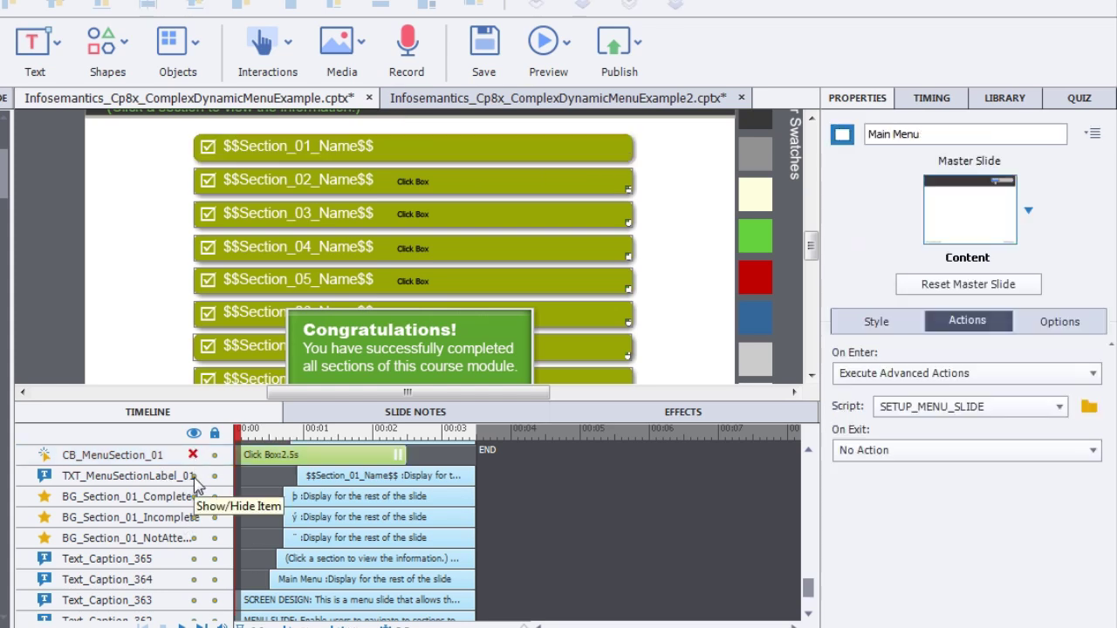
pyautogui.click(193, 475)
pyautogui.click(193, 476)
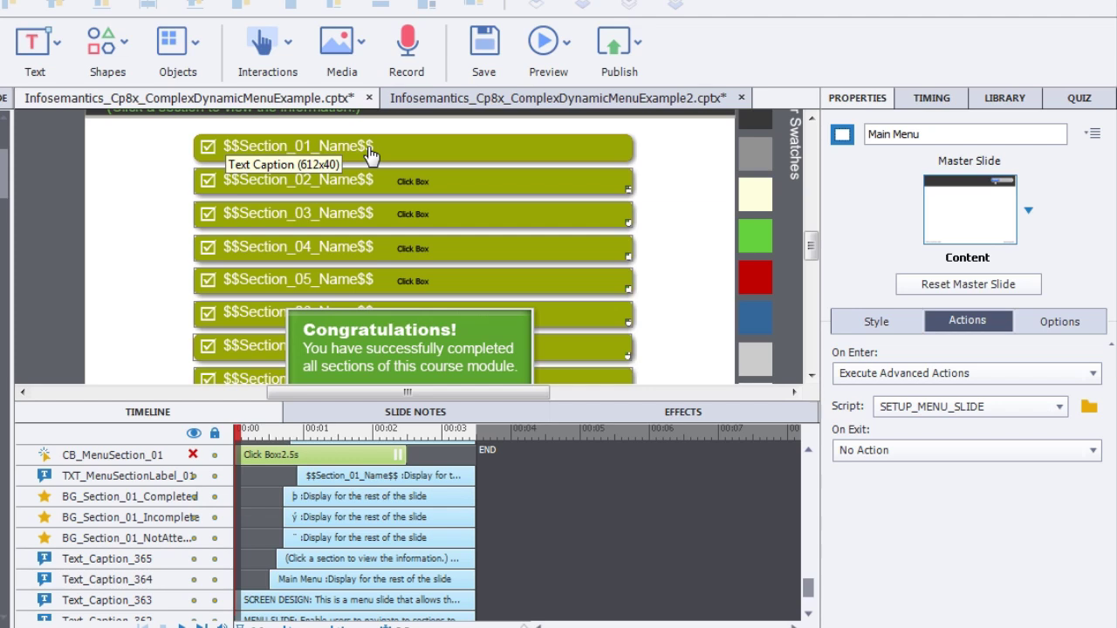
pyautogui.click(192, 477)
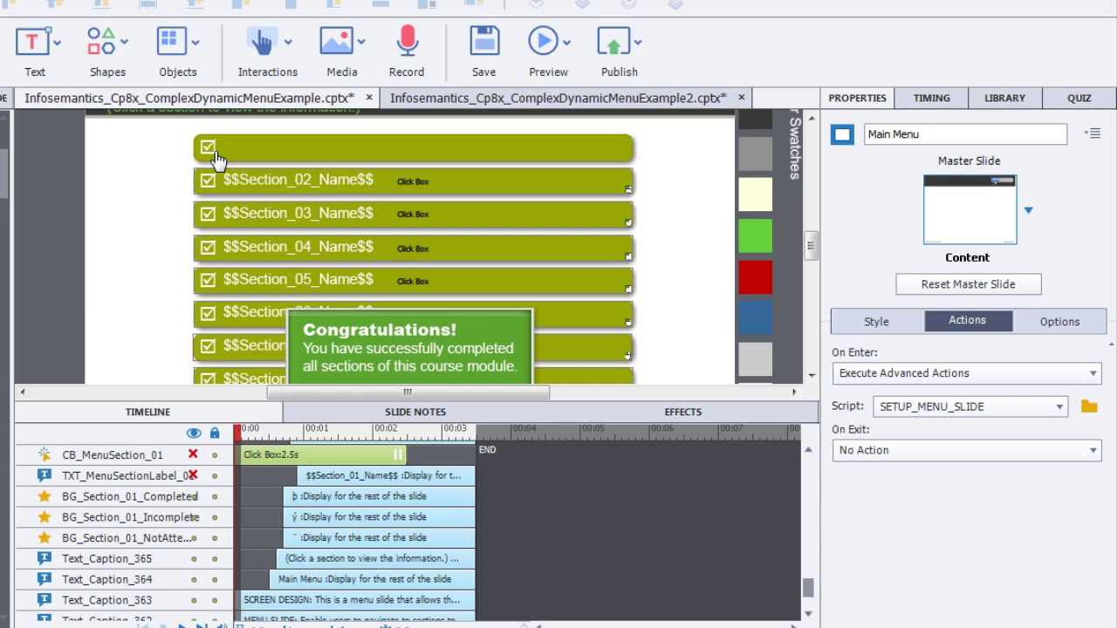
pyautogui.click(194, 498)
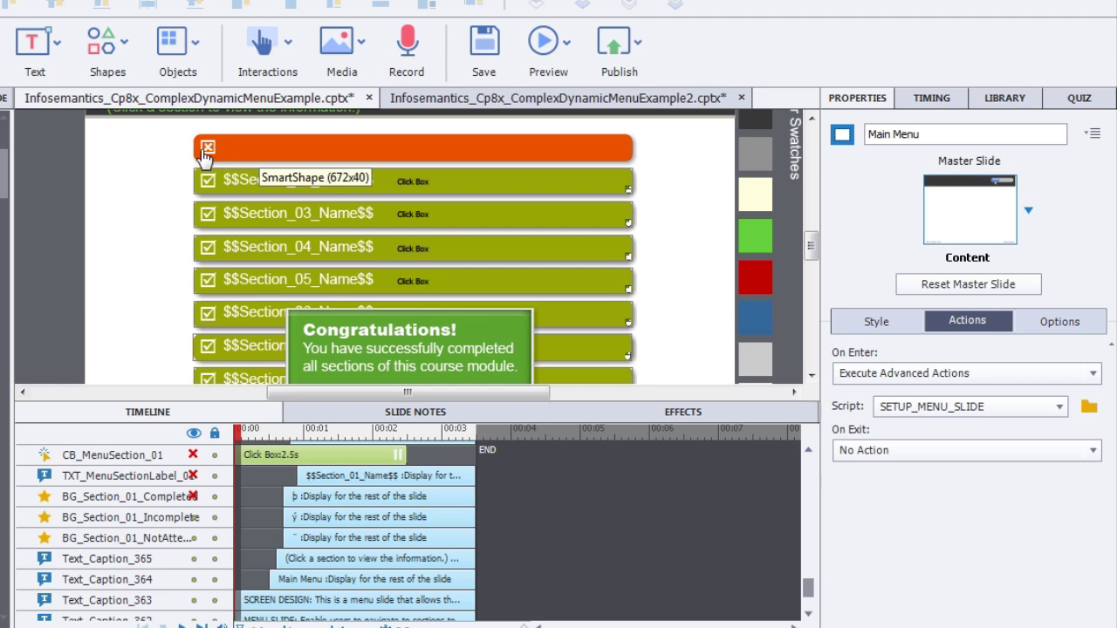
pyautogui.click(193, 518)
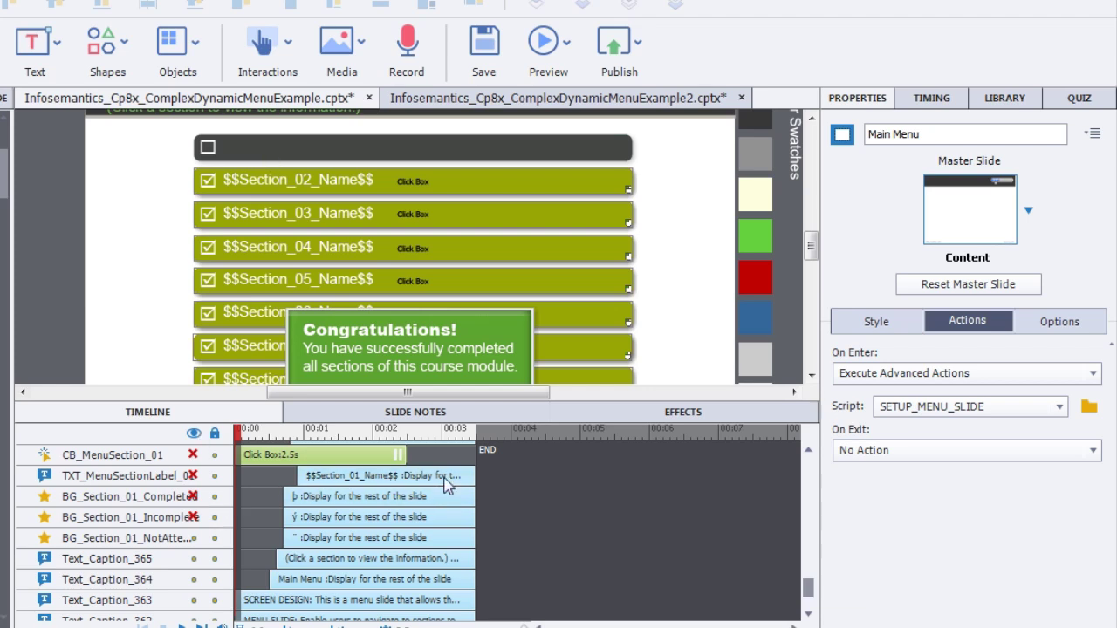
# Show the CB_MenuSection_01 click box and the TXT_MenuSectionLabel_01 caption again on the menu slide
pyautogui.click(193, 455)
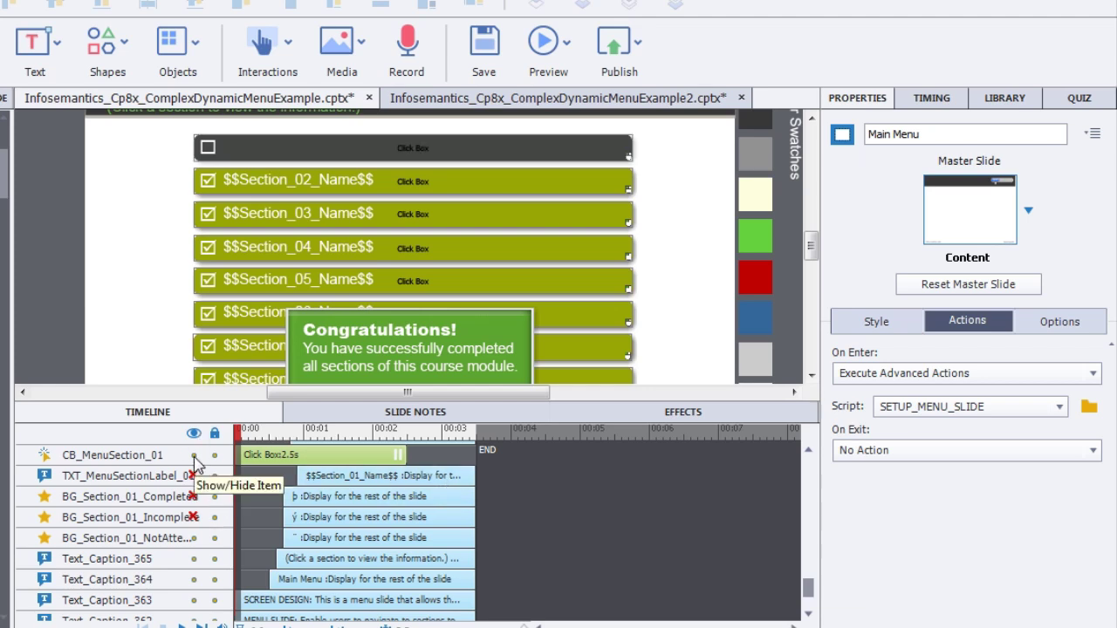
pyautogui.click(193, 478)
pyautogui.click(193, 478)
pyautogui.click(193, 478)
pyautogui.click(193, 477)
pyautogui.click(193, 477)
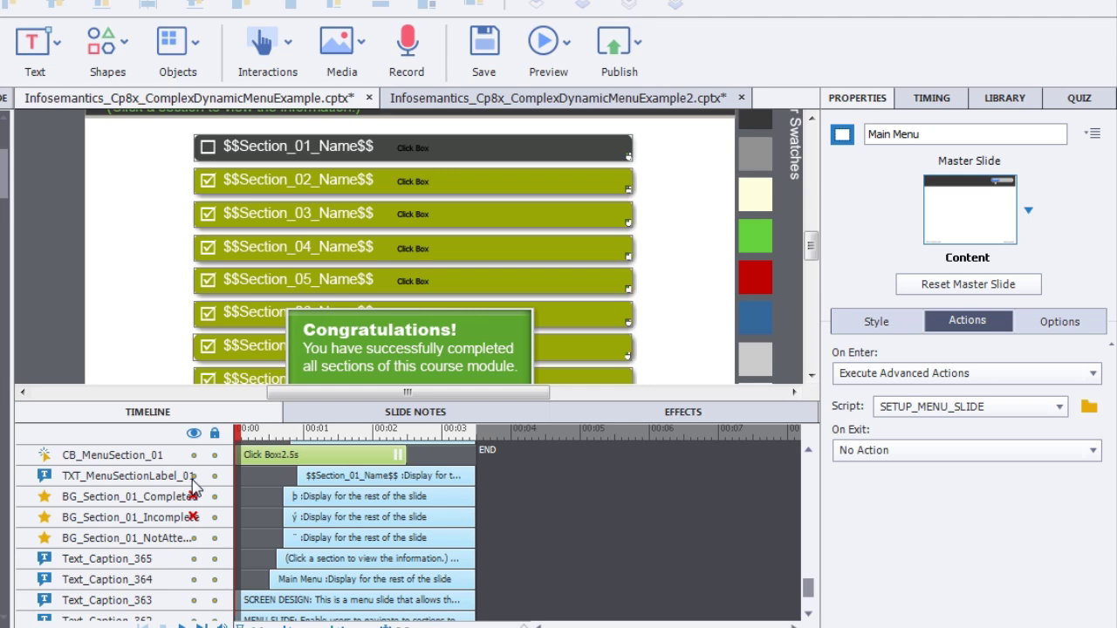
# Toggle BG_Section_01_Completed and BG_Section_01_Incomplete to compare section 1's status backgrounds, leaving both shown
pyautogui.click(193, 497)
pyautogui.click(193, 497)
pyautogui.click(194, 517)
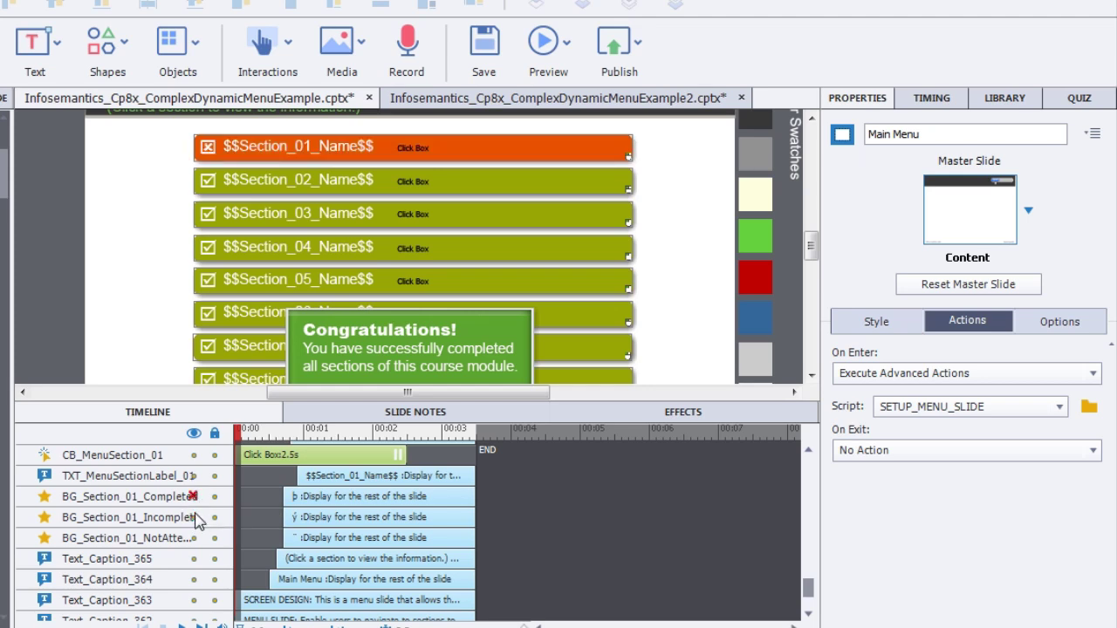
pyautogui.click(193, 516)
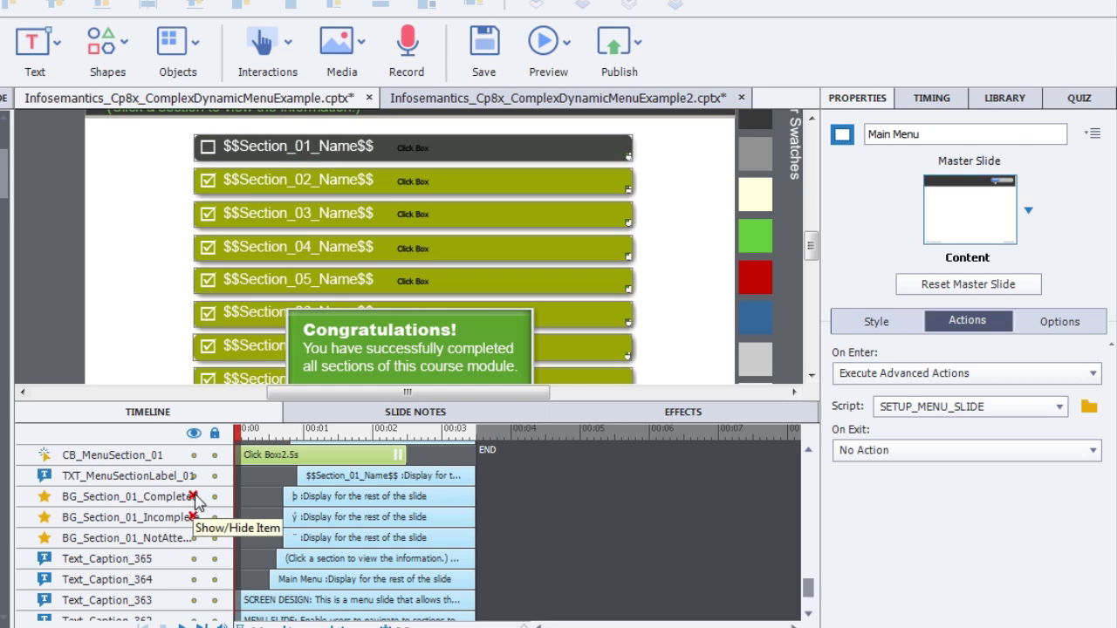
pyautogui.click(194, 497)
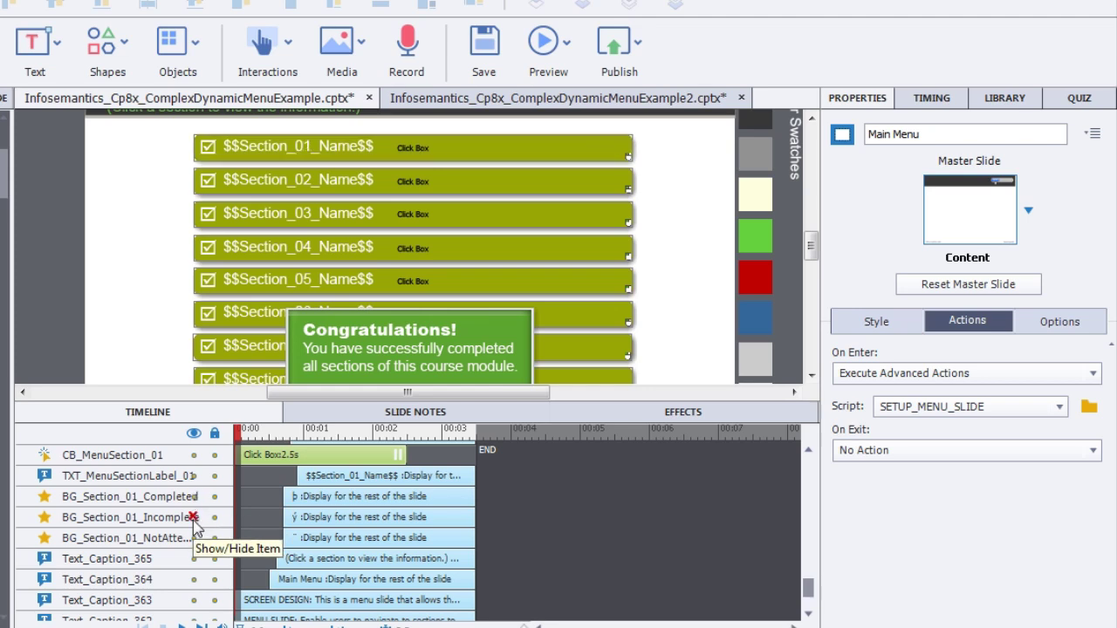
pyautogui.click(193, 519)
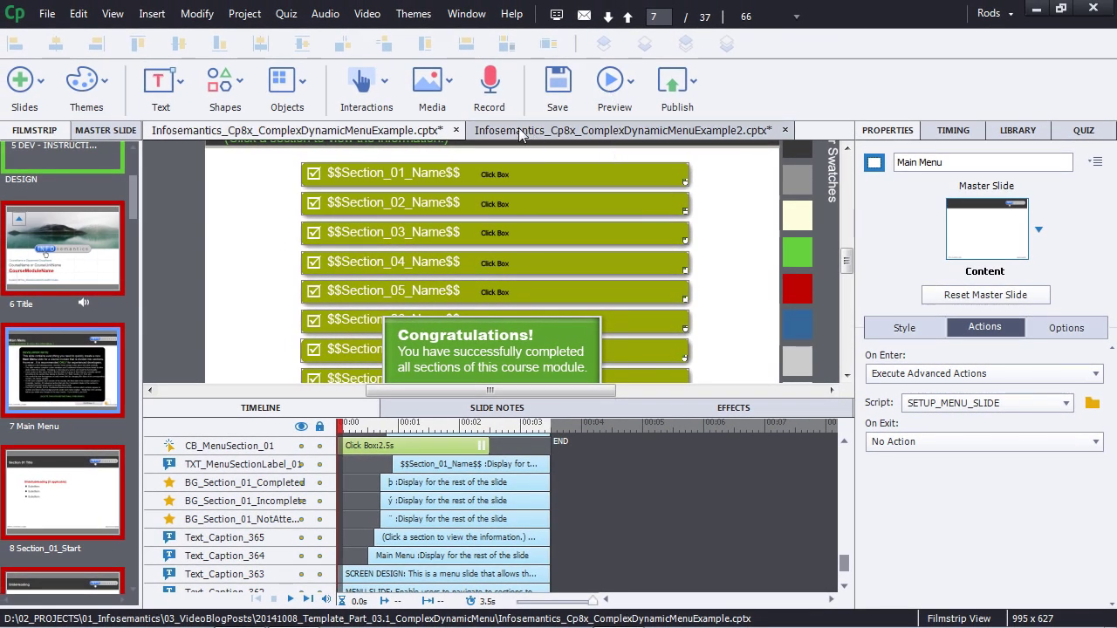
# Set the value of the user variable Section_01_Name to "About Behavioural Based Safety", update it, and close the Variables dialog
pyautogui.click(243, 15)
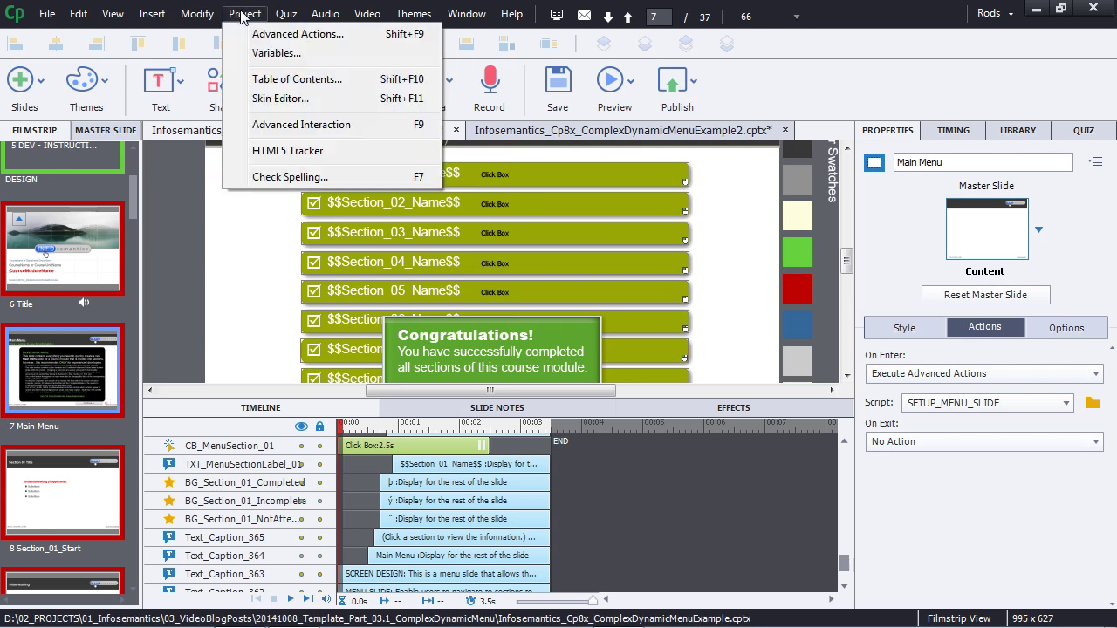
pyautogui.click(290, 56)
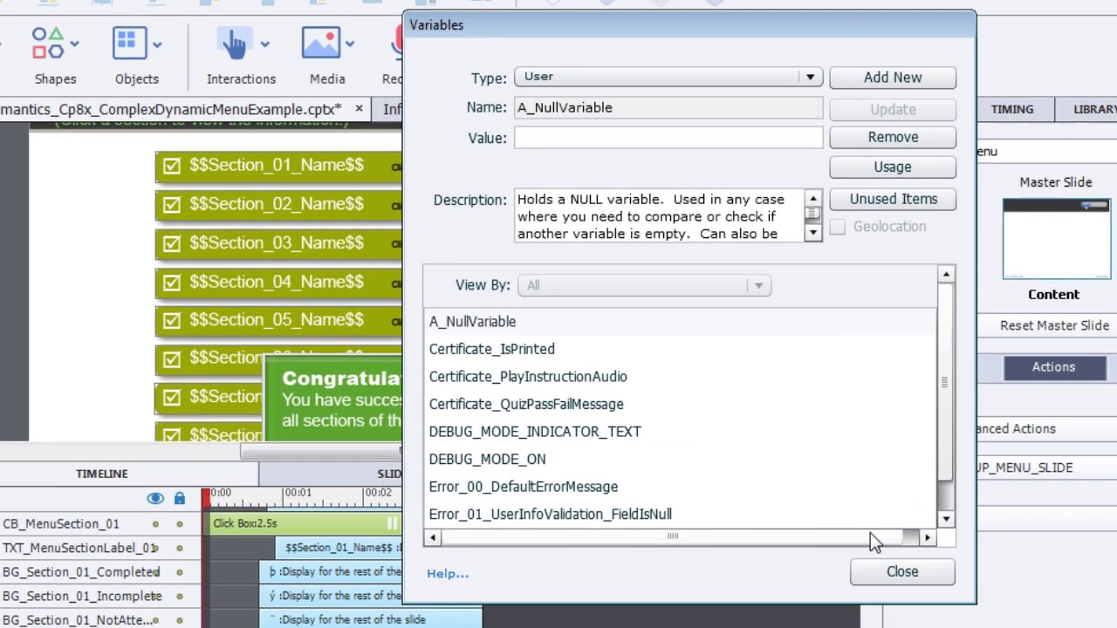
pyautogui.click(868, 497)
pyautogui.scroll(-2, 926, 375)
pyautogui.scroll(-4, 942, 365)
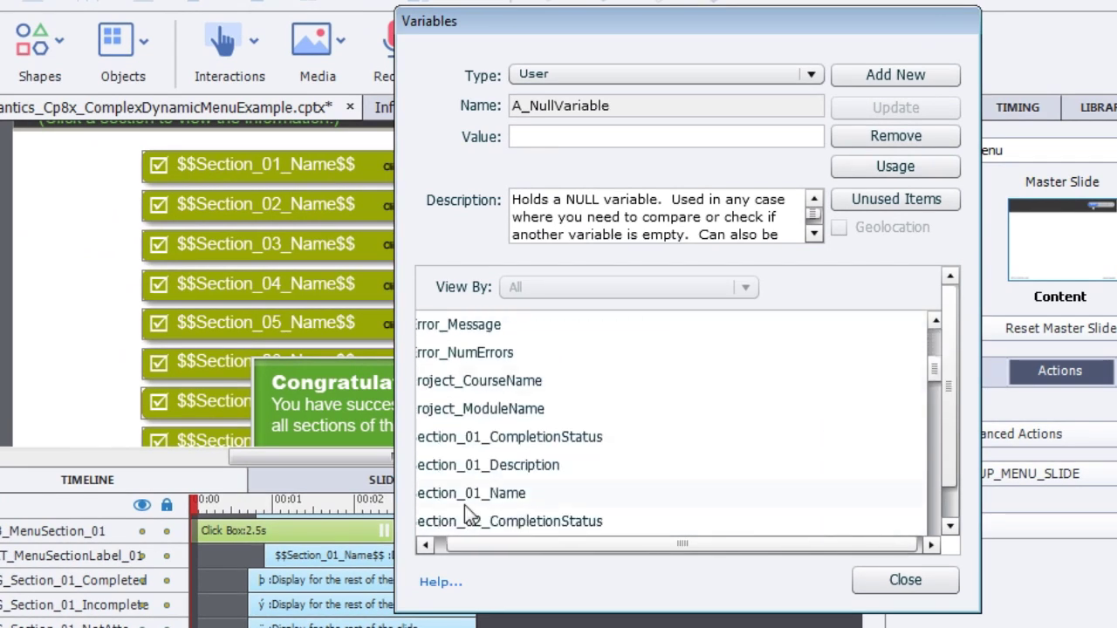
pyautogui.click(454, 494)
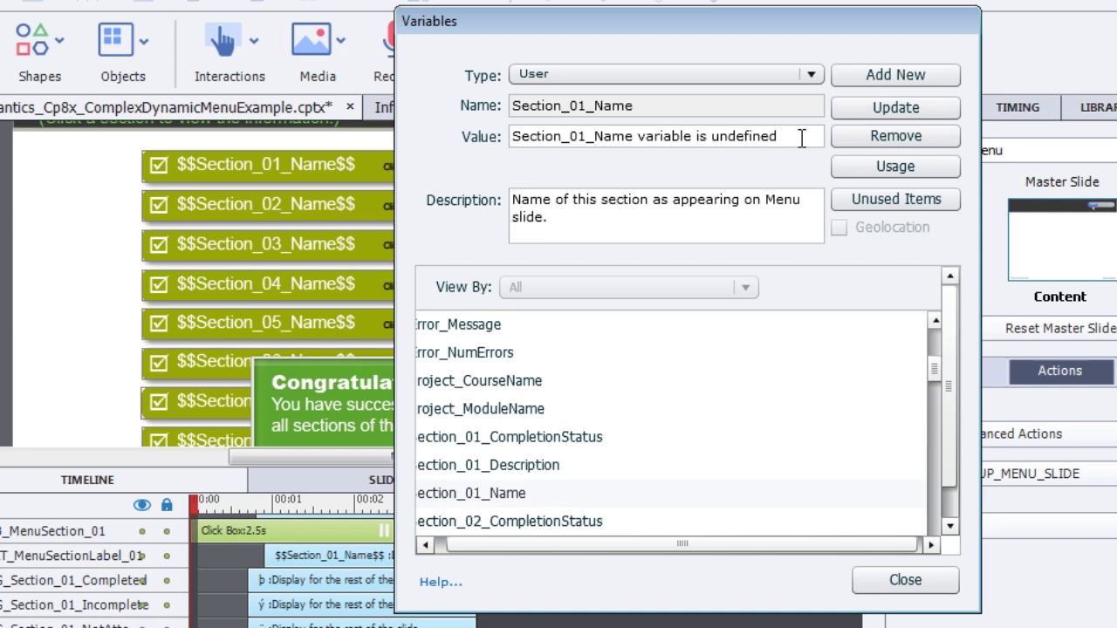
pyautogui.moveTo(801, 138); pyautogui.dragTo(392, 137)
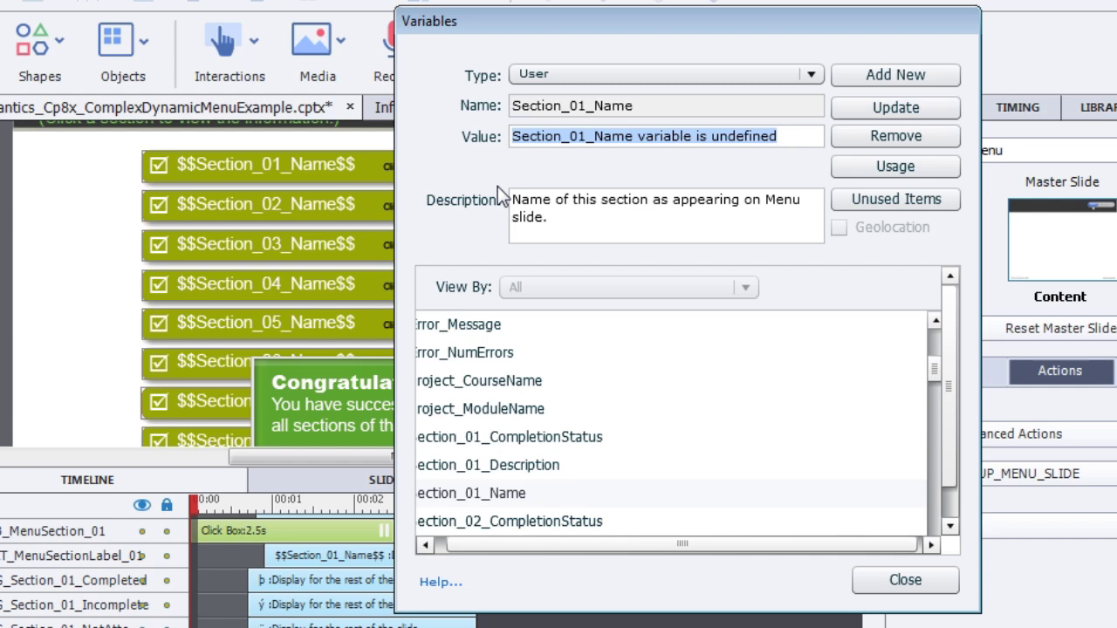
pyautogui.write('A')
pyautogui.write('baou')
pyautogui.press('BackSpace')
pyautogui.press('BackSpace')
pyautogui.press('BackSpace')
pyautogui.write('o')
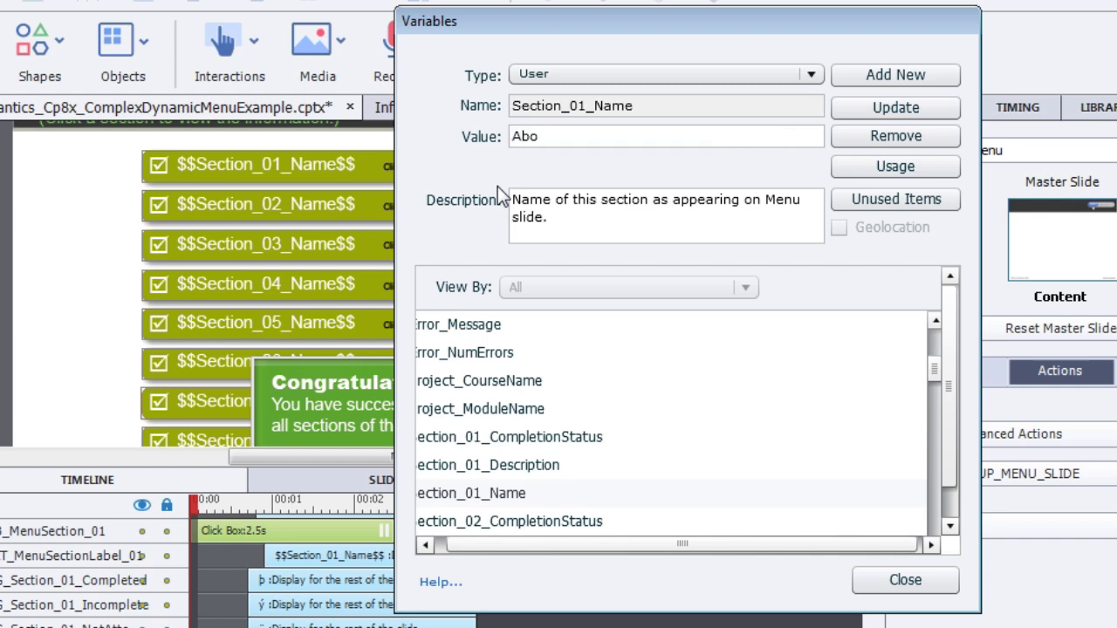
pyautogui.write('ut Behavioural Bas')
pyautogui.press('BackSpace')
pyautogui.write('al Base')
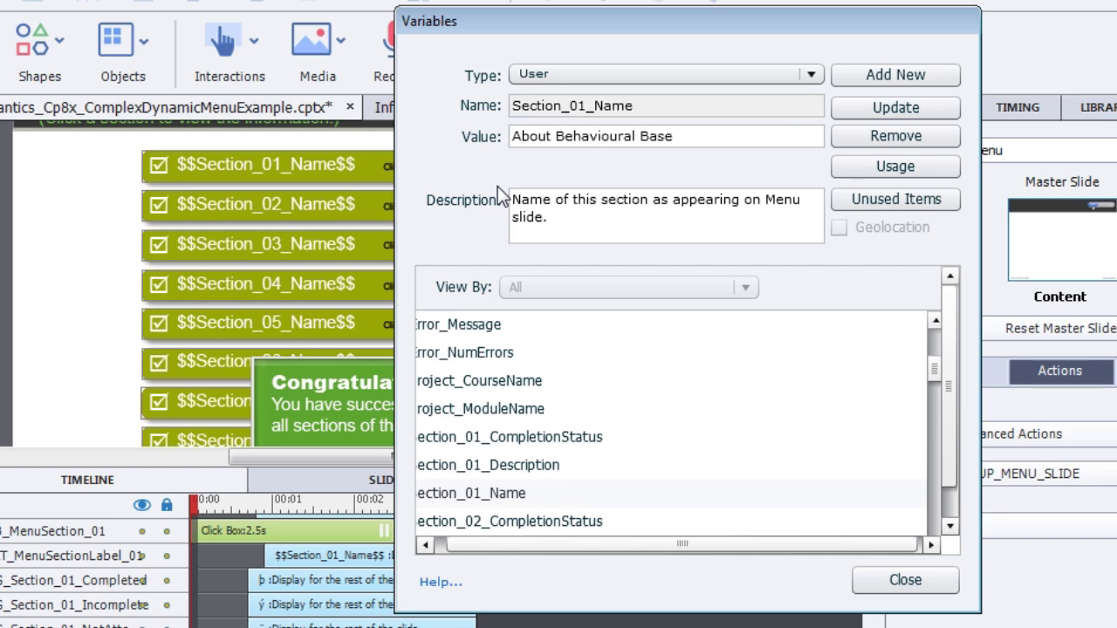
pyautogui.write('d Safety')
pyautogui.click(899, 109)
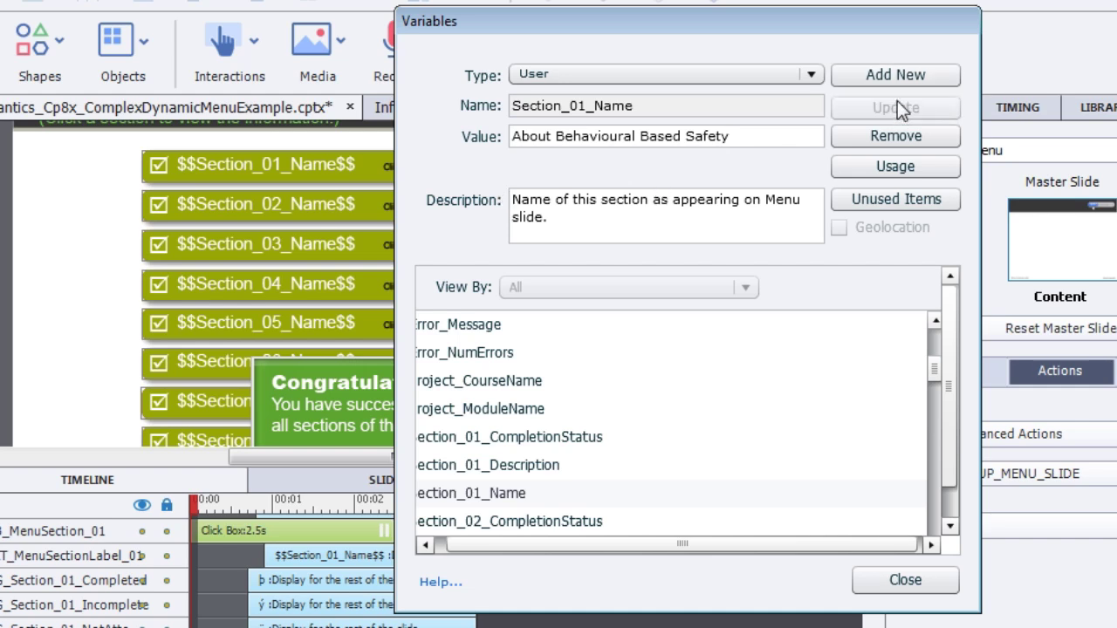
pyautogui.click(903, 581)
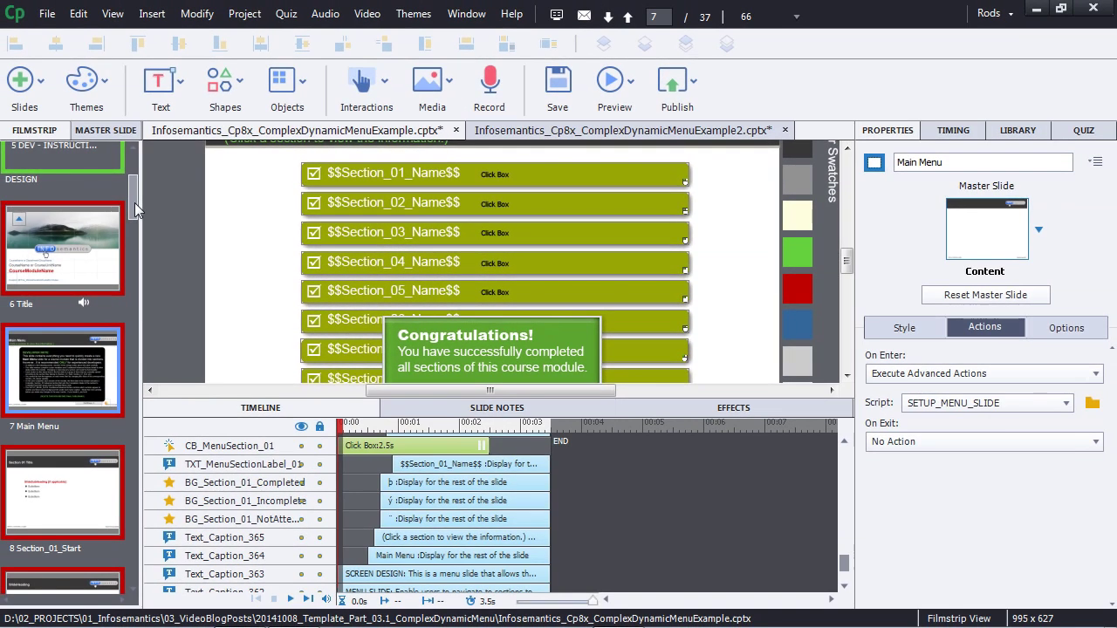
# On slide 8, Section_01_Start, replace the title caption text with the user variable Section_01_Name, using a maximum length of 100
pyautogui.moveTo(134, 209); pyautogui.dragTo(134, 228)
pyautogui.click(78, 261)
pyautogui.moveTo(847, 260); pyautogui.dragTo(848, 252)
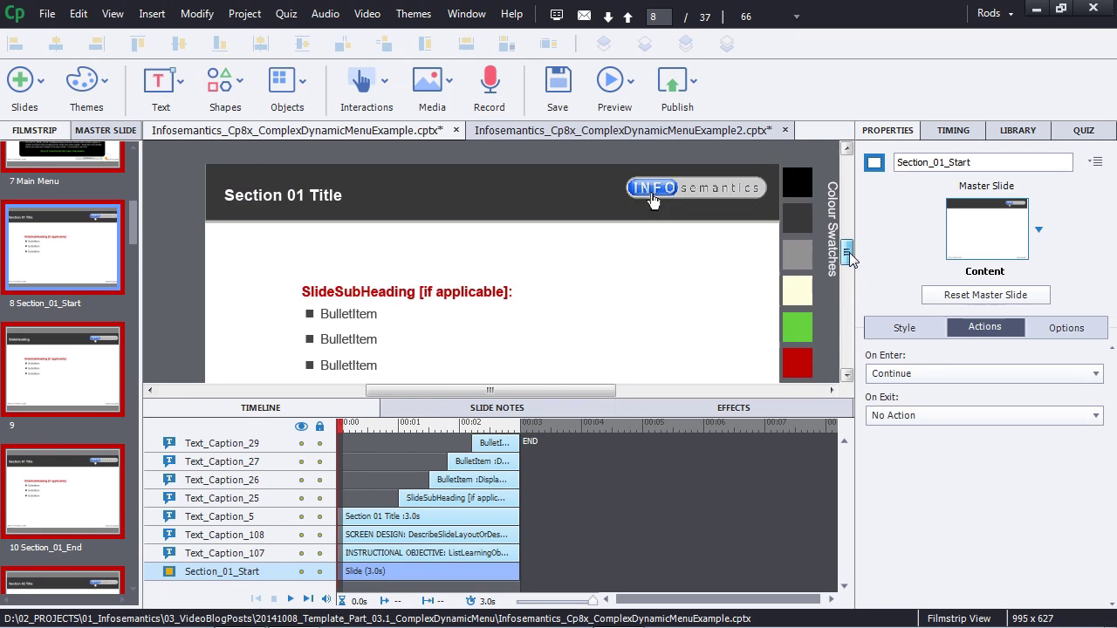
pyautogui.doubleClick(318, 212)
pyautogui.hotkey('ctrl', 'a')
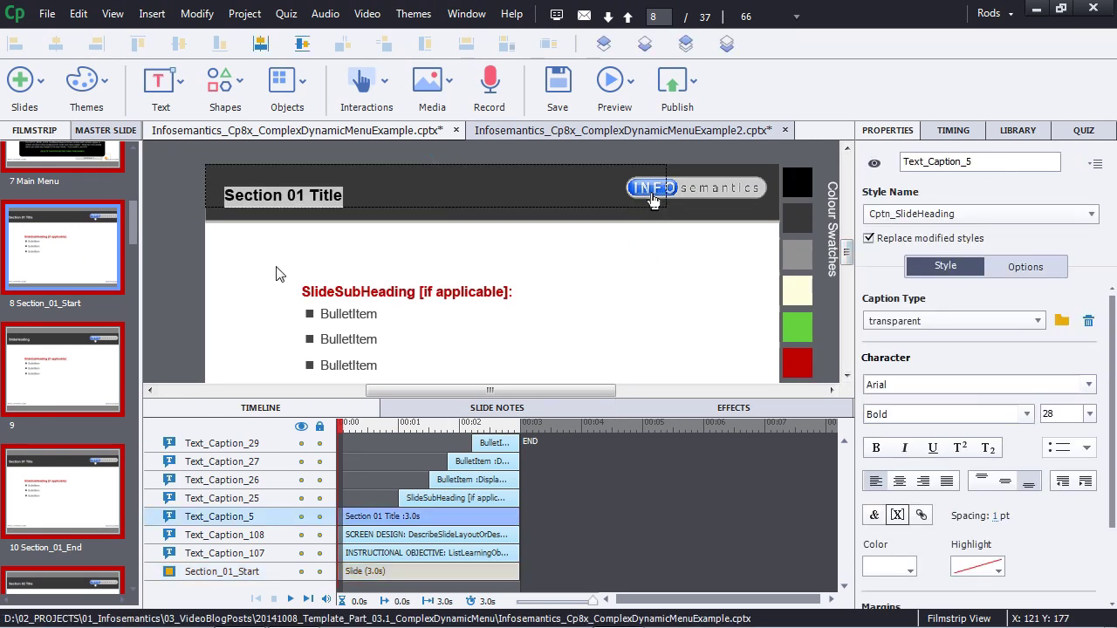
pyautogui.click(898, 516)
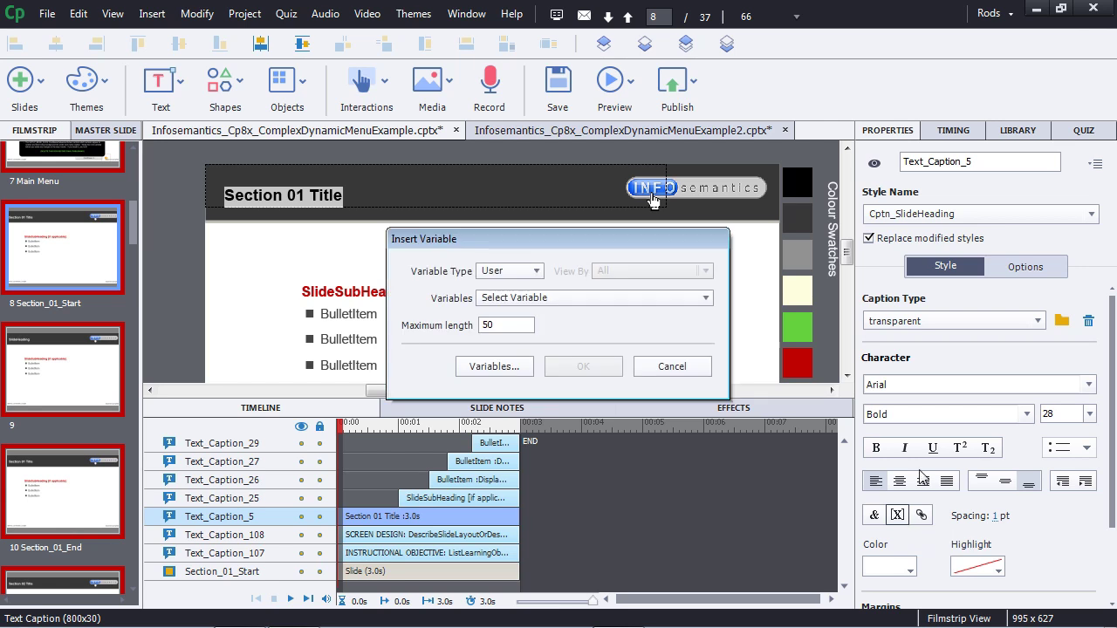
pyautogui.click(572, 300)
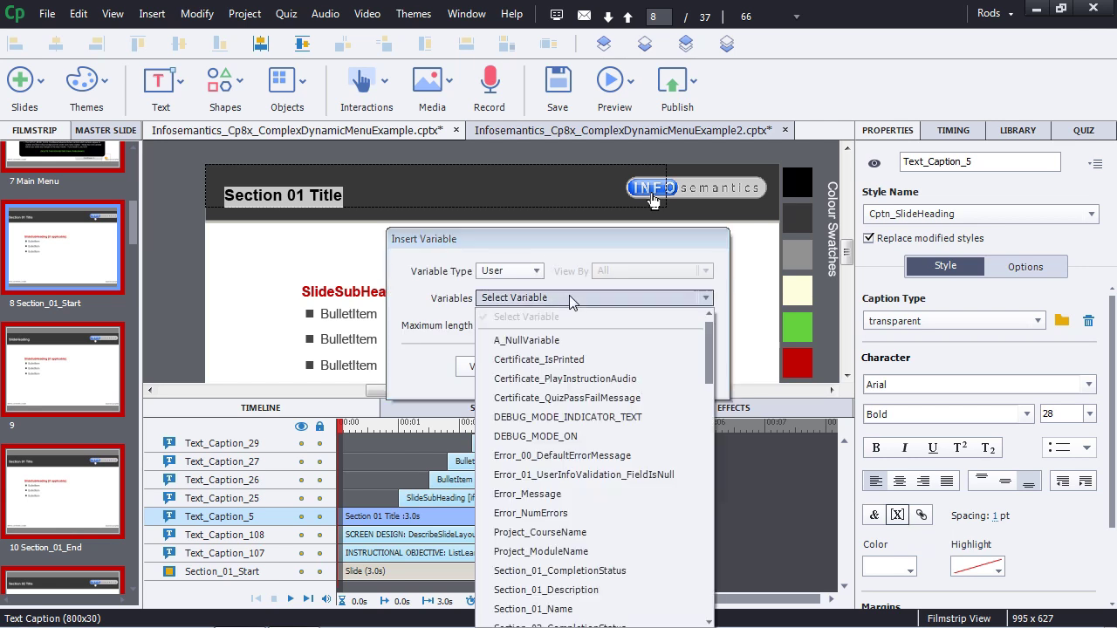
pyautogui.click(559, 616)
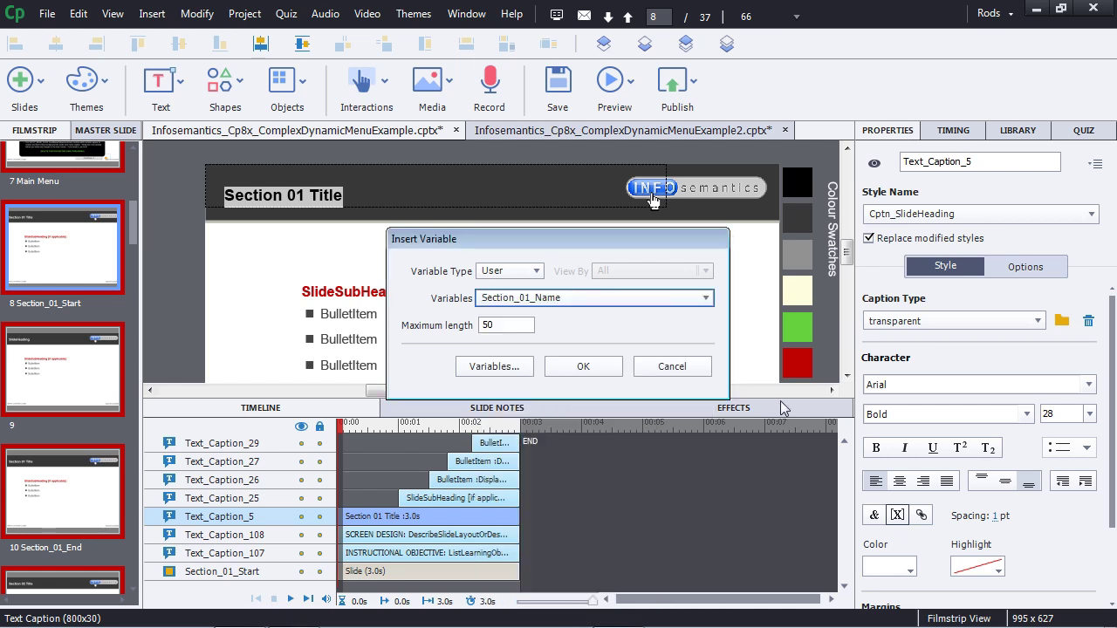
pyautogui.moveTo(508, 324); pyautogui.dragTo(417, 325)
pyautogui.write('100')
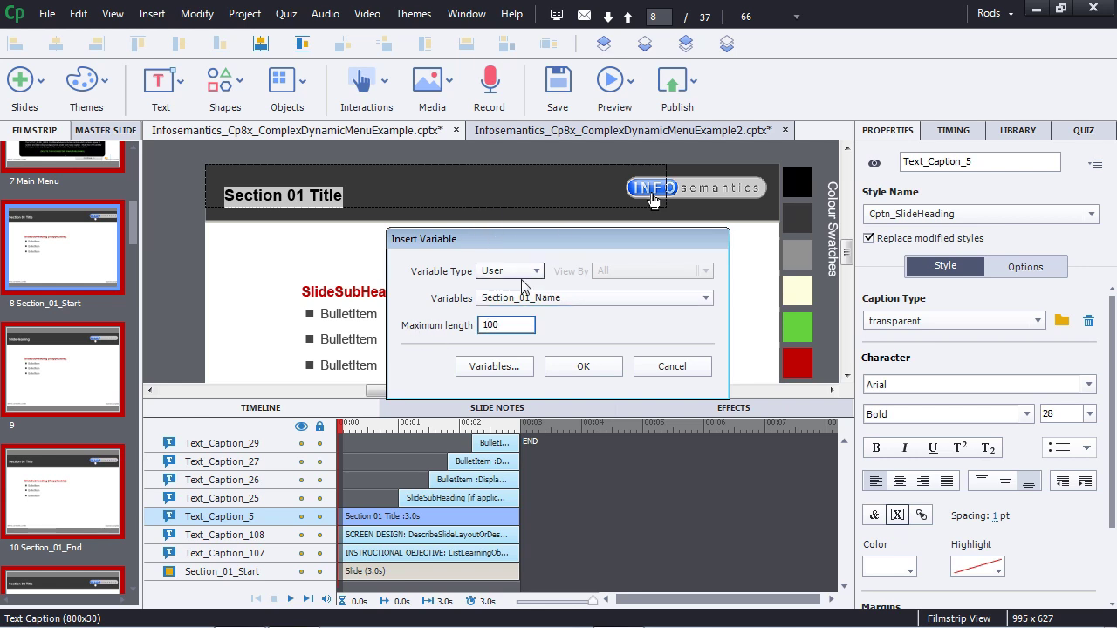
pyautogui.moveTo(508, 325); pyautogui.dragTo(454, 325)
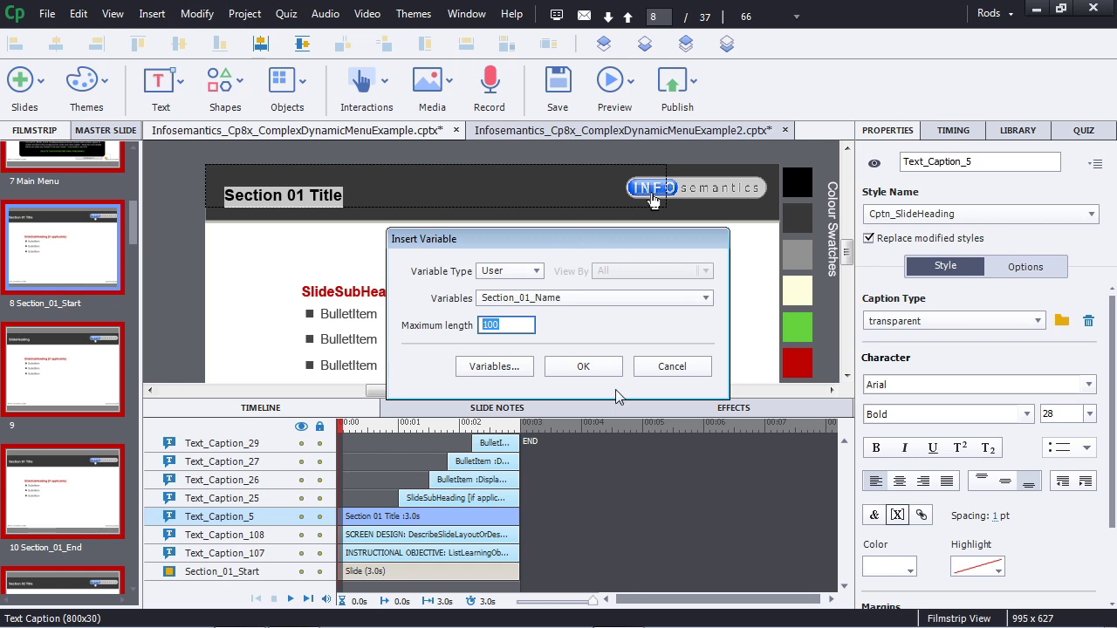
pyautogui.click(583, 368)
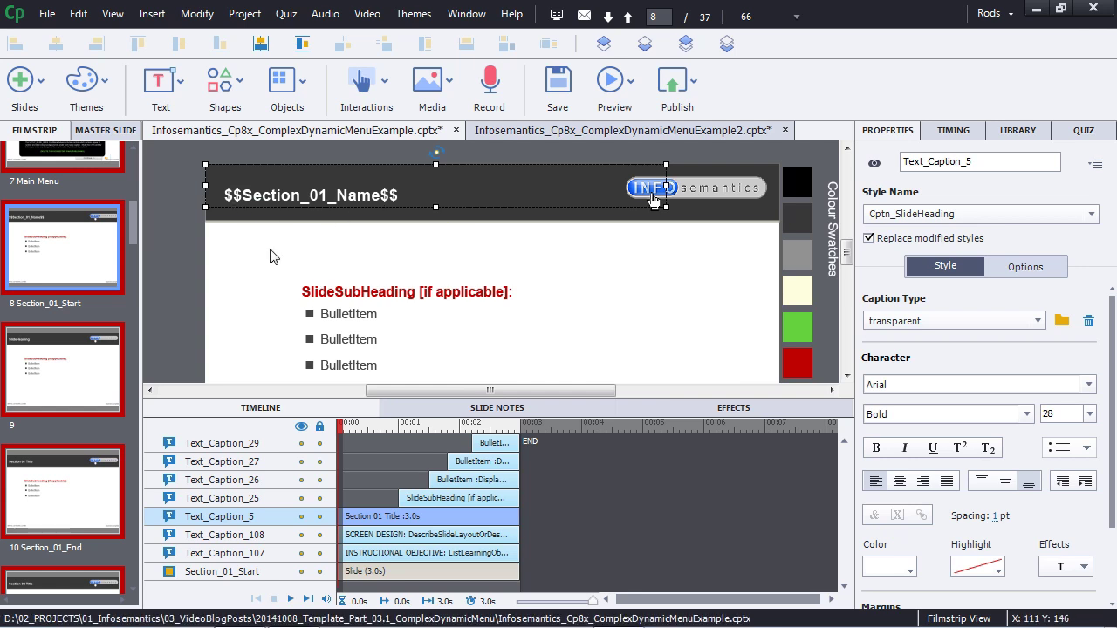
# Switch to the Infosemantics_Cp8x_ComplexDynamicMenuExample2.cptx project and inspect the values of its user variables Section_01_Name and Section_02_Name
pyautogui.click(494, 131)
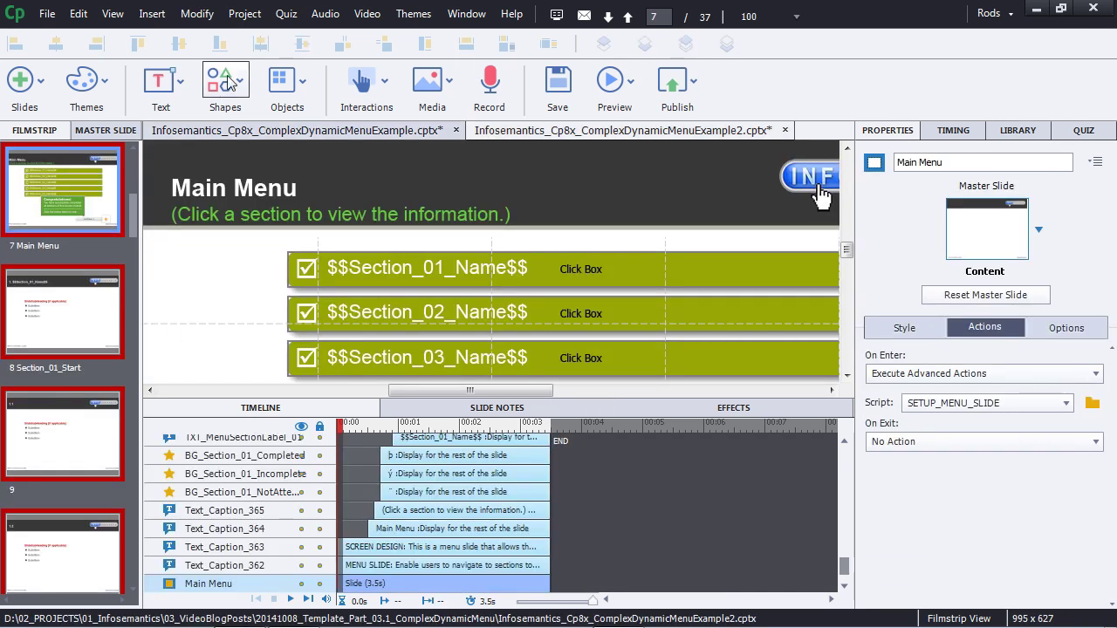
pyautogui.click(244, 14)
pyautogui.press('Escape')
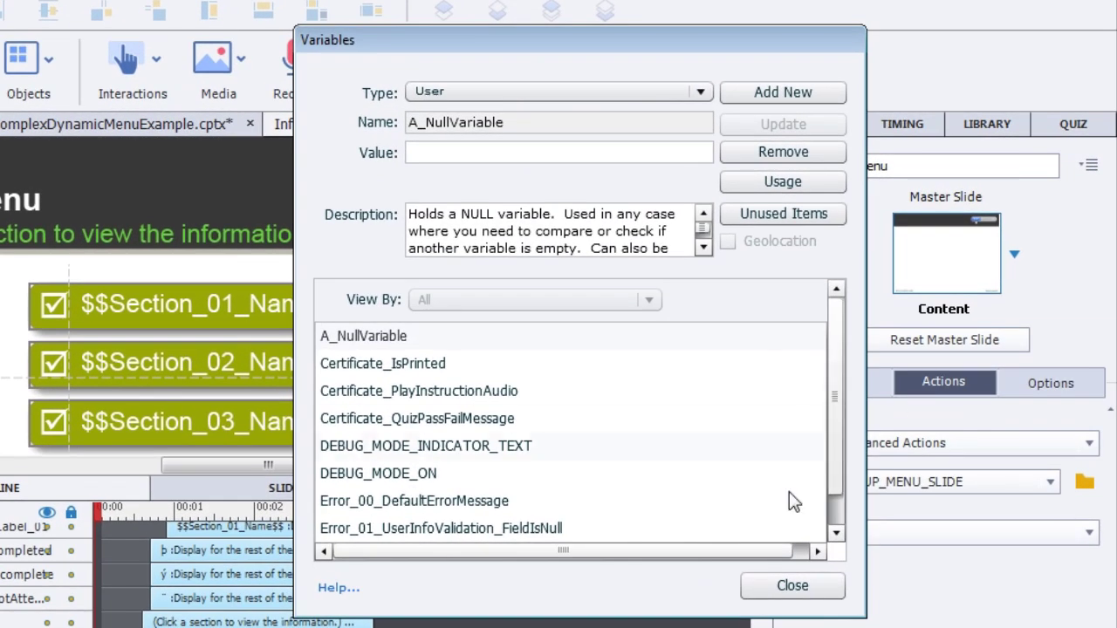
pyautogui.moveTo(742, 551); pyautogui.dragTo(756, 552)
pyautogui.moveTo(822, 355); pyautogui.dragTo(823, 385)
pyautogui.click(370, 426)
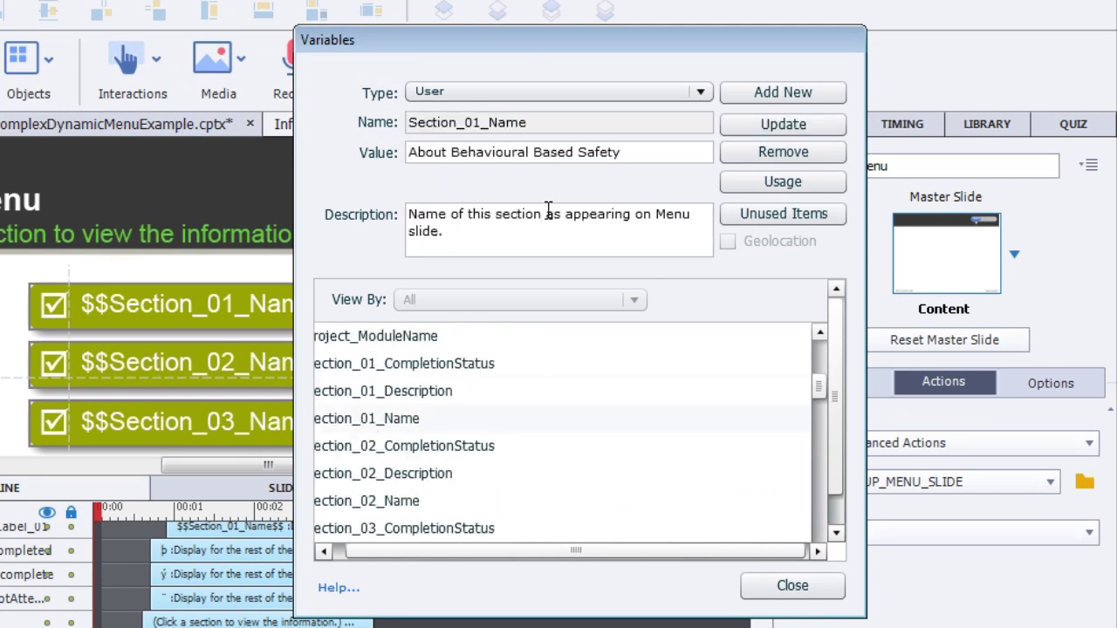
pyautogui.click(393, 505)
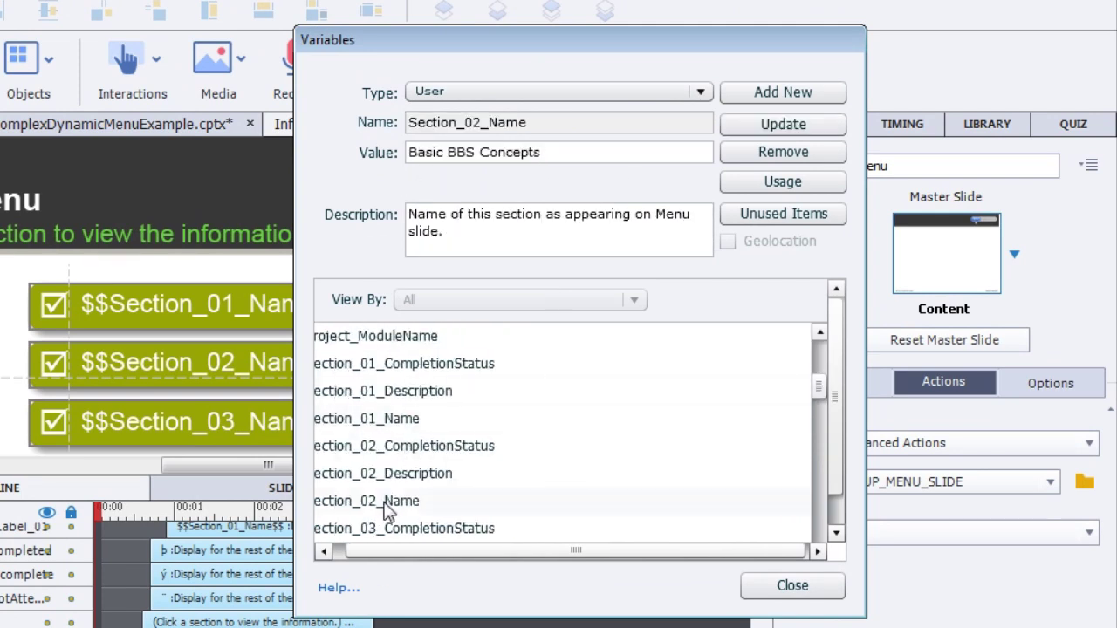
pyautogui.moveTo(559, 153); pyautogui.dragTo(328, 135)
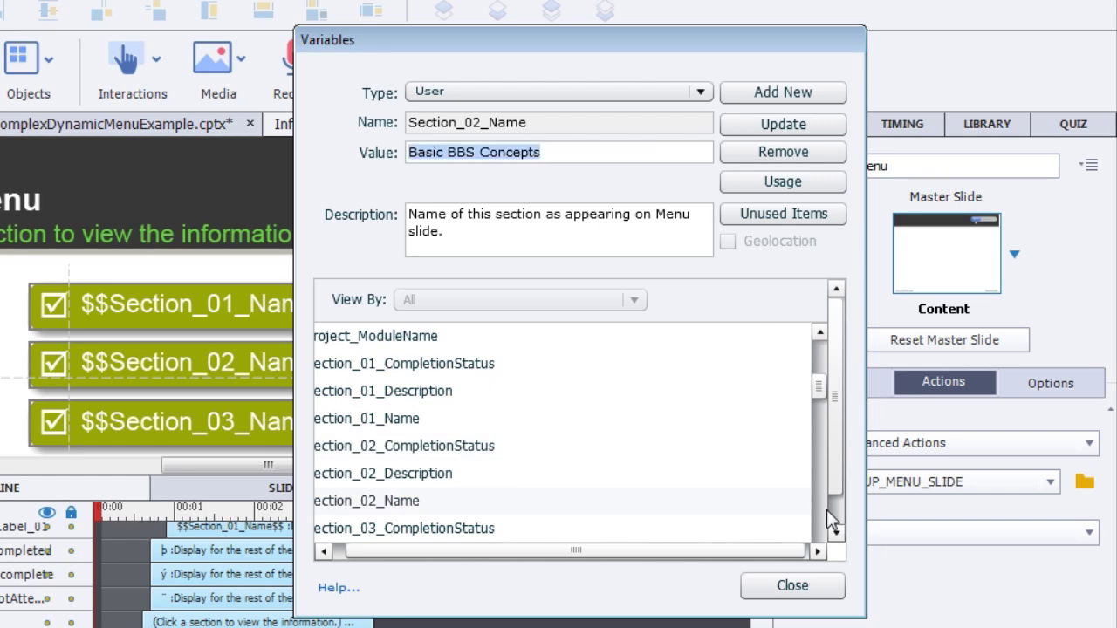
# Inspect the values of the user variables Section_03_Name, Section_04_Name and Section_05_Name, and close the Variables dialog
pyautogui.moveTo(822, 384); pyautogui.dragTo(823, 395)
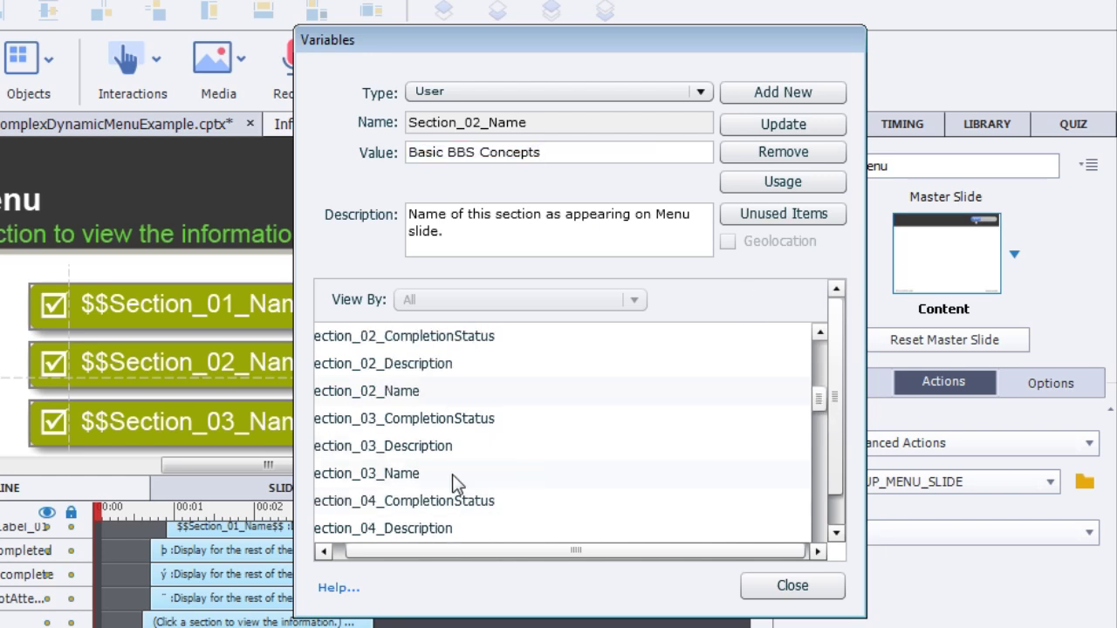
pyautogui.click(416, 449)
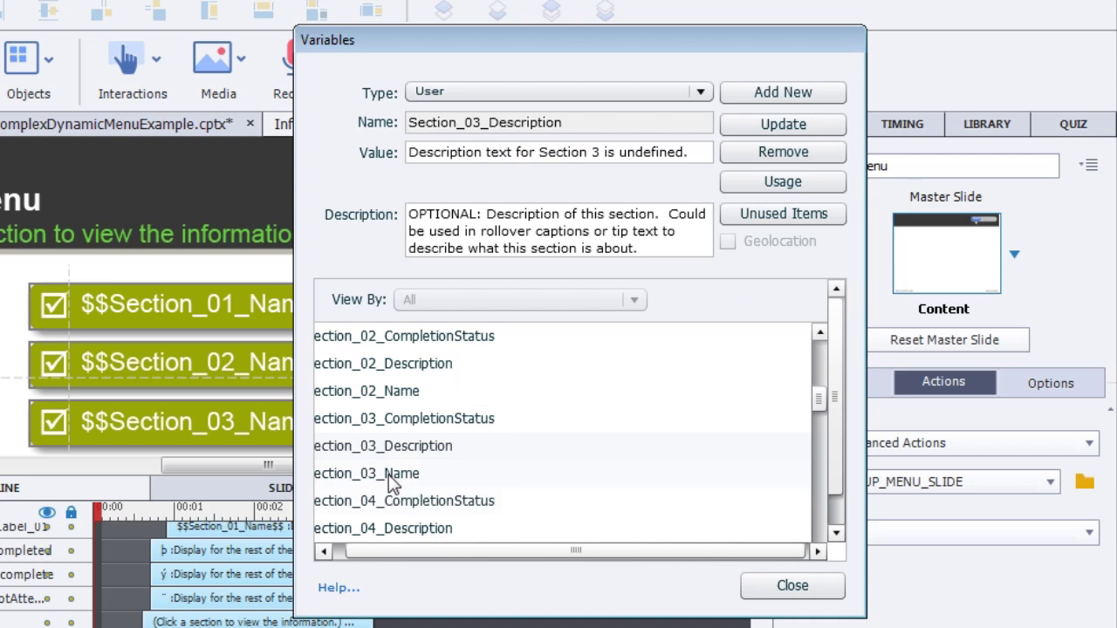
pyautogui.click(394, 475)
pyautogui.moveTo(571, 154); pyautogui.dragTo(320, 143)
pyautogui.moveTo(819, 401); pyautogui.dragTo(820, 408)
pyautogui.click(393, 503)
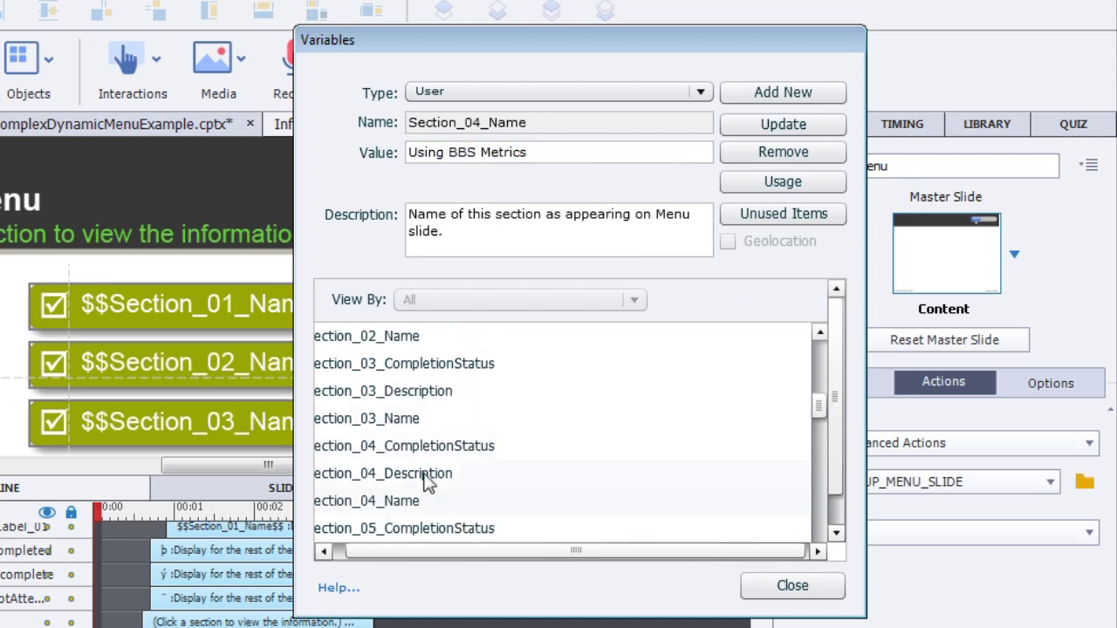
pyautogui.moveTo(559, 153); pyautogui.dragTo(325, 155)
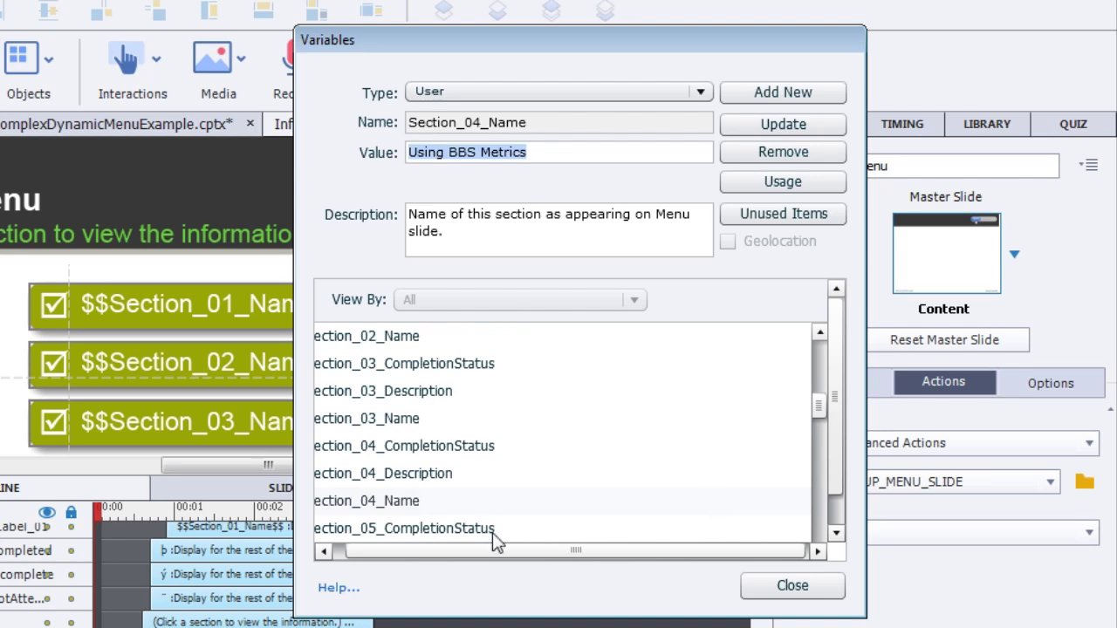
pyautogui.click(816, 423)
pyautogui.click(405, 478)
pyautogui.moveTo(558, 153); pyautogui.dragTo(345, 199)
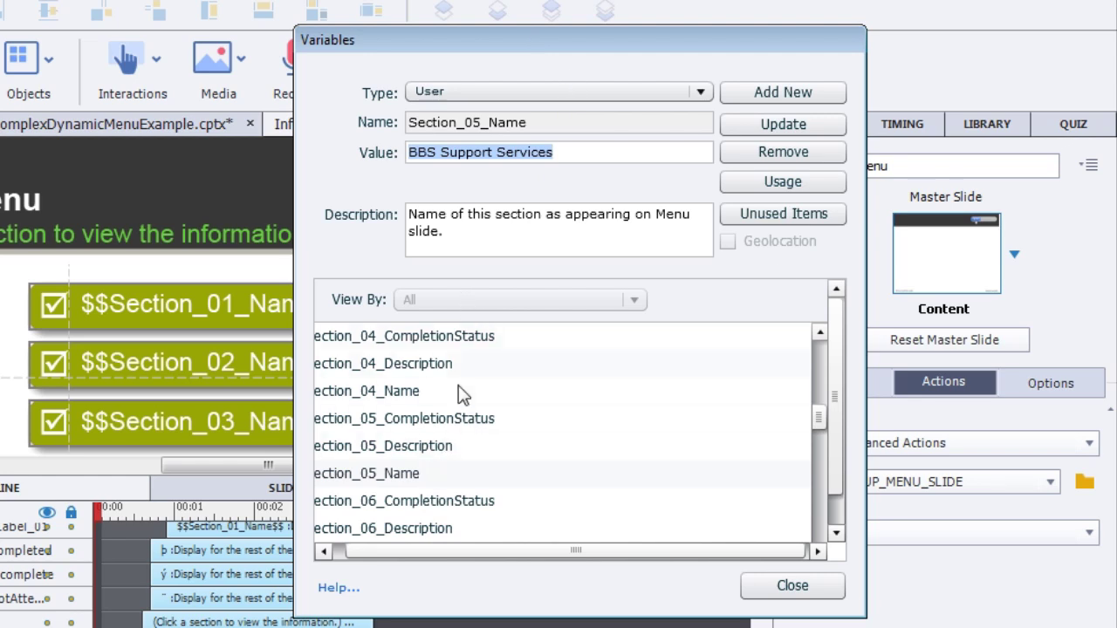
pyautogui.click(793, 591)
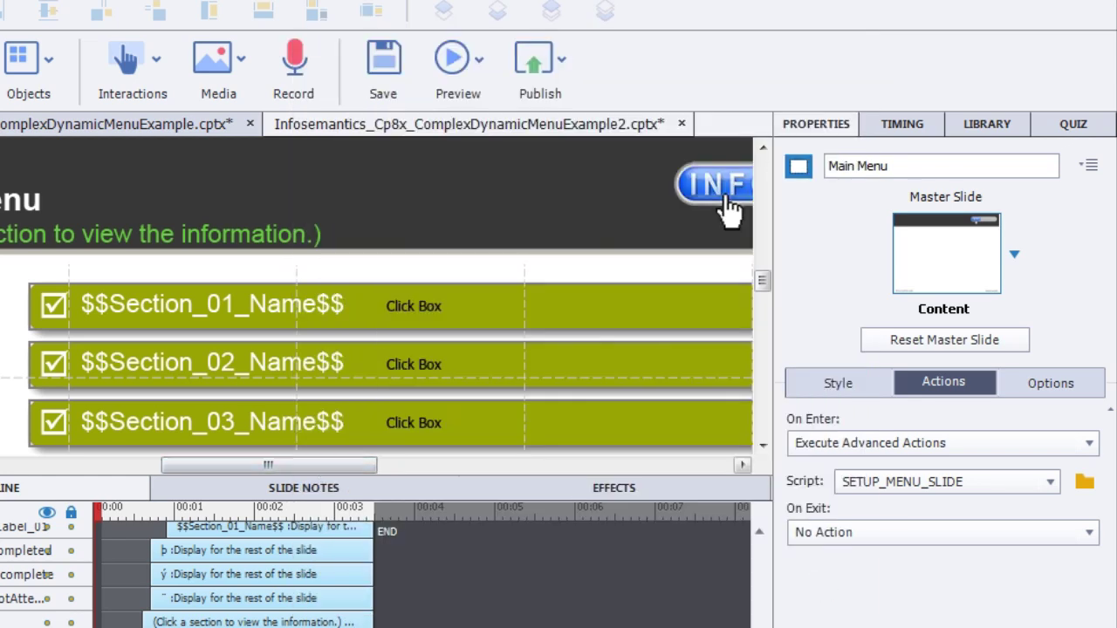
# Preview the project with audio muted, start Basic BBS Concepts, and return to the Main Menu through the table of contents before finishing it
pyautogui.press('F12')
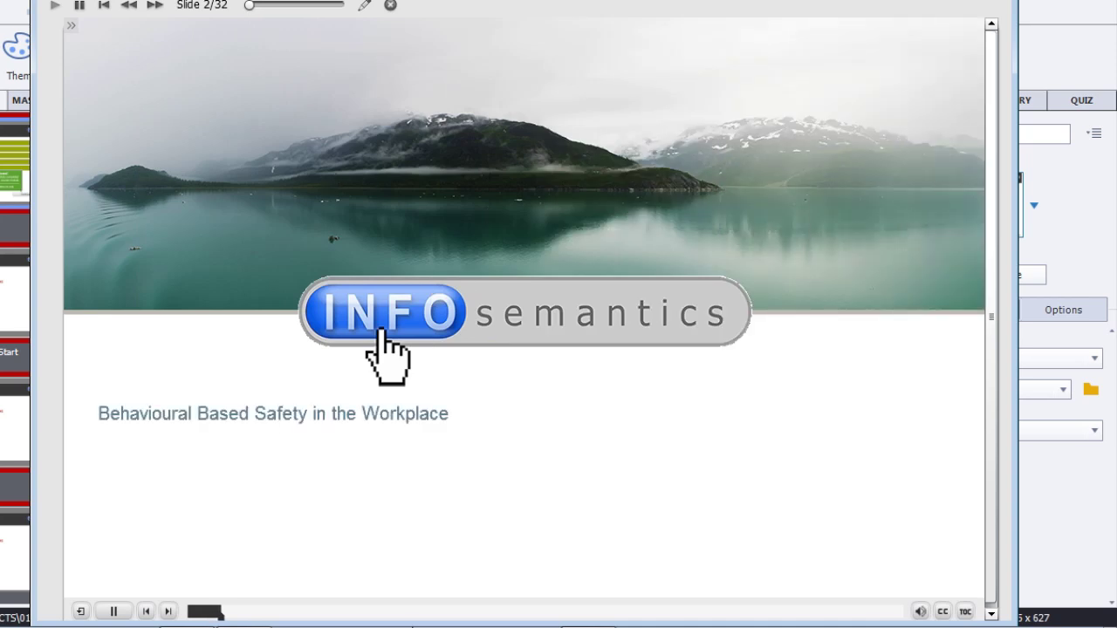
pyautogui.click(920, 611)
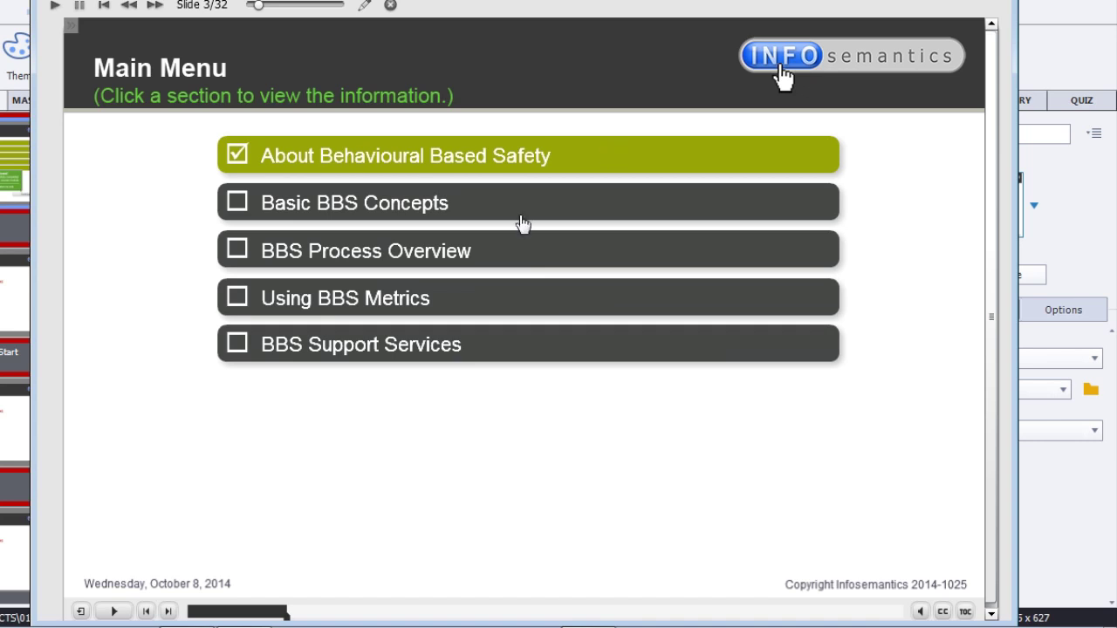
pyautogui.click(476, 210)
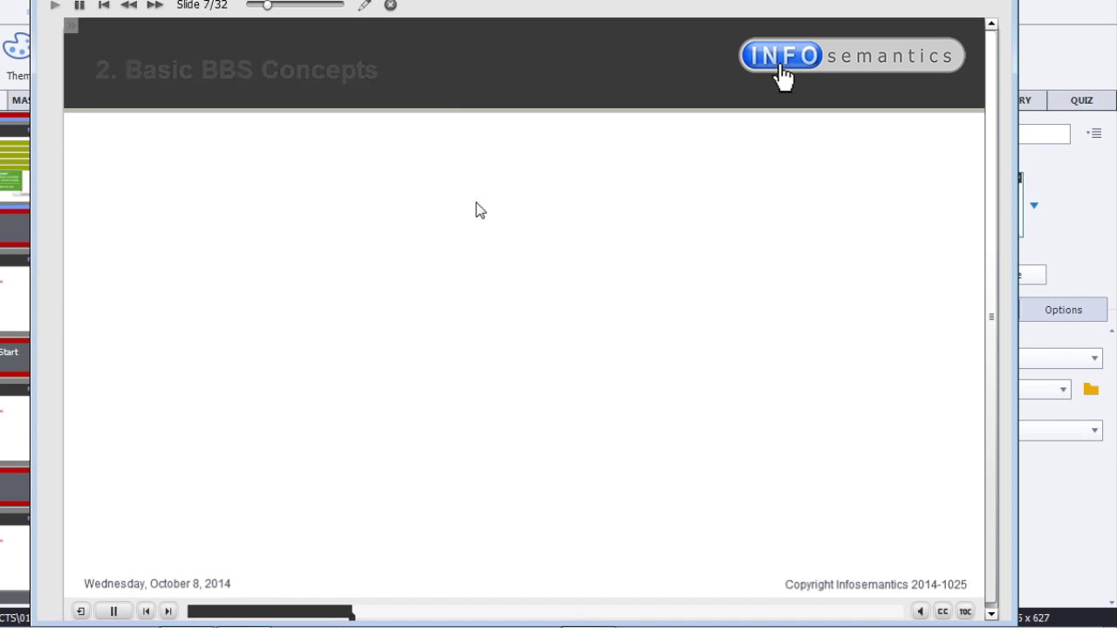
pyautogui.click(70, 25)
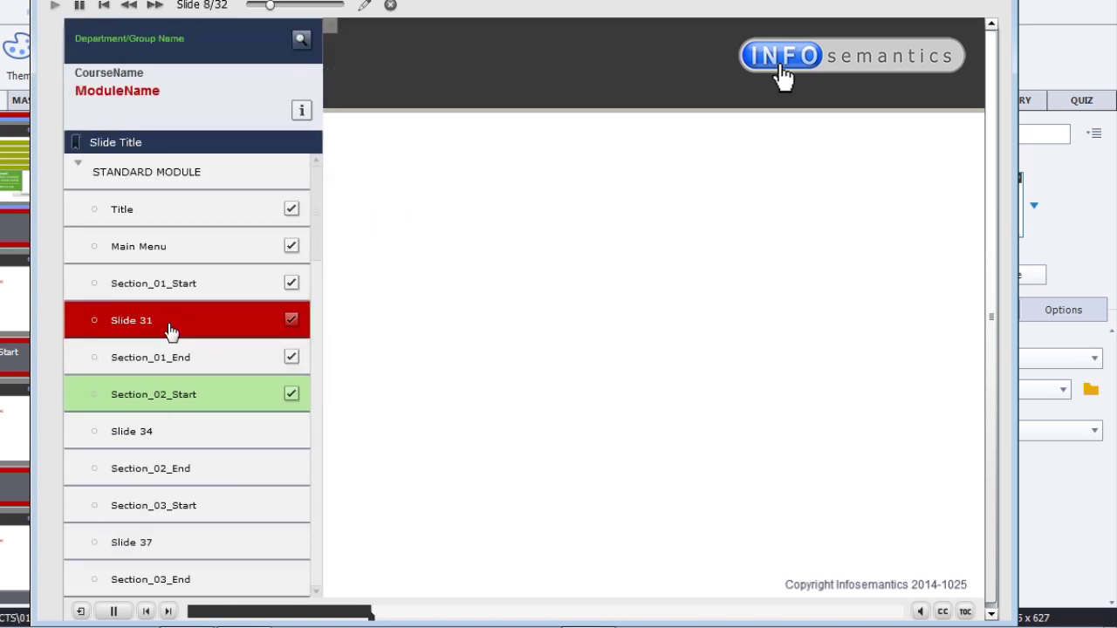
pyautogui.click(139, 246)
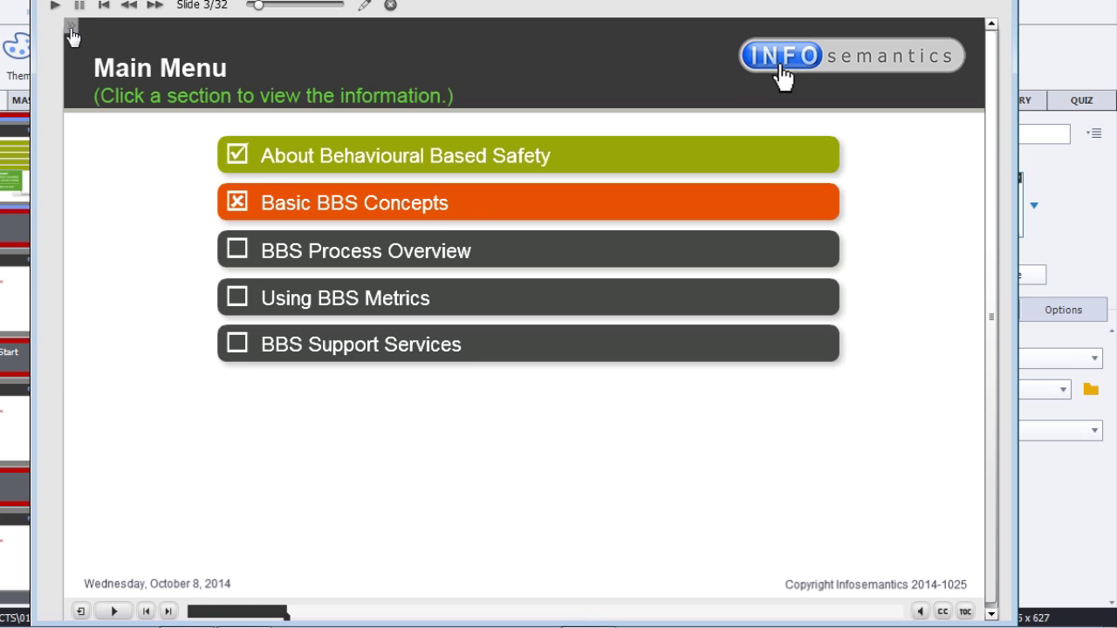
# Play BBS Process Overview, Using BBS Metrics, BBS Support Services and Basic BBS Concepts from the previewed menu, and continue to exit the module
pyautogui.click(345, 248)
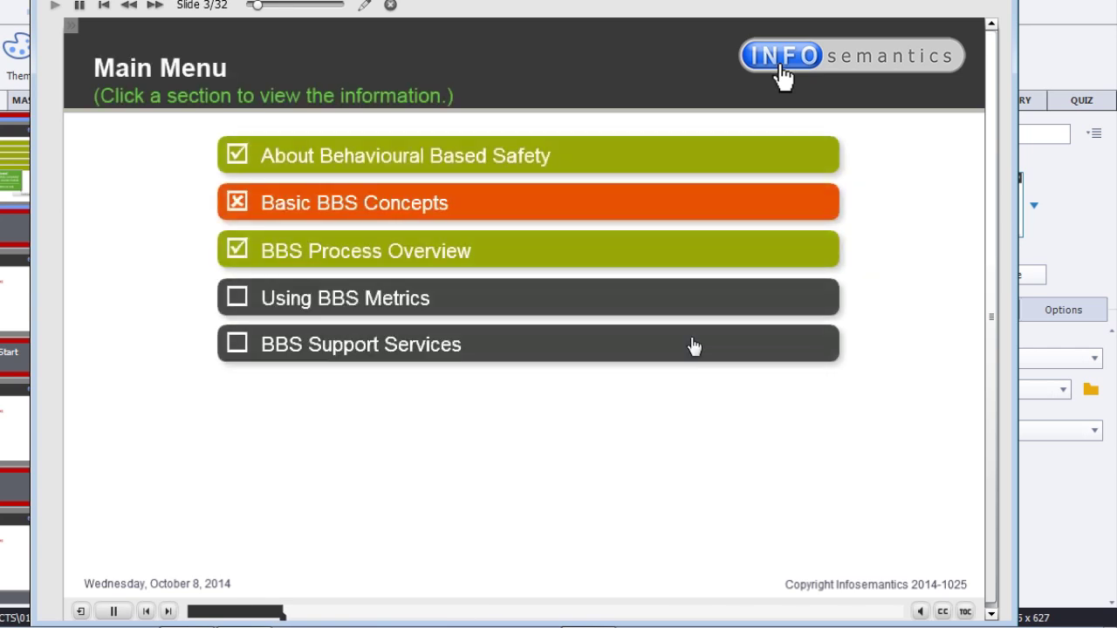
pyautogui.click(341, 302)
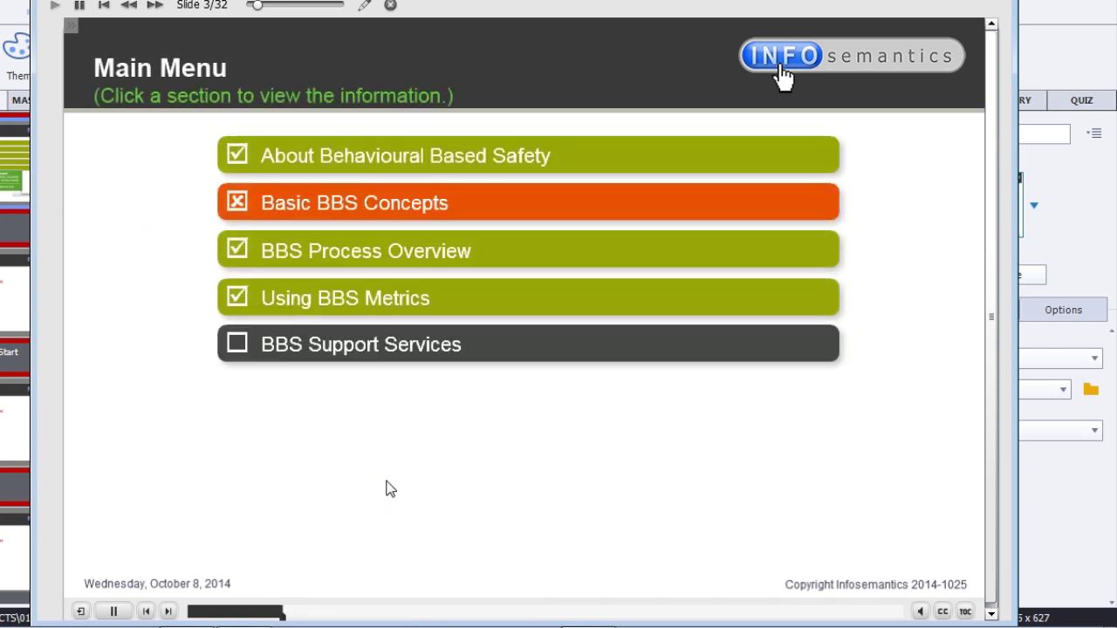
pyautogui.click(365, 347)
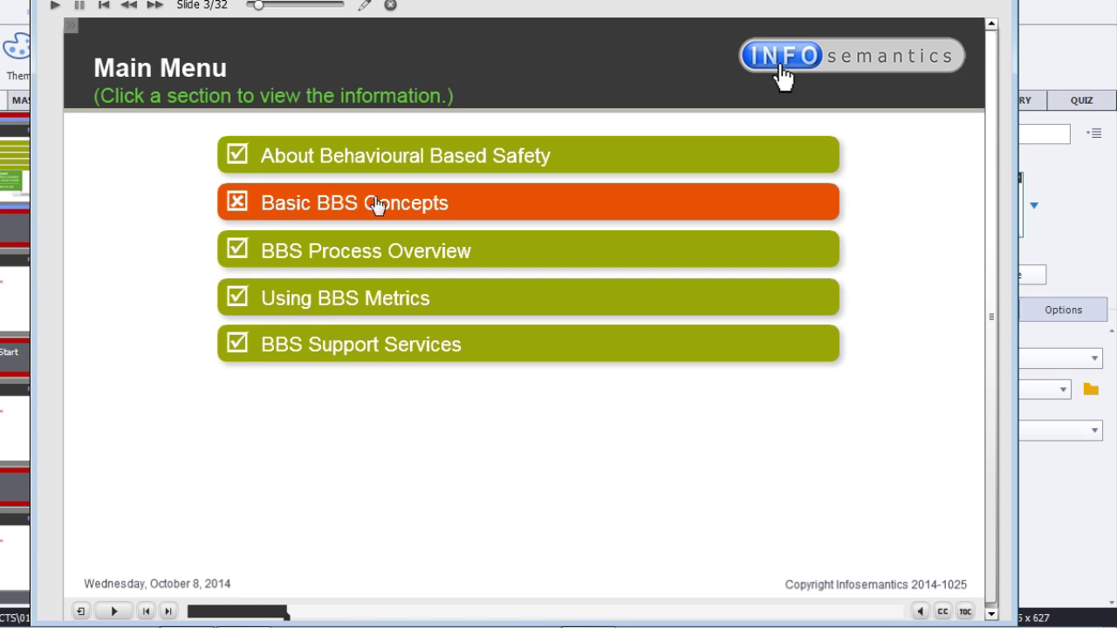
pyautogui.click(466, 207)
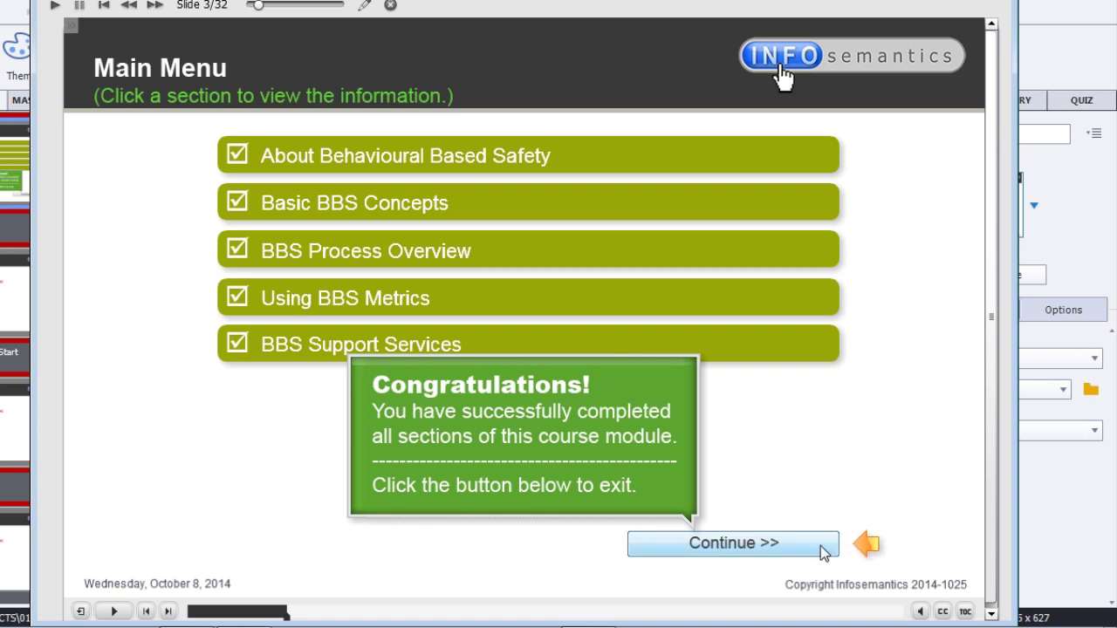
pyautogui.click(742, 550)
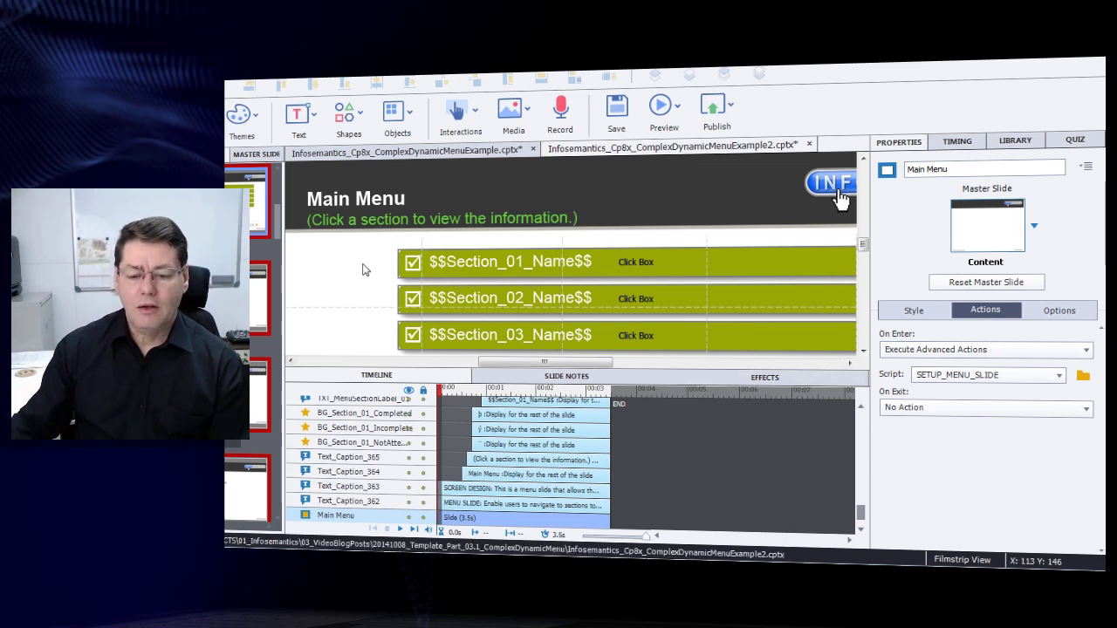
# Collapse the timeline, open the SETUP_MENU_SLIDE advanced action, and examine its SPARE, RESETVARS and DEBUG decisions
pyautogui.click(328, 378)
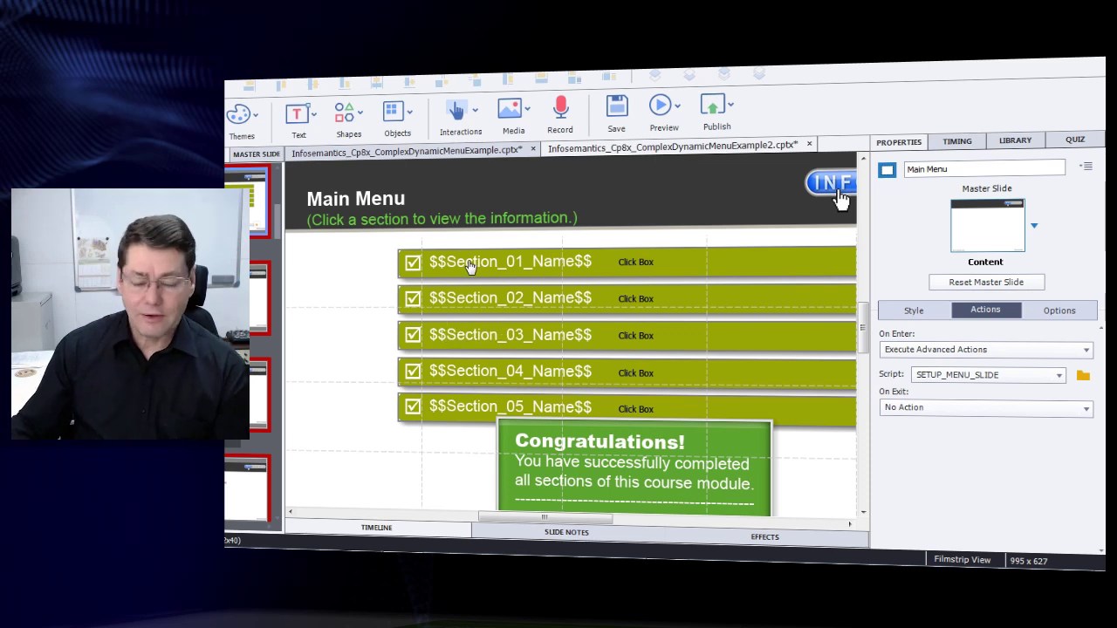
pyautogui.click(1082, 375)
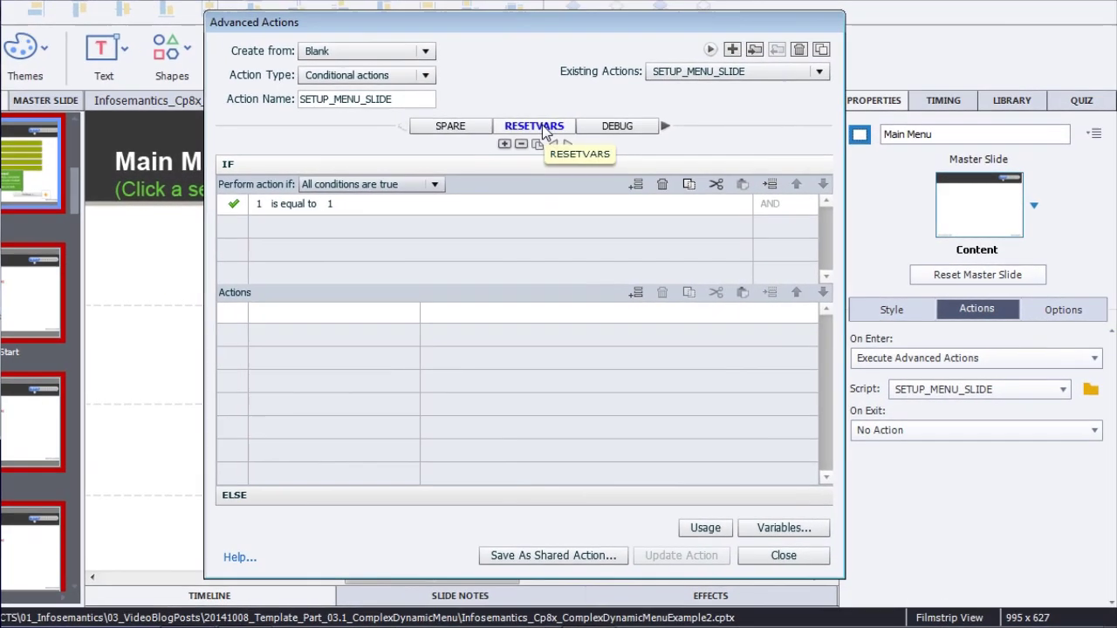
pyautogui.click(603, 130)
pyautogui.click(454, 129)
pyautogui.click(528, 128)
pyautogui.click(604, 131)
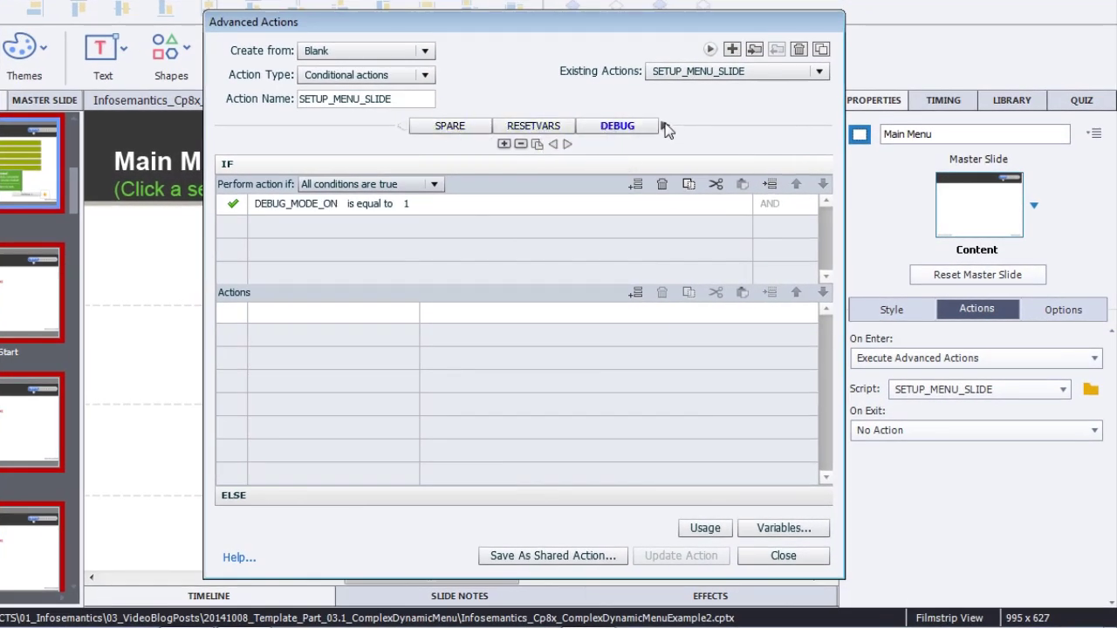
# Examine the conditions and actions of the Sec1_NotAtt and Sec1_Incomp decisions in SETUP_MENU_SLIDE
pyautogui.click(665, 126)
pyautogui.click(665, 127)
pyautogui.click(665, 127)
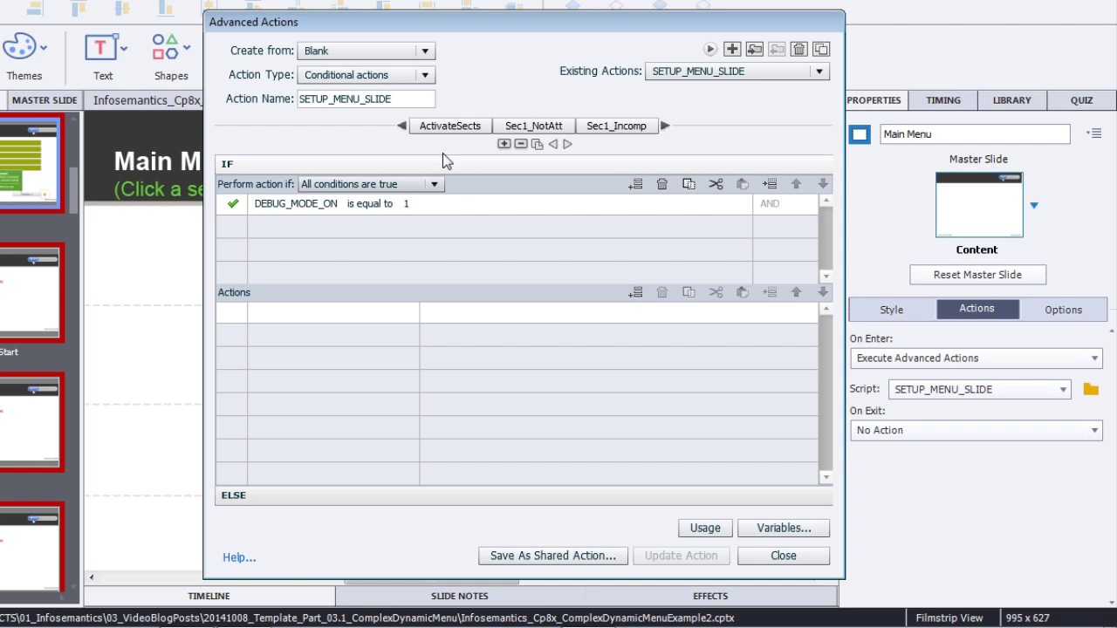
pyautogui.click(532, 131)
pyautogui.click(665, 128)
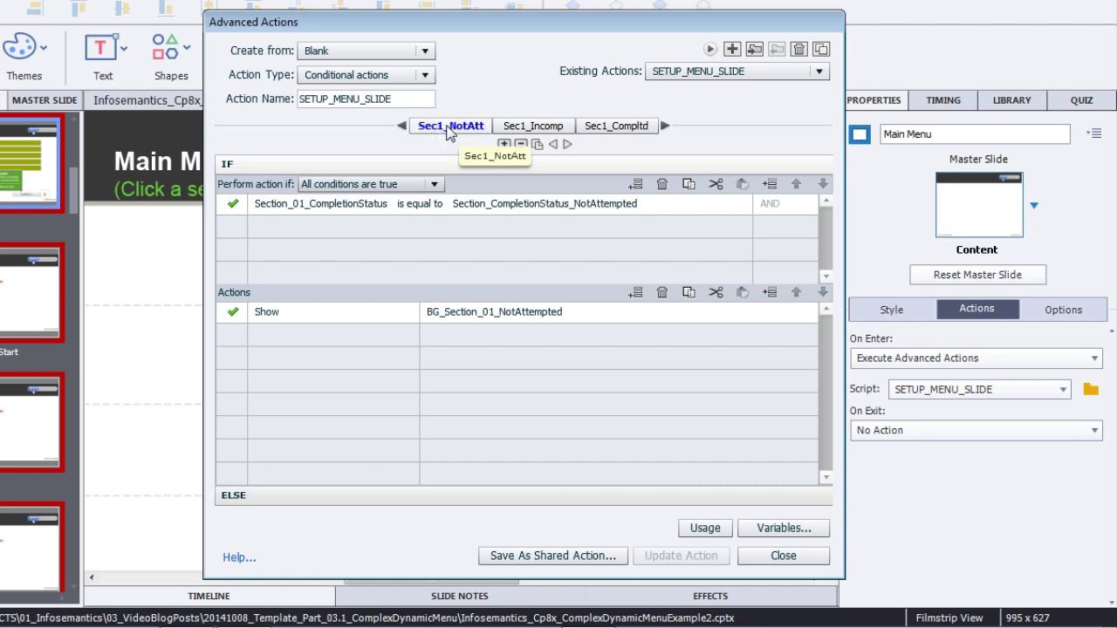
pyautogui.click(560, 127)
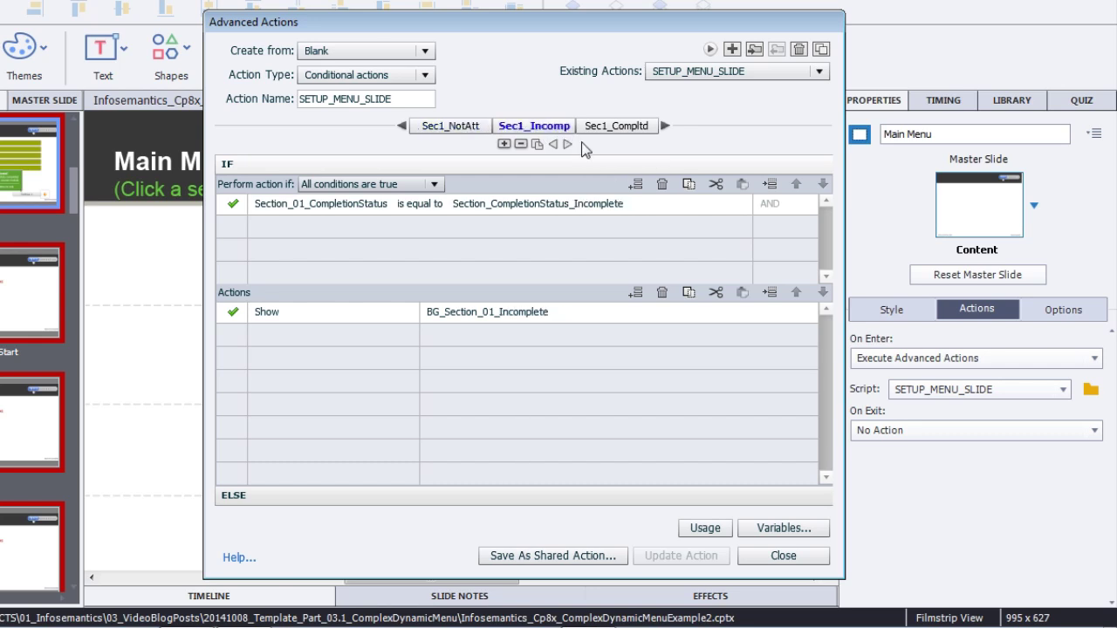
# Examine the Sec1_Compltd condition and the IF and ELSE actions of the Sec1_NotAtt and Sec1_Incomp decisions
pyautogui.click(635, 126)
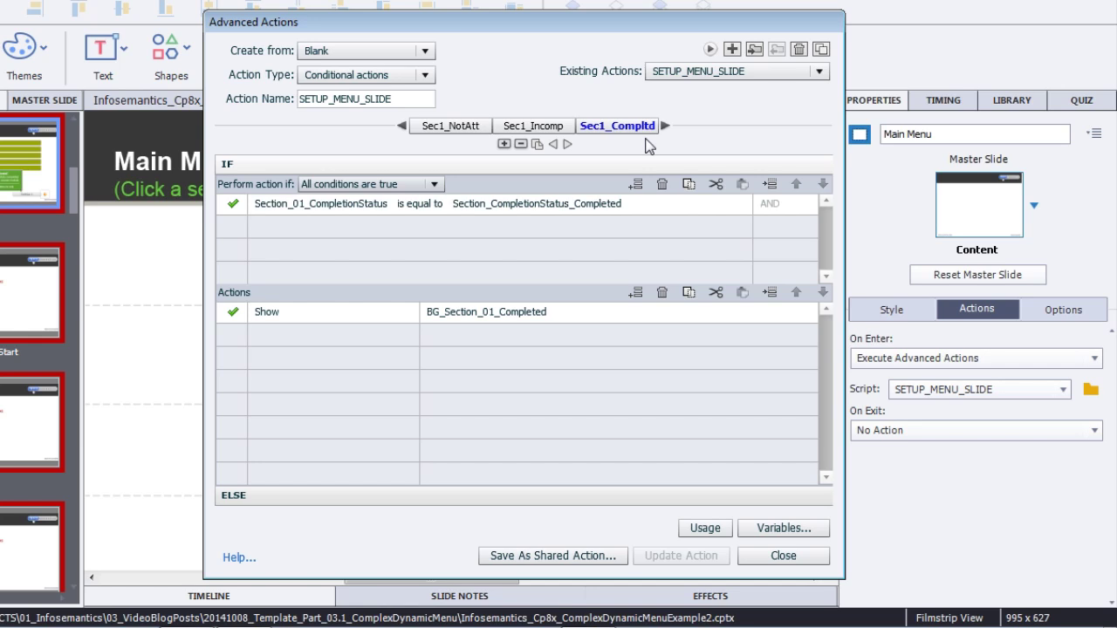
pyautogui.click(441, 127)
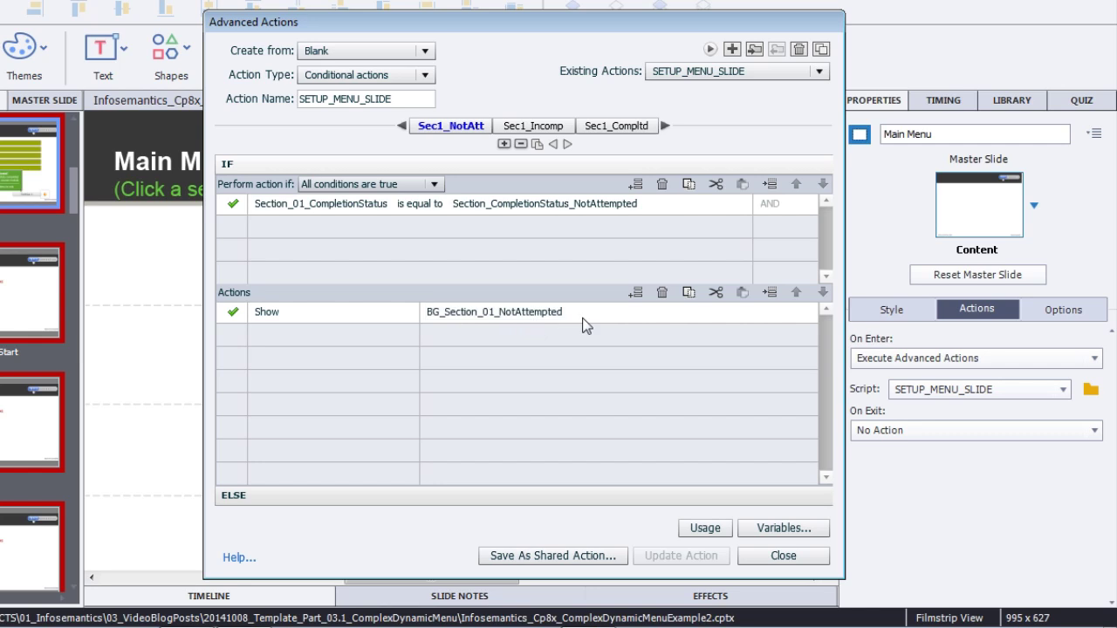
pyautogui.click(303, 498)
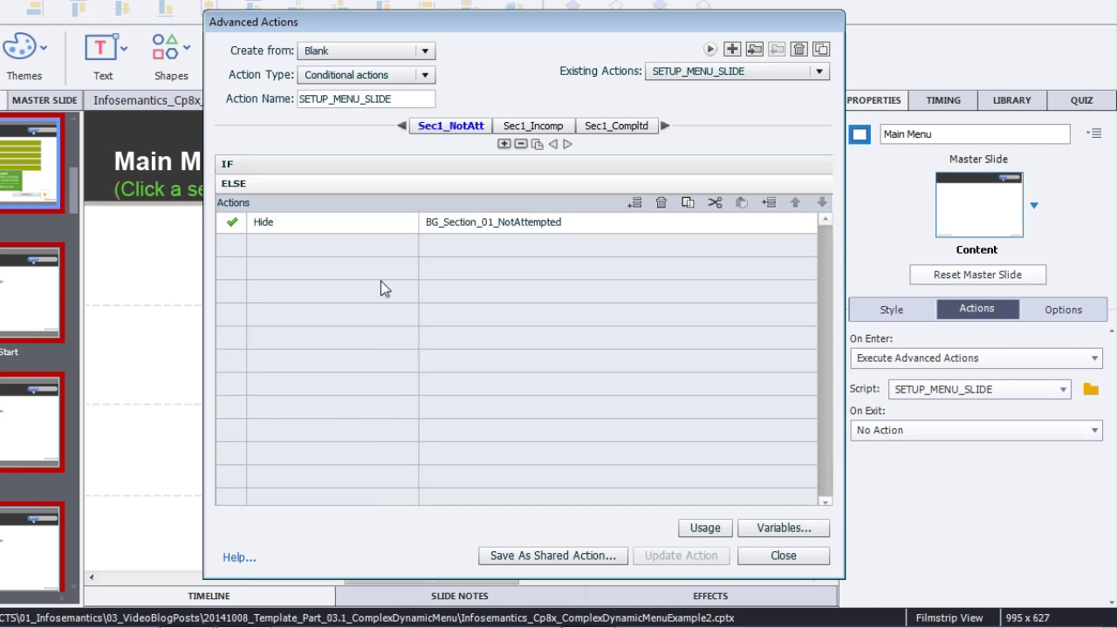
pyautogui.click(294, 166)
pyautogui.click(537, 127)
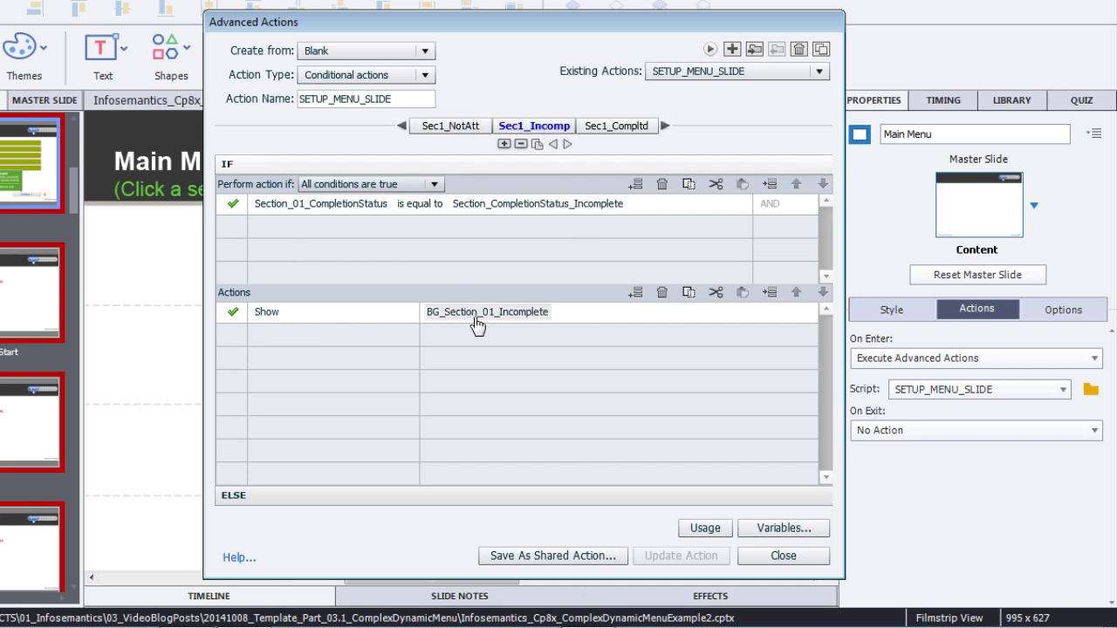
pyautogui.click(315, 497)
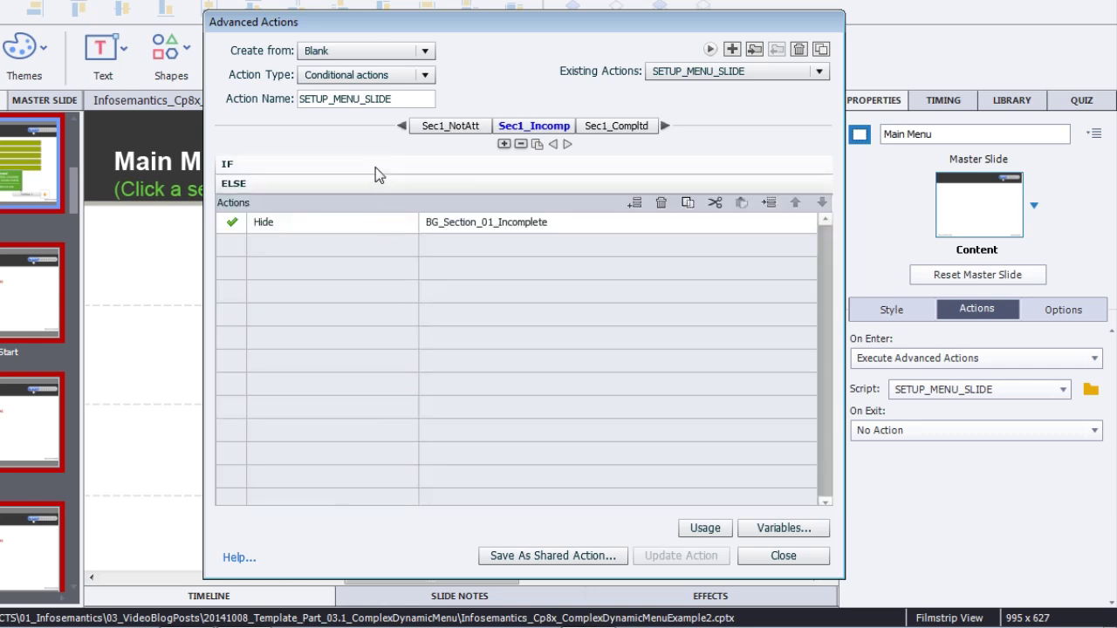
pyautogui.click(376, 166)
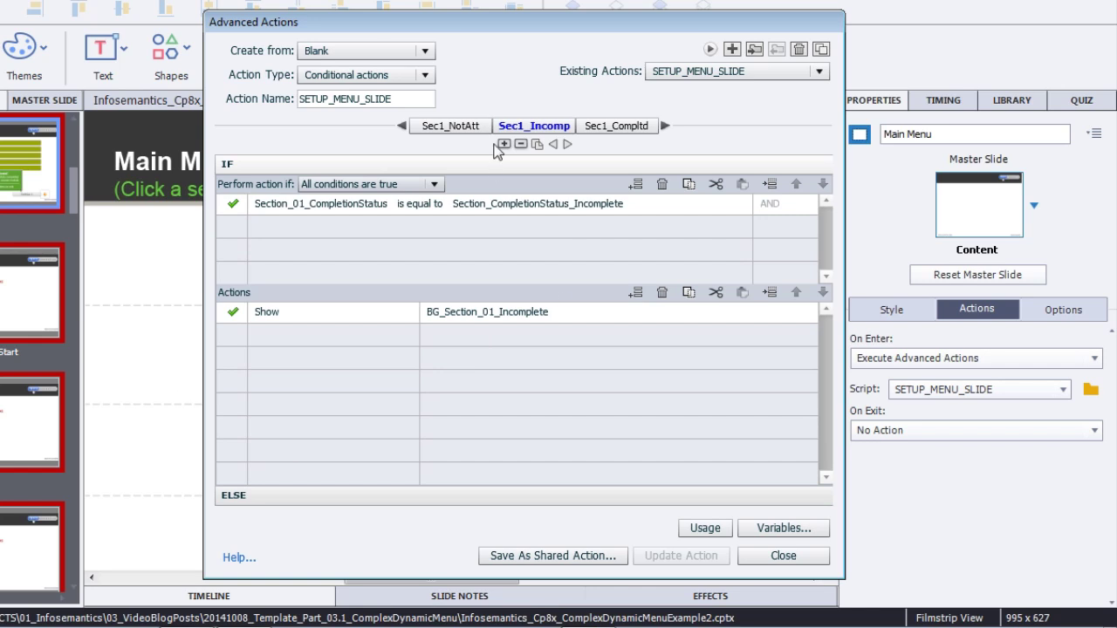
# Examine the IF and ELSE actions of the Sec1_Compltd decision and the hide actions of Sec1_Inactive
pyautogui.click(619, 126)
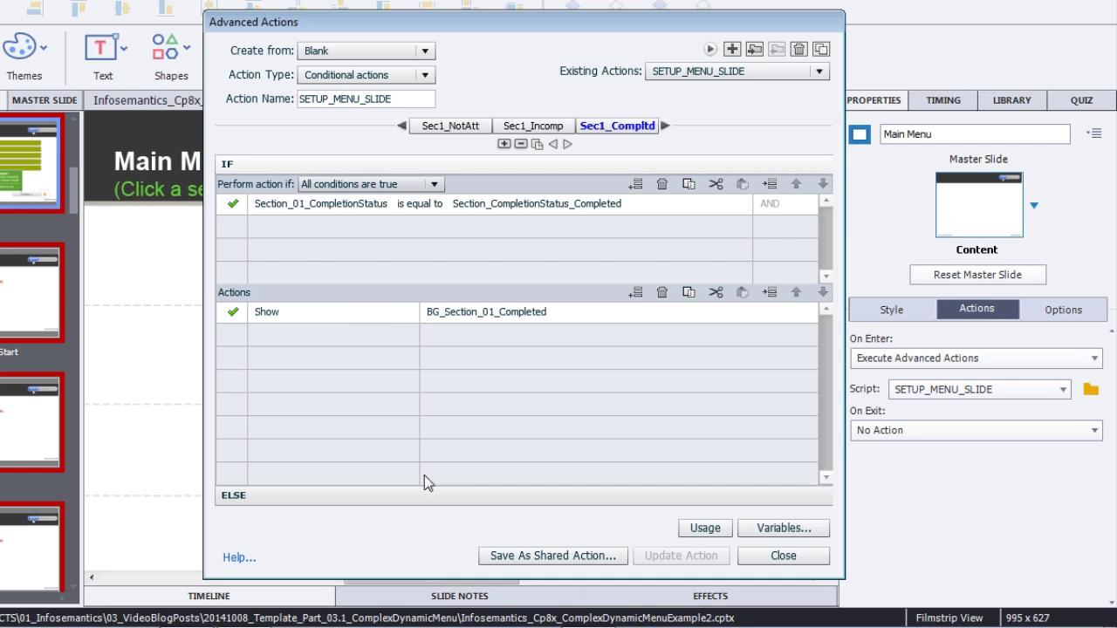
pyautogui.click(286, 497)
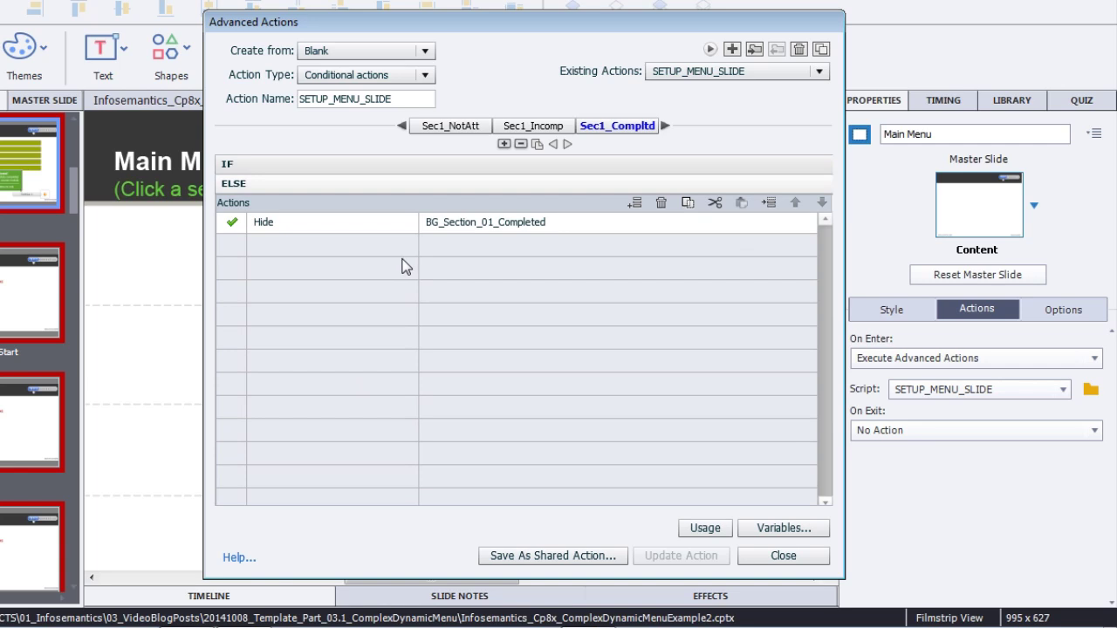
pyautogui.click(665, 126)
pyautogui.click(618, 129)
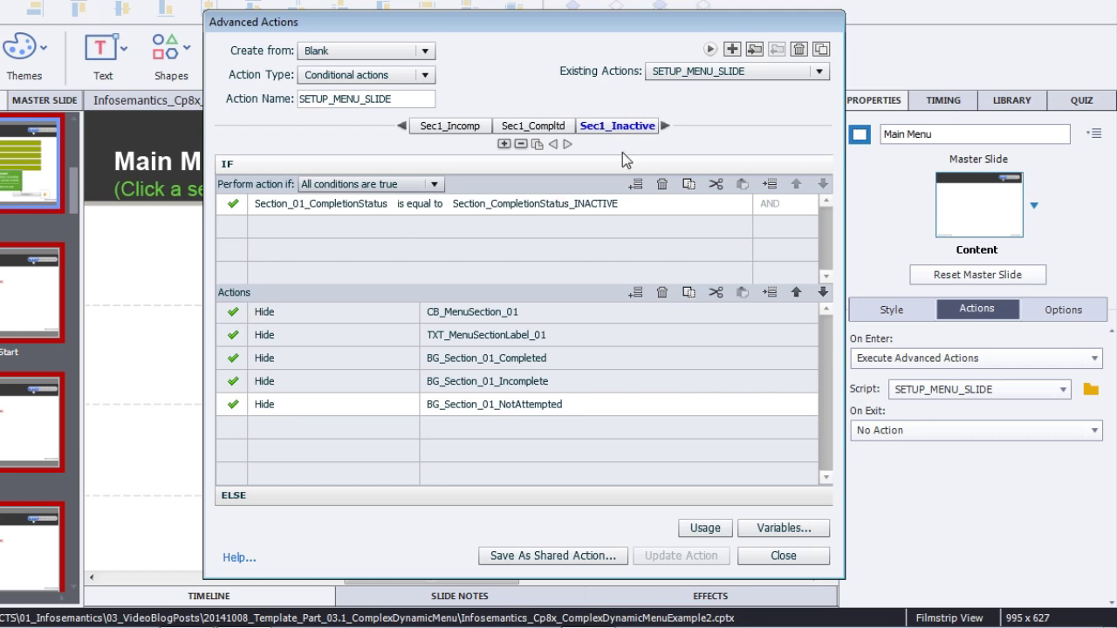
# Go through the remaining section decisions to AllDone and examine its section completion status conditions
pyautogui.click(664, 126)
pyautogui.click(664, 125)
pyautogui.click(665, 128)
pyautogui.click(669, 126)
pyautogui.click(669, 126)
pyautogui.click(668, 126)
pyautogui.click(669, 126)
pyautogui.click(670, 126)
pyautogui.click(669, 126)
pyautogui.click(670, 126)
pyautogui.click(669, 126)
pyautogui.click(669, 126)
pyautogui.click(670, 126)
pyautogui.click(670, 125)
pyautogui.click(670, 126)
pyautogui.click(669, 125)
pyautogui.click(670, 126)
pyautogui.click(669, 125)
pyautogui.click(669, 126)
pyautogui.click(669, 125)
pyautogui.click(669, 125)
pyautogui.click(670, 126)
pyautogui.click(669, 126)
pyautogui.click(669, 126)
pyautogui.click(669, 126)
pyautogui.click(670, 126)
pyautogui.click(670, 126)
pyautogui.click(669, 126)
pyautogui.click(669, 126)
pyautogui.click(669, 126)
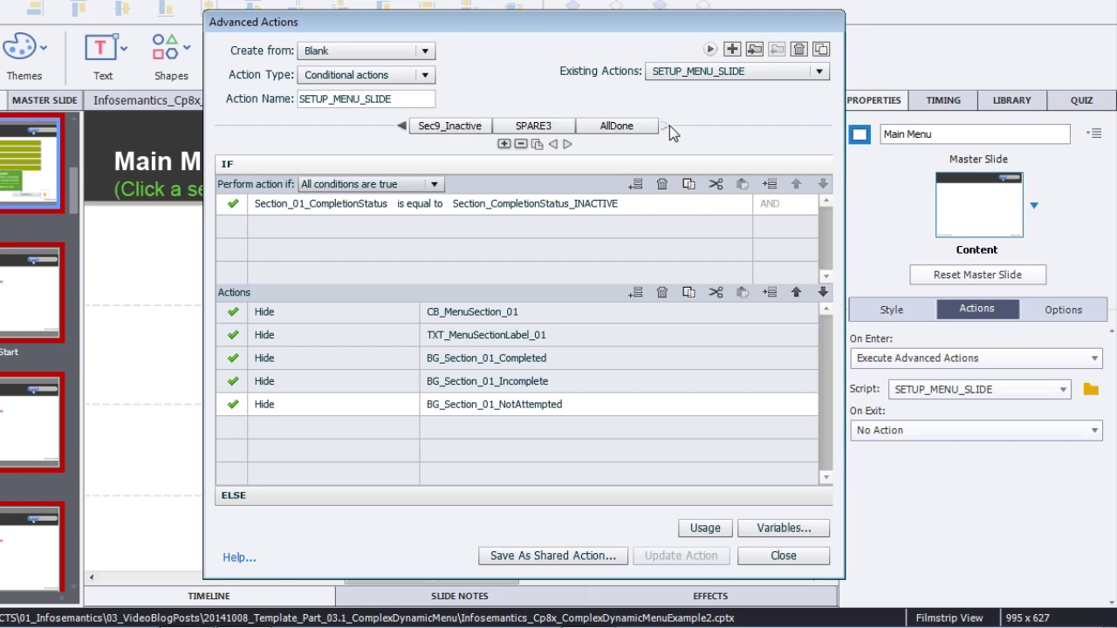
pyautogui.click(613, 129)
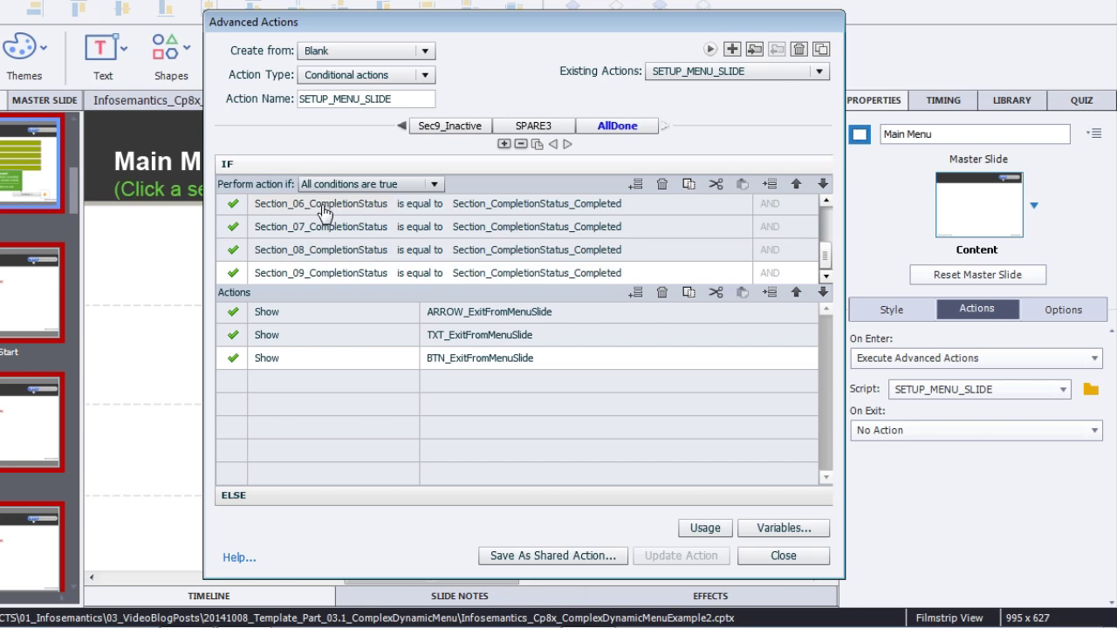
pyautogui.click(600, 207)
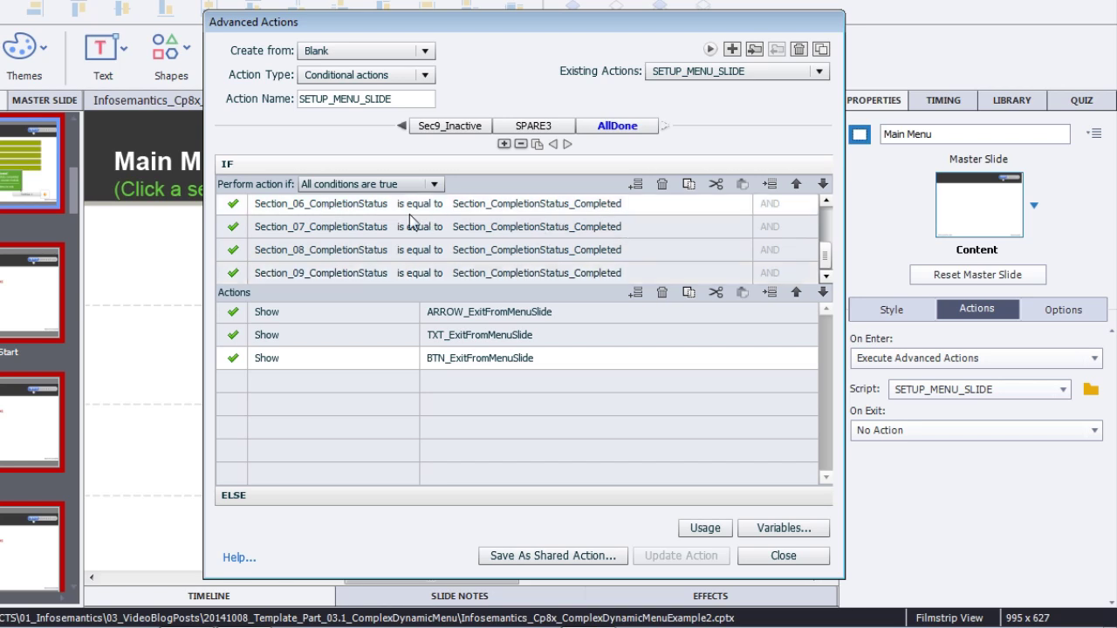
pyautogui.moveTo(825, 254); pyautogui.dragTo(823, 219)
pyautogui.scroll(-2, 826, 230)
# Examine the AllDone actions that show the exit arrow, text and button on the menu slide
pyautogui.click(339, 314)
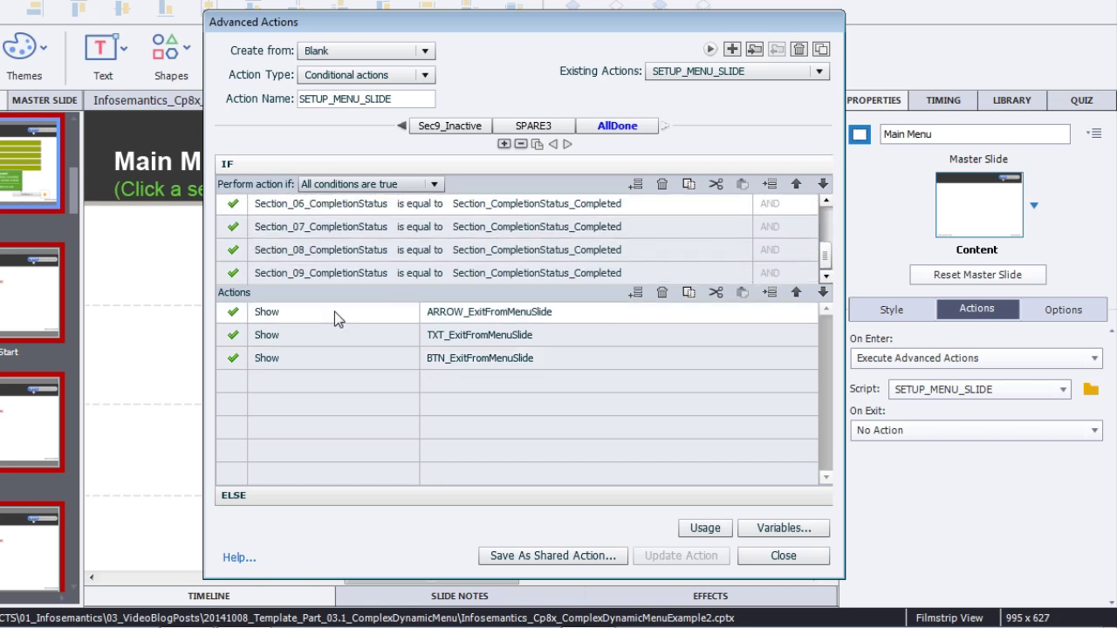
pyautogui.click(546, 337)
pyautogui.click(546, 358)
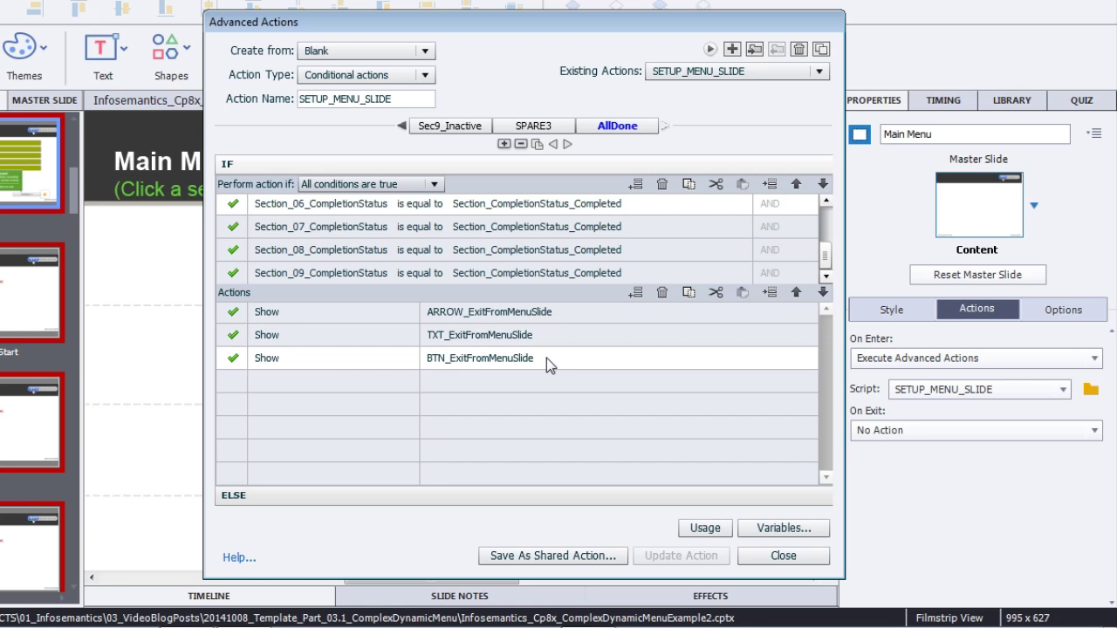
pyautogui.click(547, 335)
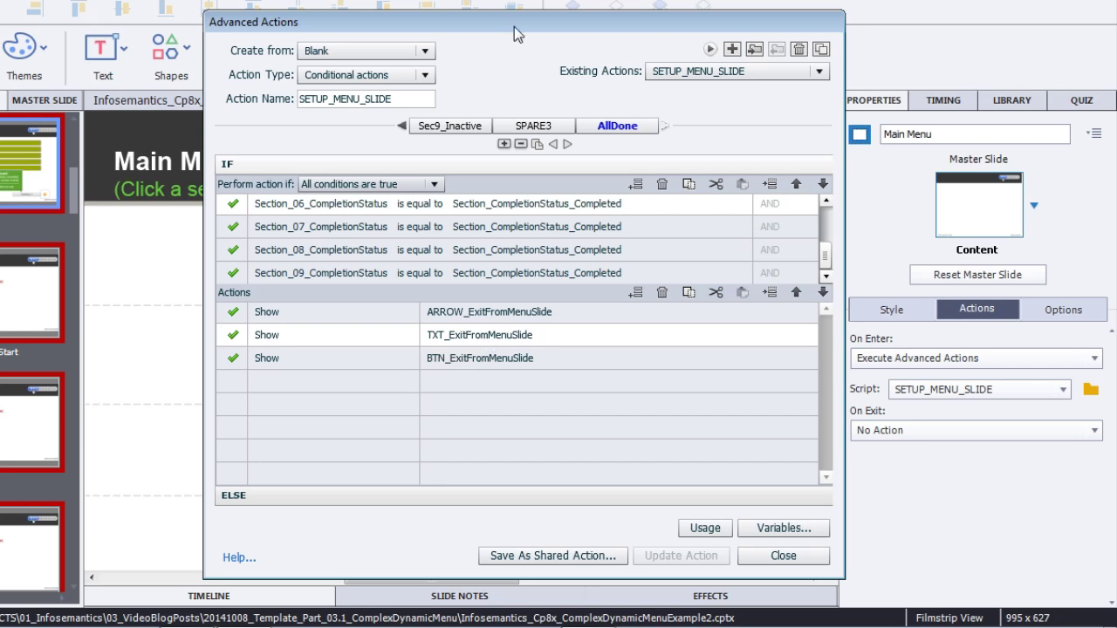
# Close the SETUP_MENU_SLIDE action and examine the spare Section_06 to Section_09 buttons parked beside the Main Menu slide
pyautogui.moveTo(505, 25); pyautogui.dragTo(493, 10)
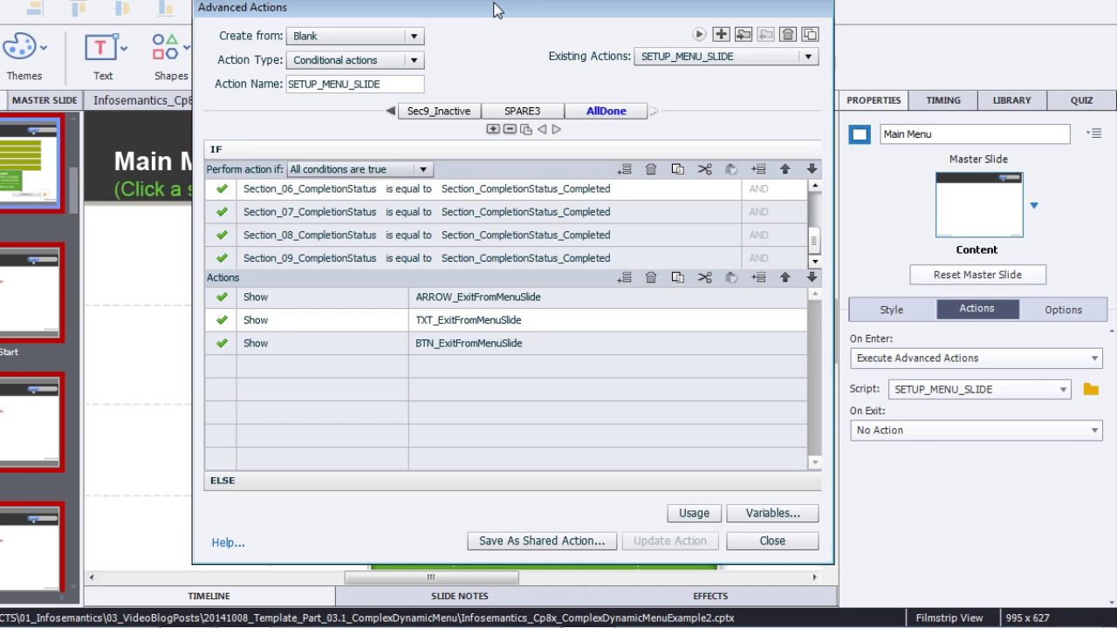
pyautogui.moveTo(493, 9); pyautogui.dragTo(432, 13)
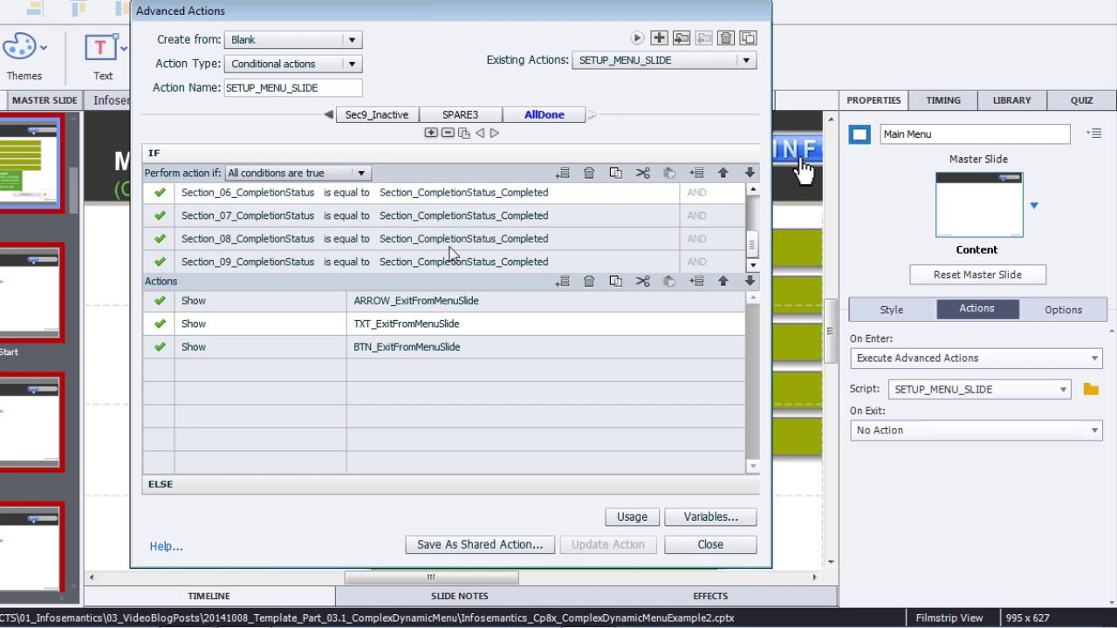
pyautogui.click(719, 545)
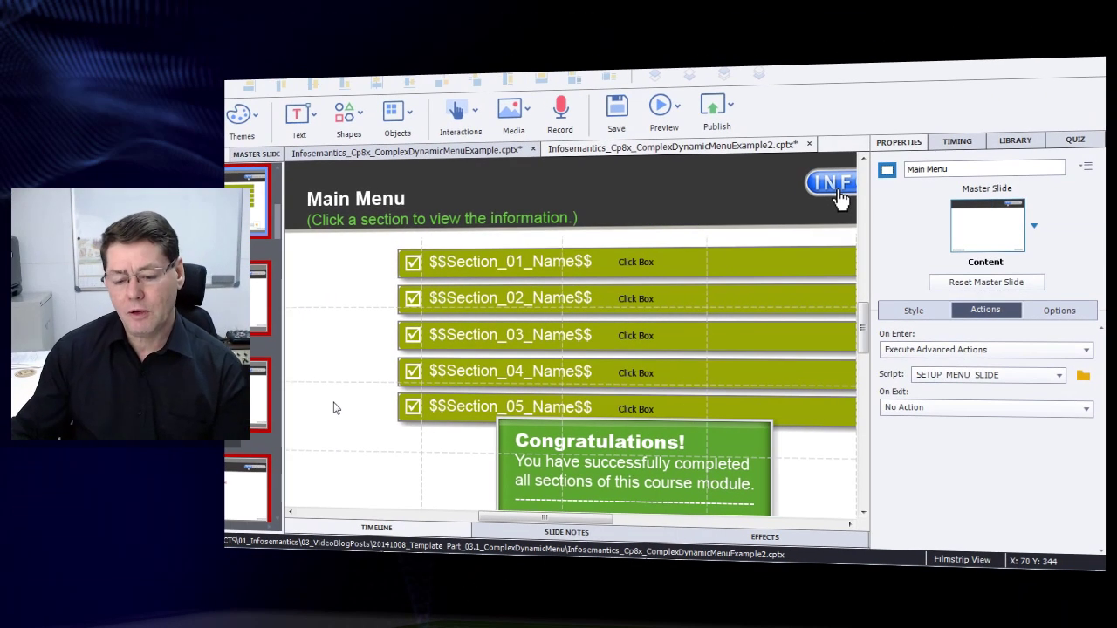
pyautogui.hotkey('ctrl', '-')
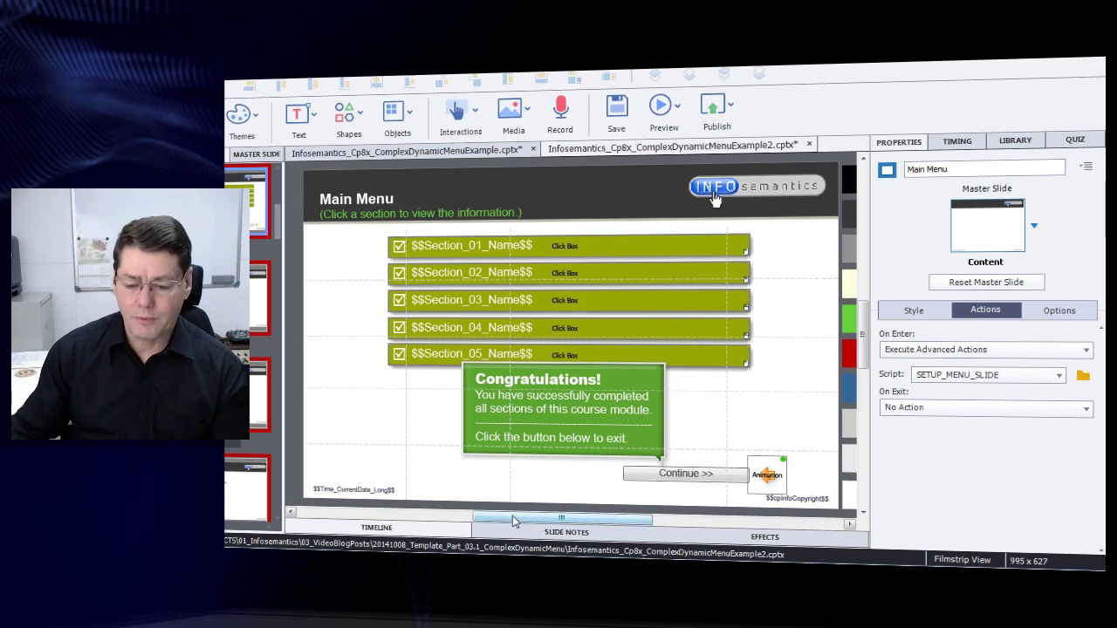
pyautogui.moveTo(512, 521); pyautogui.dragTo(604, 521)
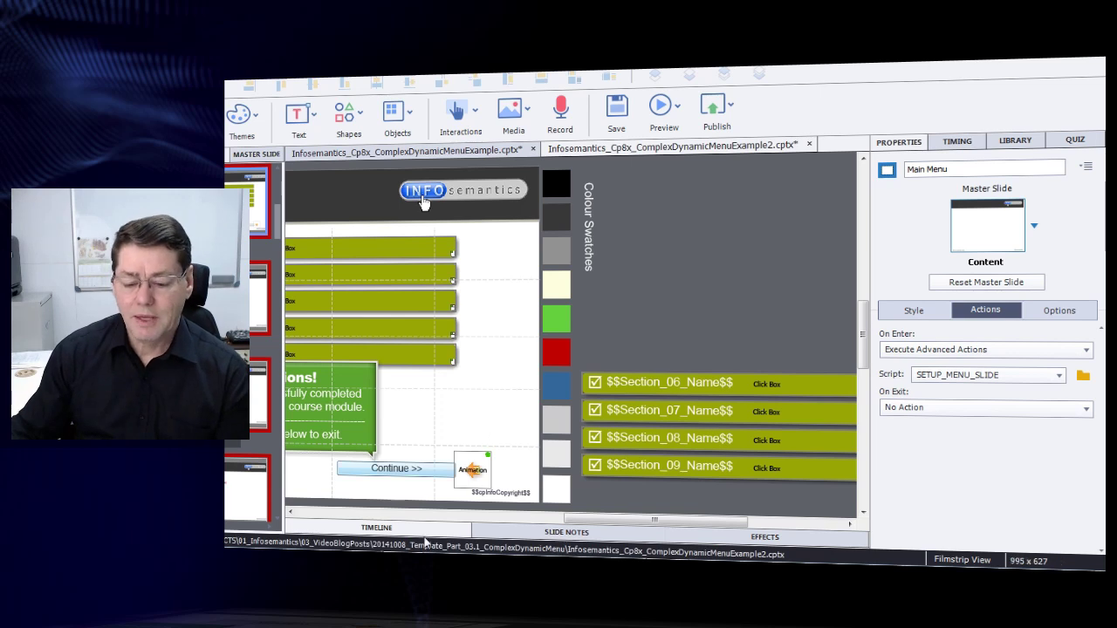
# Check the slide actions of Section_07_End and Section_08_Start, and select Section_08_Start together with the slide after it
pyautogui.scroll(-2, 279, 343)
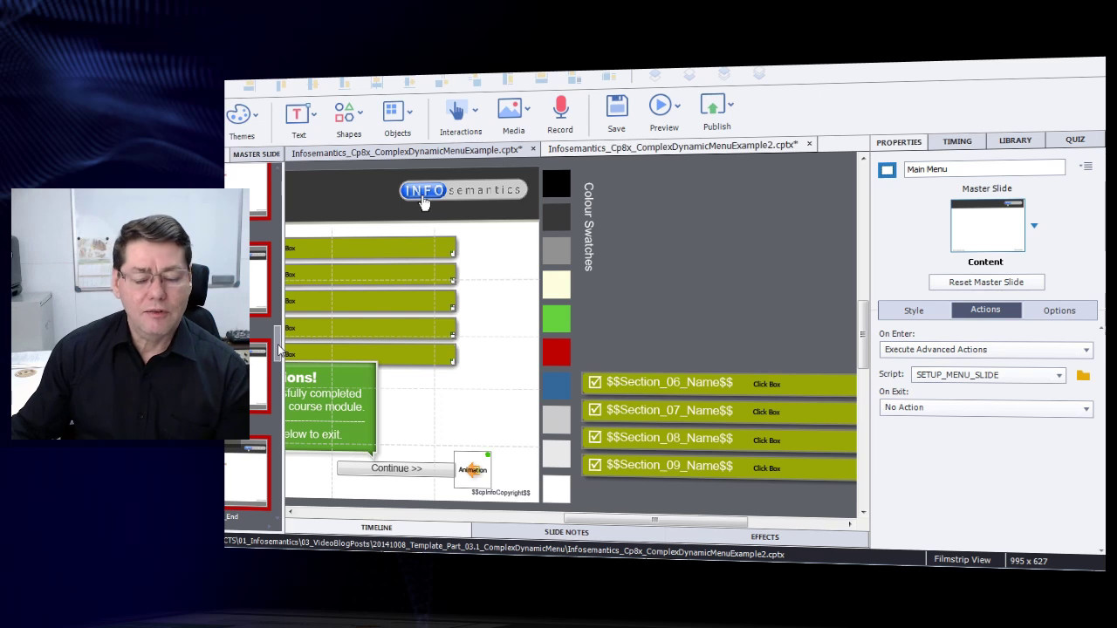
pyautogui.scroll(-1, 280, 346)
pyautogui.moveTo(279, 343); pyautogui.dragTo(273, 437)
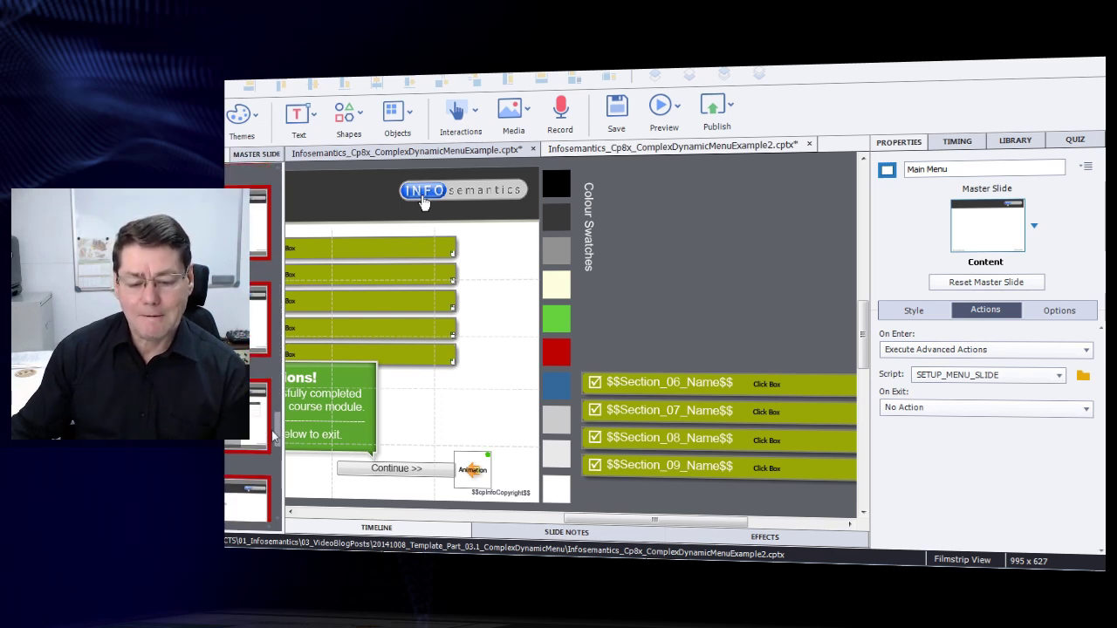
pyautogui.press('Down')
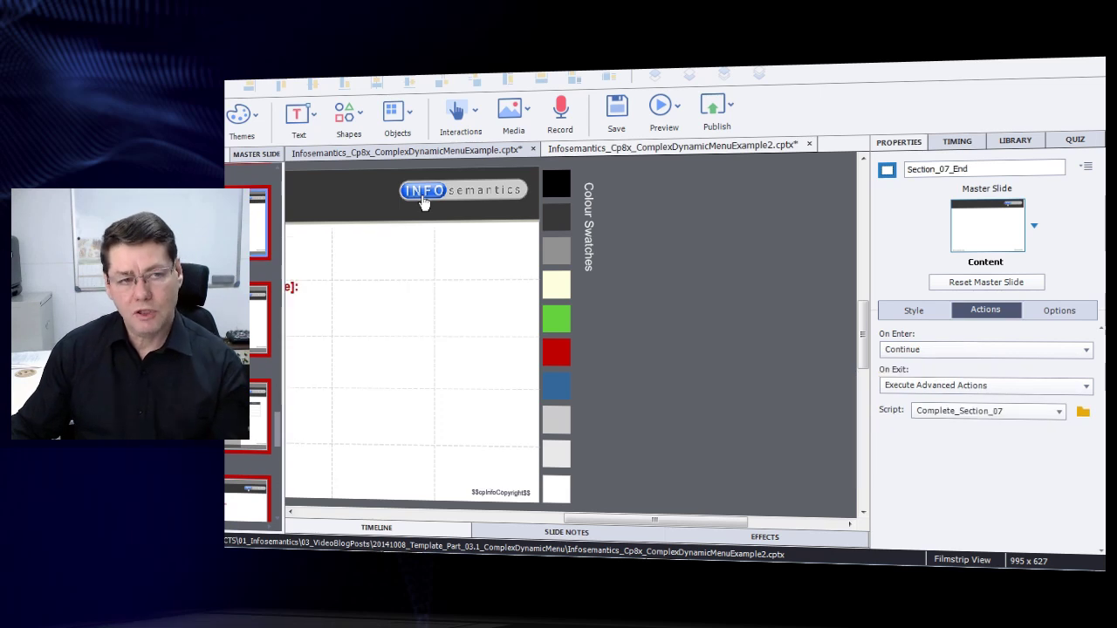
pyautogui.press('Down')
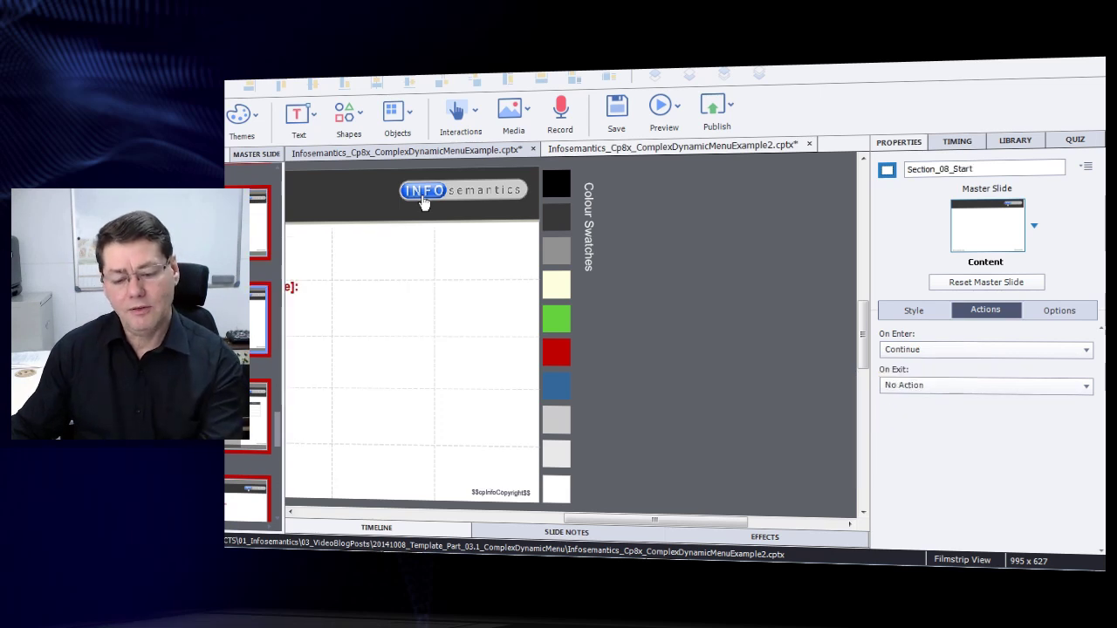
pyautogui.hotkey('shift', 'Down')
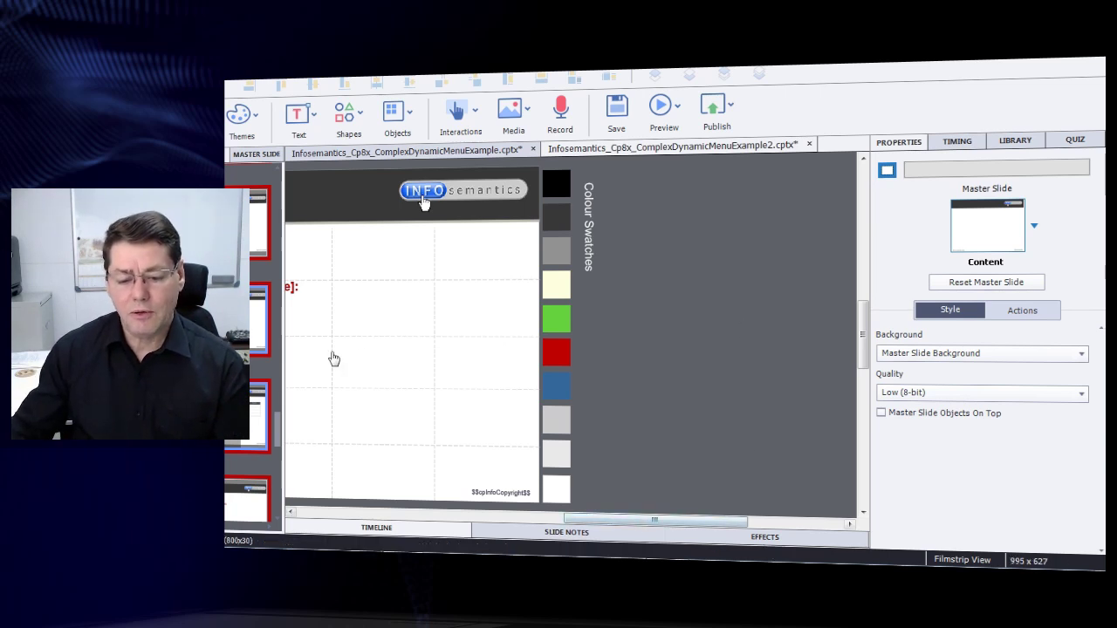
# Examine the GoToSlide decision of GoTo_Section_06_Start on the Main Menu's CB_MenuSection_06 click box, and close the action
pyautogui.moveTo(277, 441); pyautogui.dragTo(270, 230)
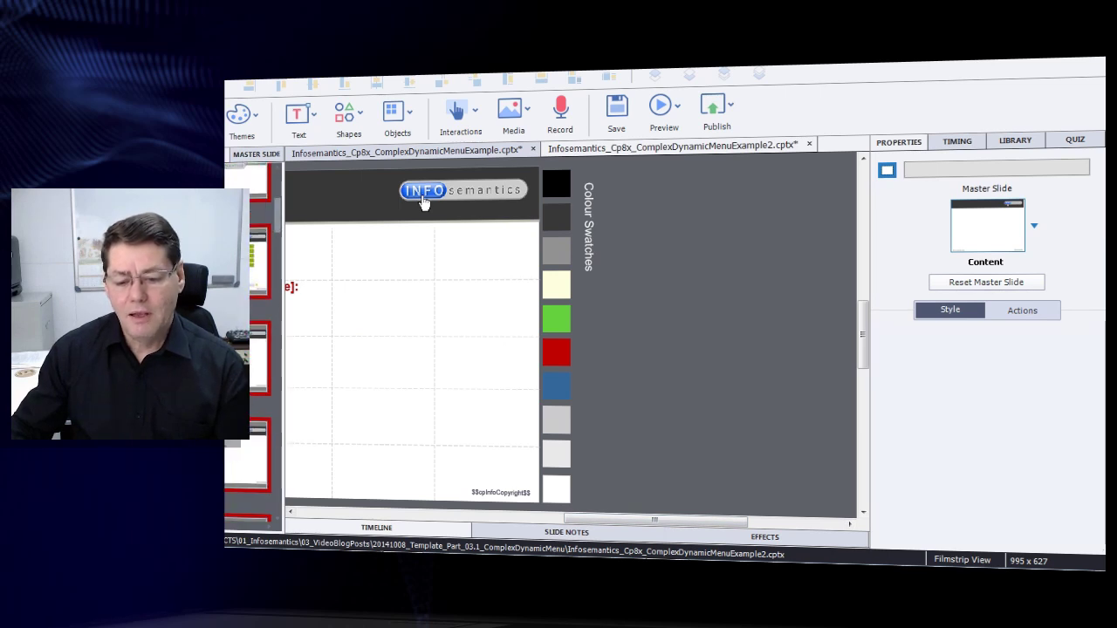
pyautogui.click(260, 255)
pyautogui.click(689, 388)
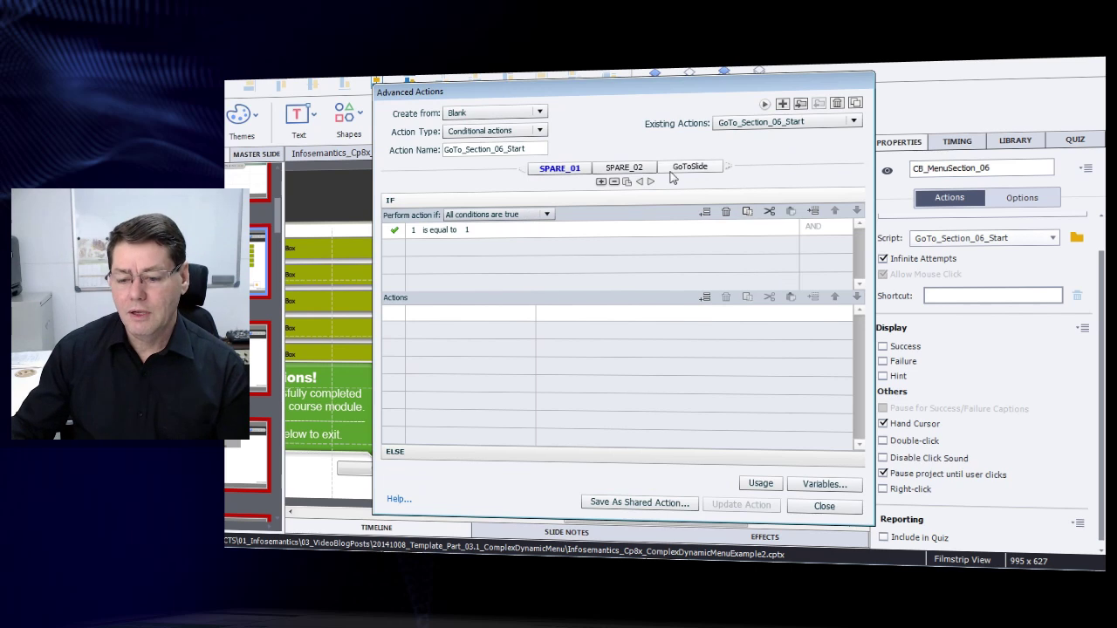
pyautogui.click(678, 171)
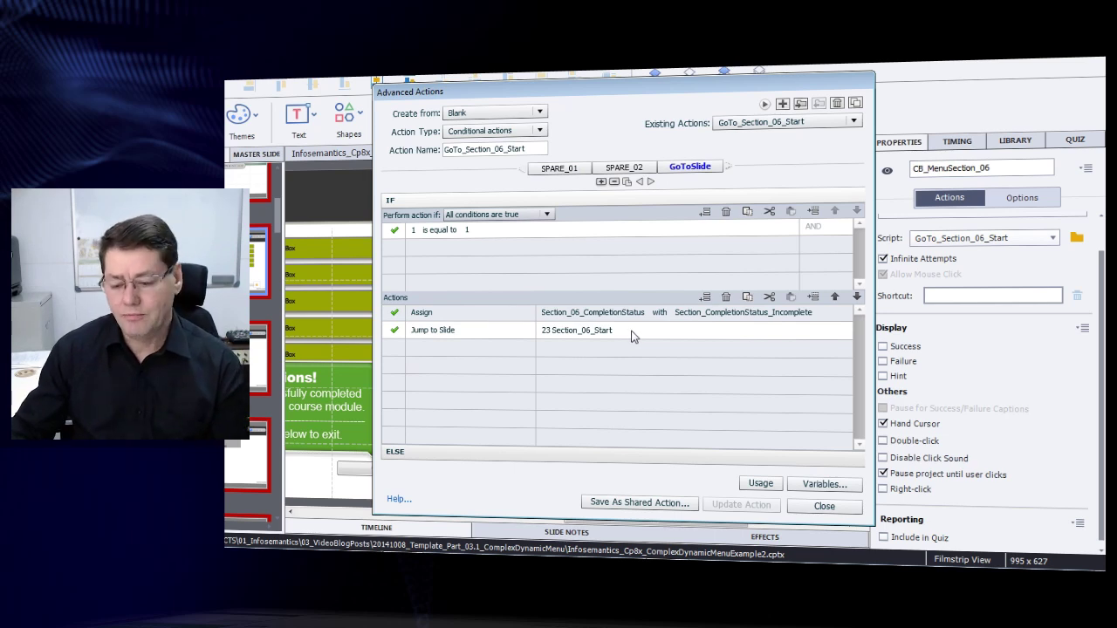
pyautogui.click(824, 506)
pyautogui.click(720, 293)
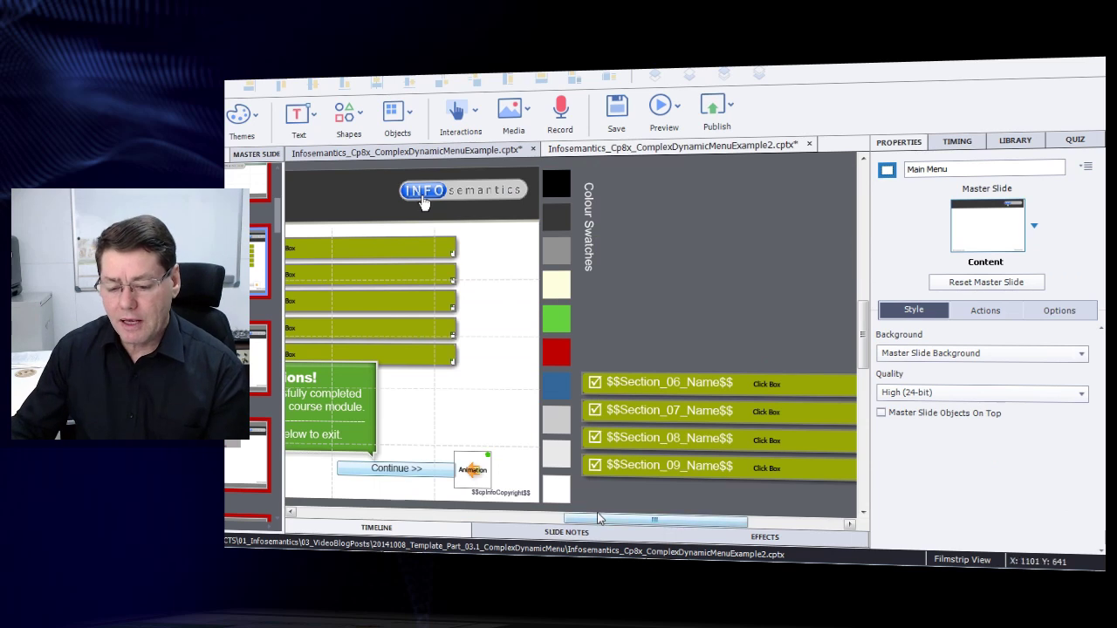
pyautogui.moveTo(602, 520); pyautogui.dragTo(511, 529)
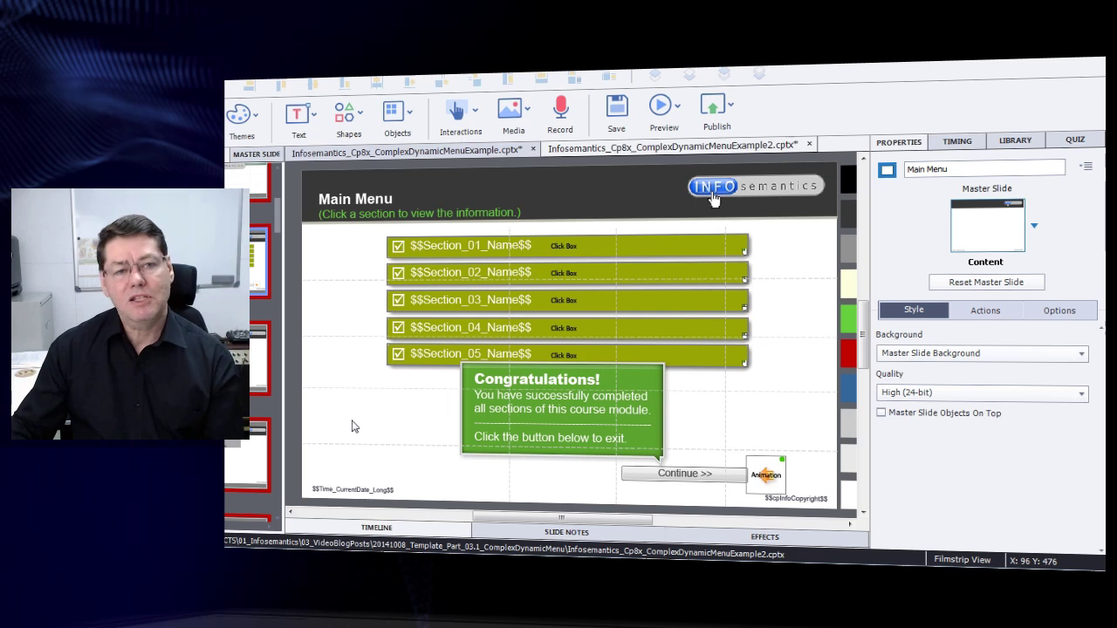